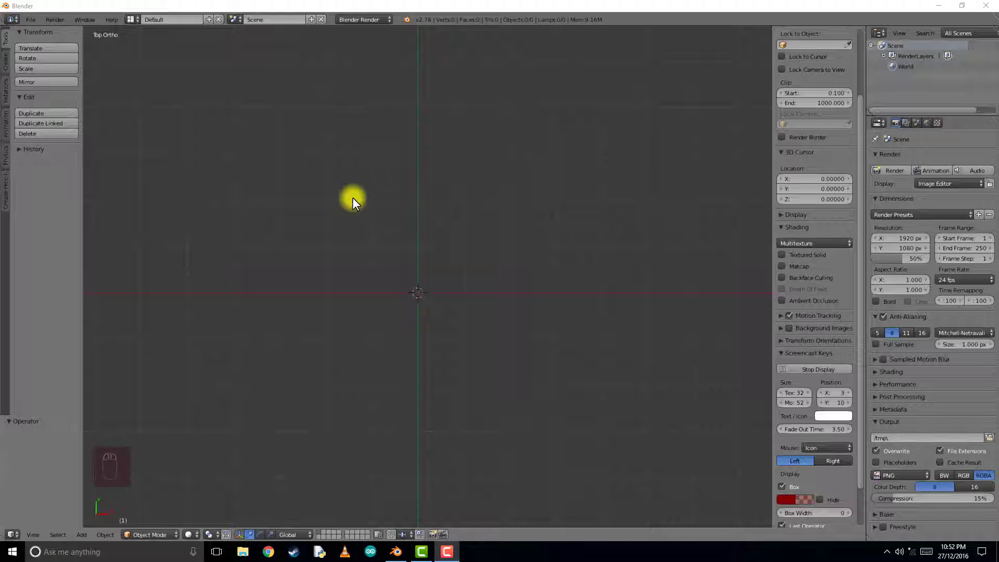
Step: Enable background images and load Pawn Piece.png from the Blender 2.1 - Pawn Piece folder as the reference
click(789, 328)
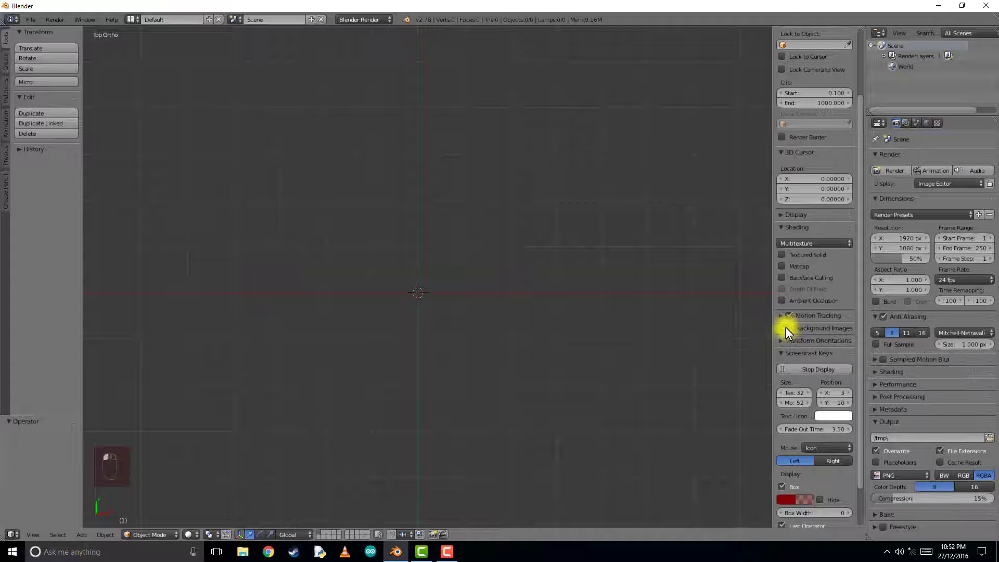
click(780, 328)
click(796, 344)
click(811, 404)
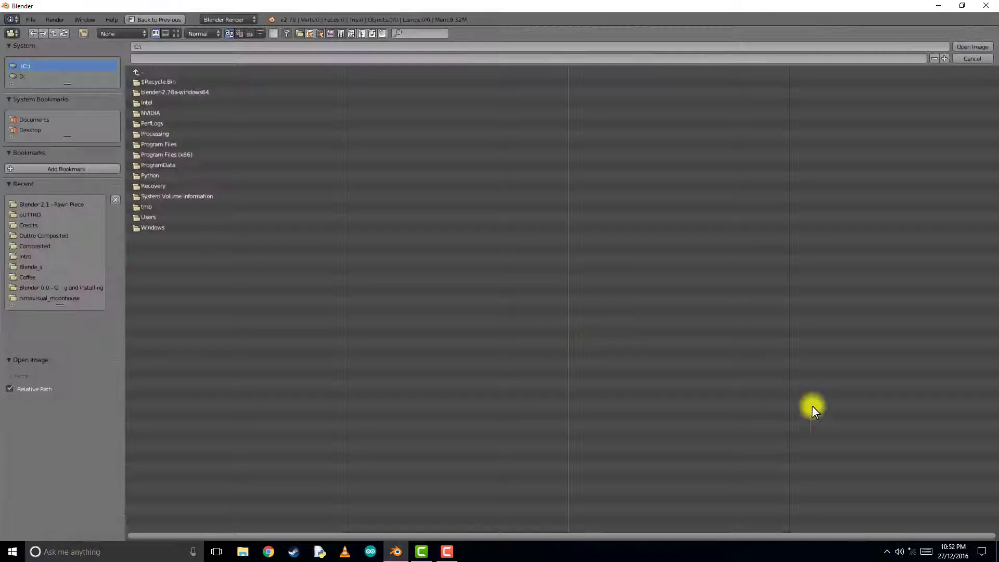
click(58, 204)
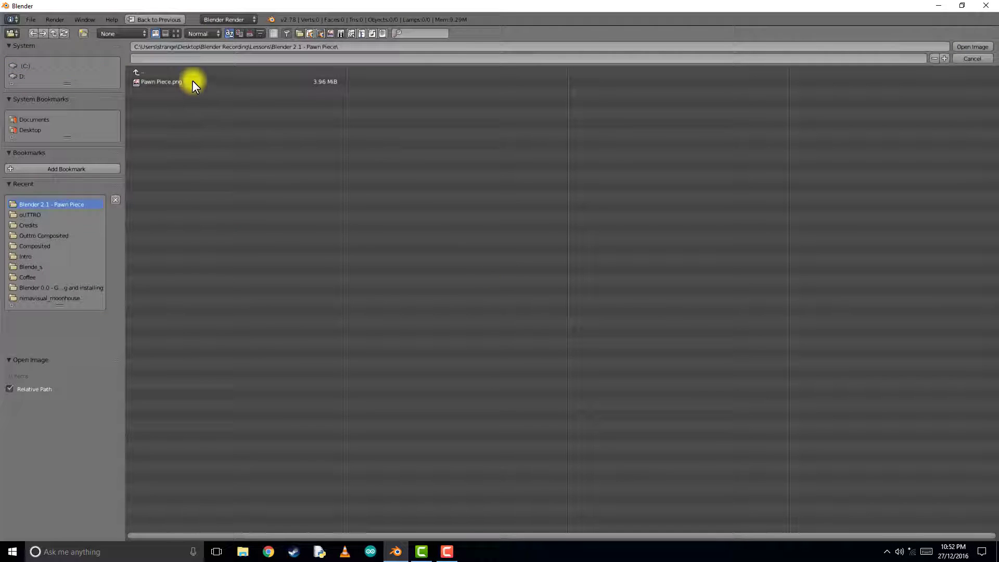
click(161, 81)
key(Return)
Step: Set the background image's vertical offset to 4 so the pawn's base rests on the horizontal axis
shift+middle_drag(484, 411, 528, 314)
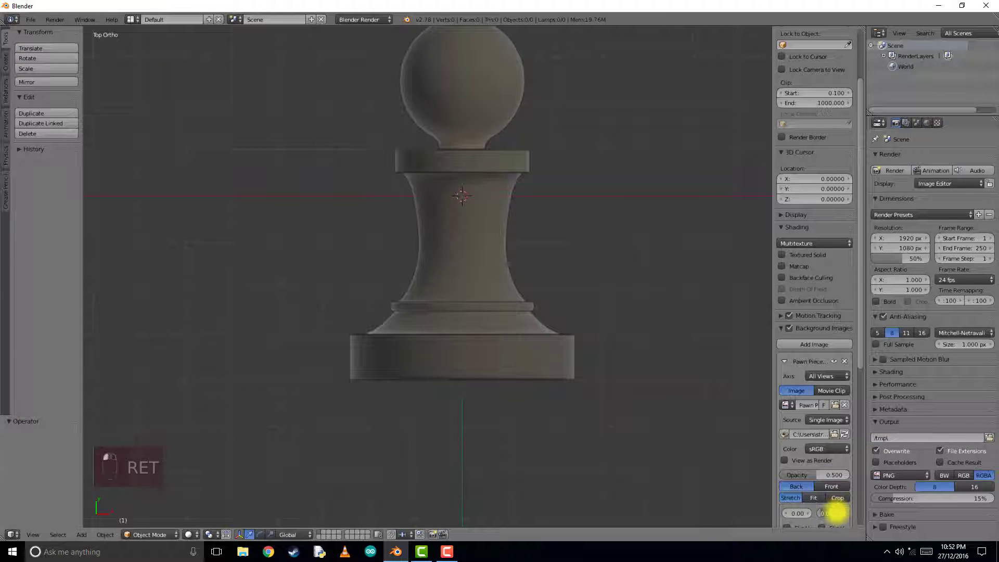
text(4)
key(Return)
shift+scroll(521, 281, up, 6)
Step: Add a mesh circle at the origin and, in front view, scale it about 2.44 times to the pawn base's width
key(shift+a)
mouse_move(523, 285)
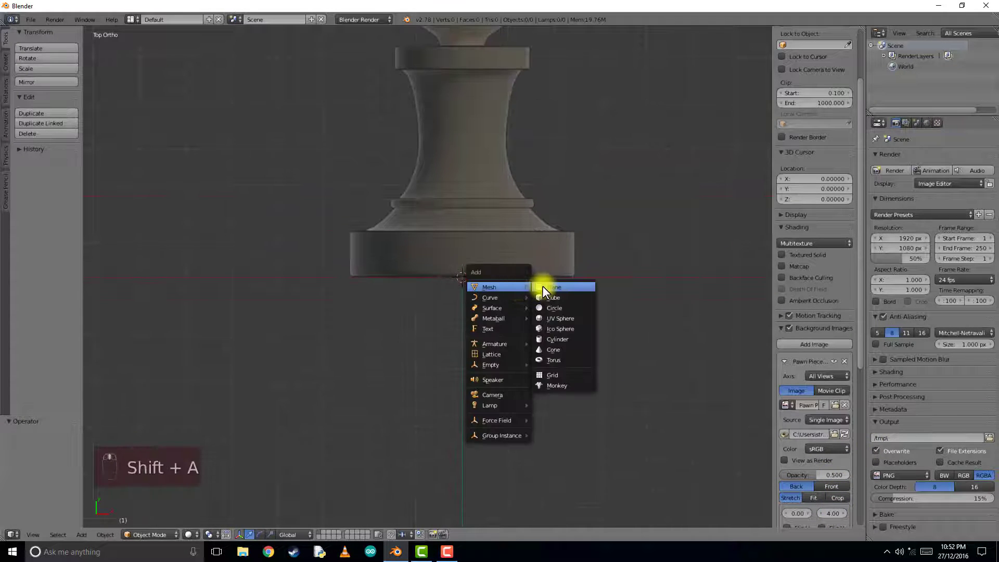
click(556, 308)
shift+scroll(519, 294, up, 3)
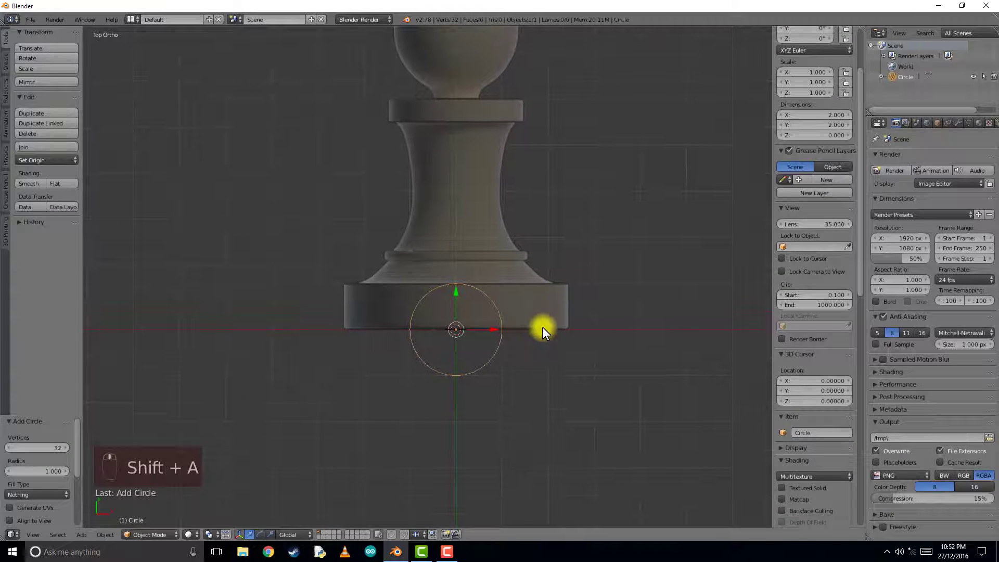
key(r)
right_click(542, 326)
key(KP_1)
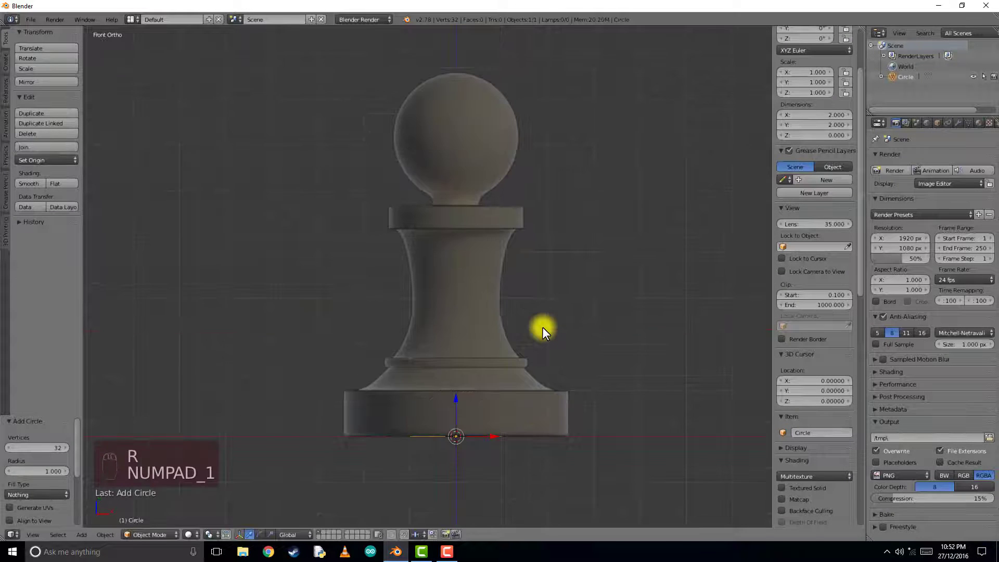
shift+scroll(564, 307, down, 5)
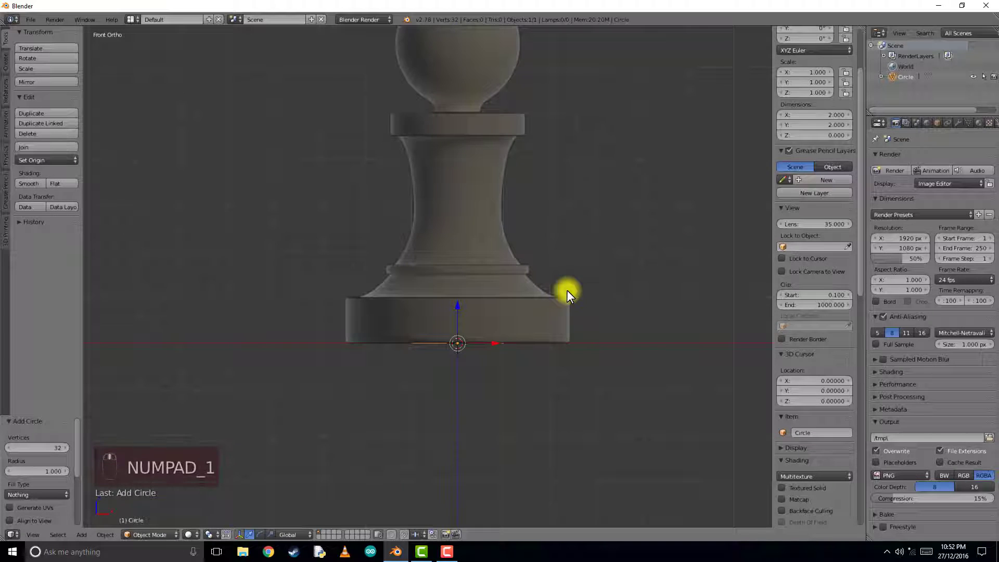
key(s)
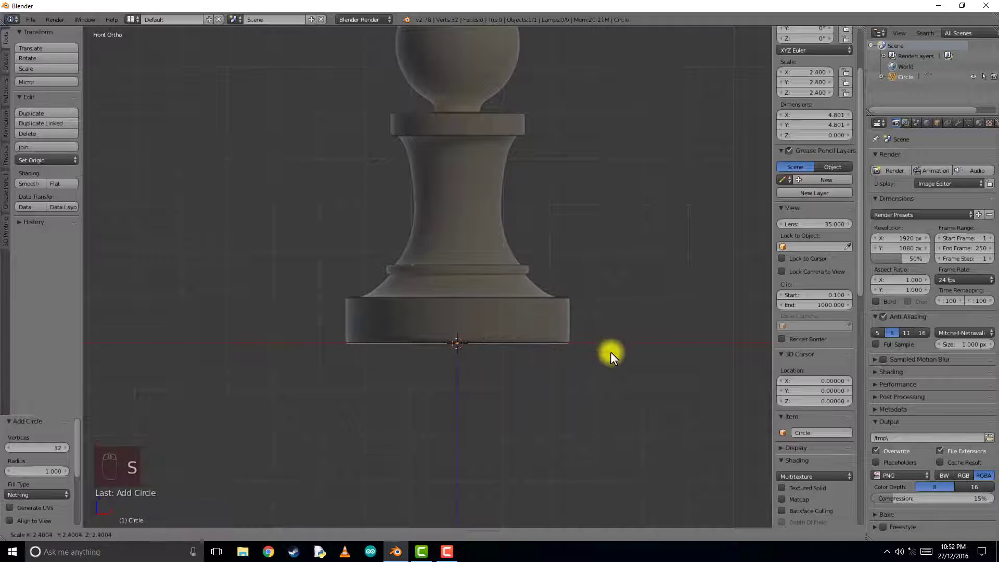
click(612, 353)
Step: In Edit Mode, extrude the circle upward about 1 unit to form the wall of the base
key(Tab)
key(e)
key(g)
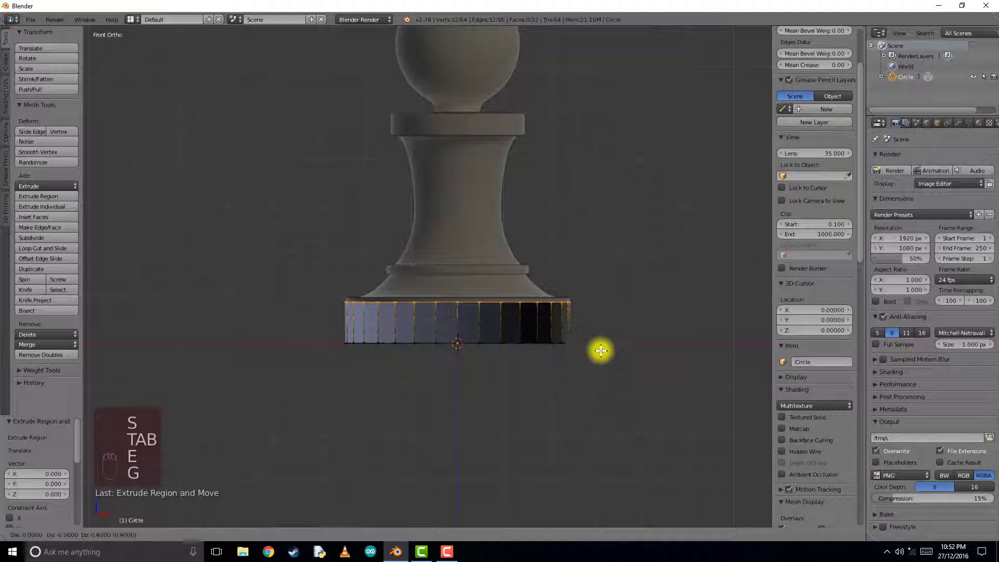
click(600, 347)
Step: Extrude the base's upper ring in place and scale it inward to 0.9
key(e)
click(617, 357)
key(s)
click(607, 354)
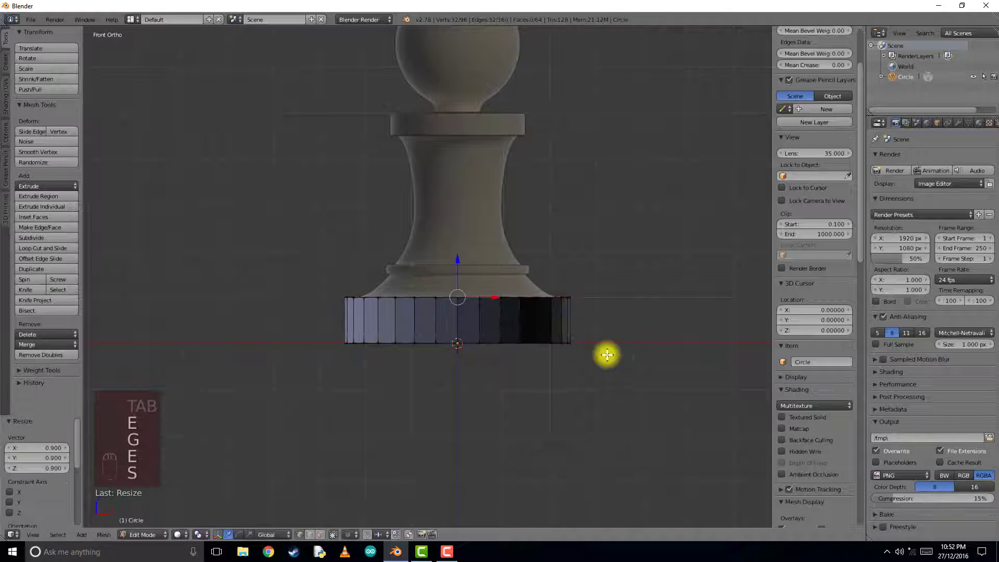
Step: Extrude the inner ring, raise it 0.5 units and scale it down to the width of the lower collar
key(e)
click(607, 354)
key(s)
right_click(607, 355)
key(g)
click(605, 331)
key(s)
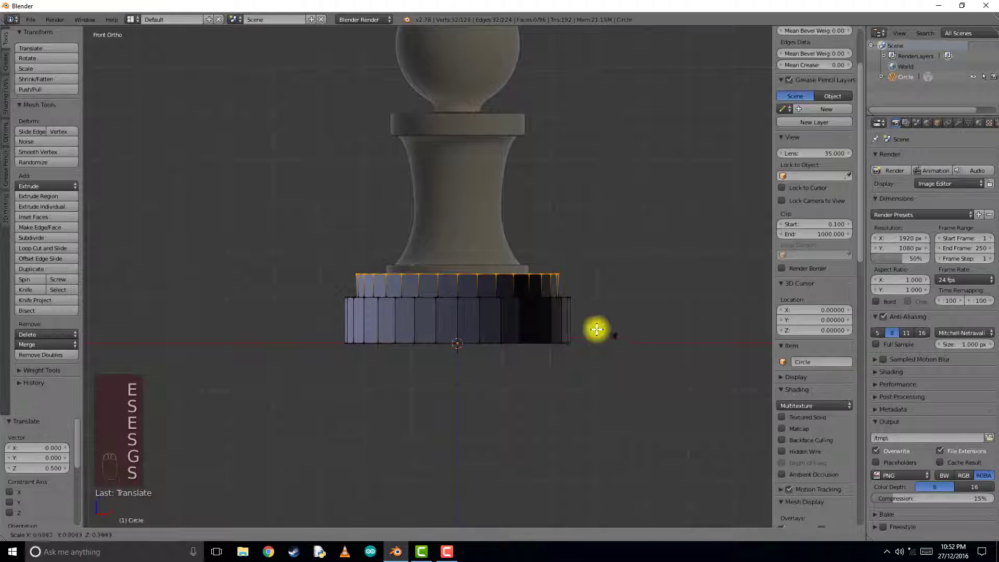
click(566, 320)
Step: Extrude the lower collar ring straight up to a total height of 8 units above the head, with the mesh in wireframe display
key(e)
key(g)
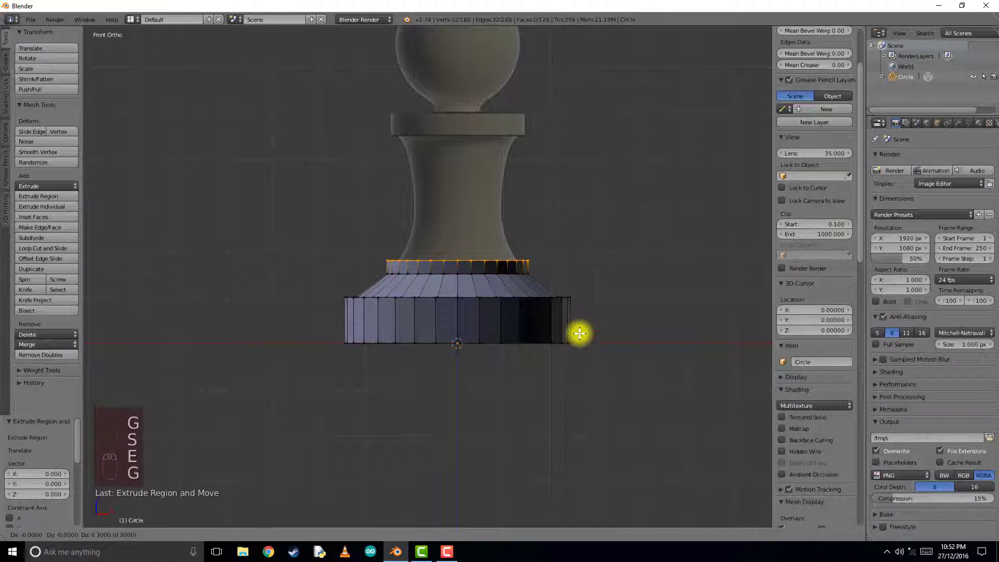
click(579, 335)
key(g)
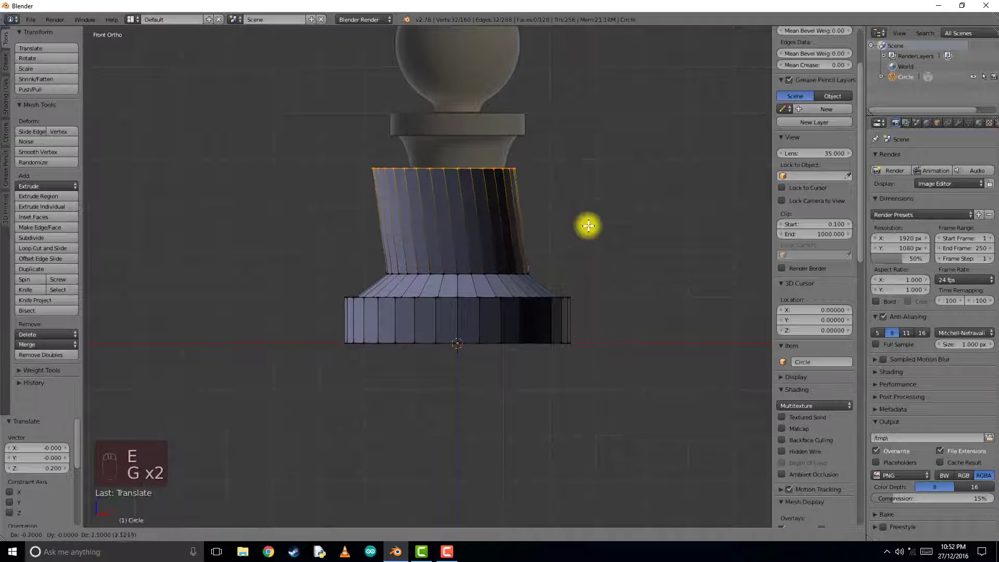
click(604, 103)
shift+middle_drag(604, 103, 573, 218)
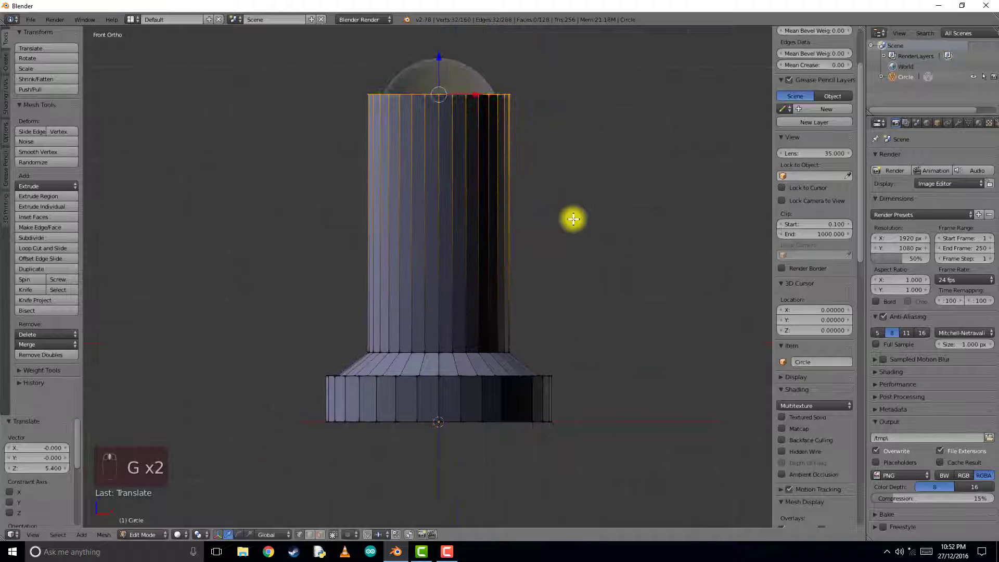
key(z)
key(g)
click(551, 285)
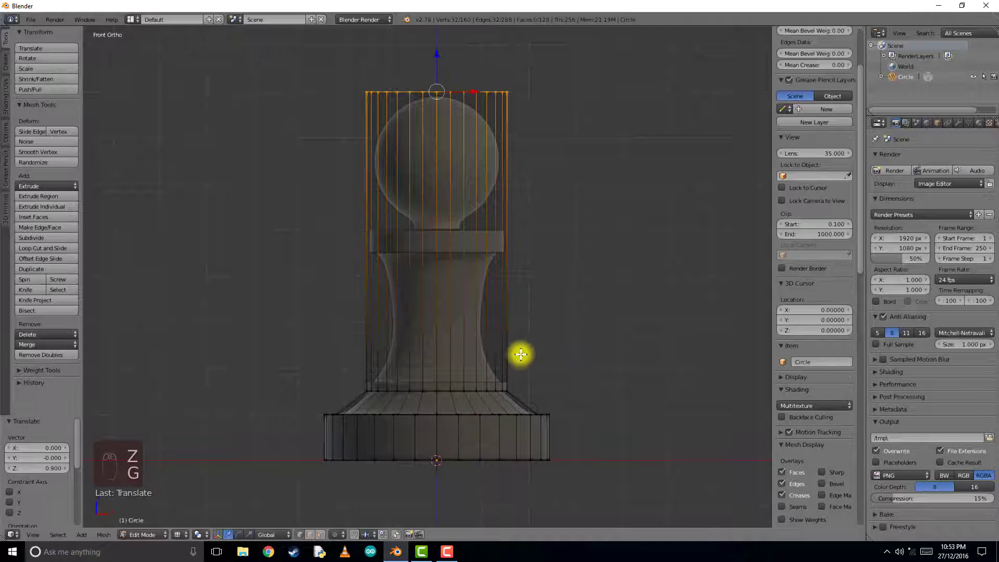
shift+middle_drag(522, 350, 537, 298)
Step: Add two loop cuts aligned with the upper and lower edges of the reference pawn's upper collar
key(ctrl+r)
click(529, 198)
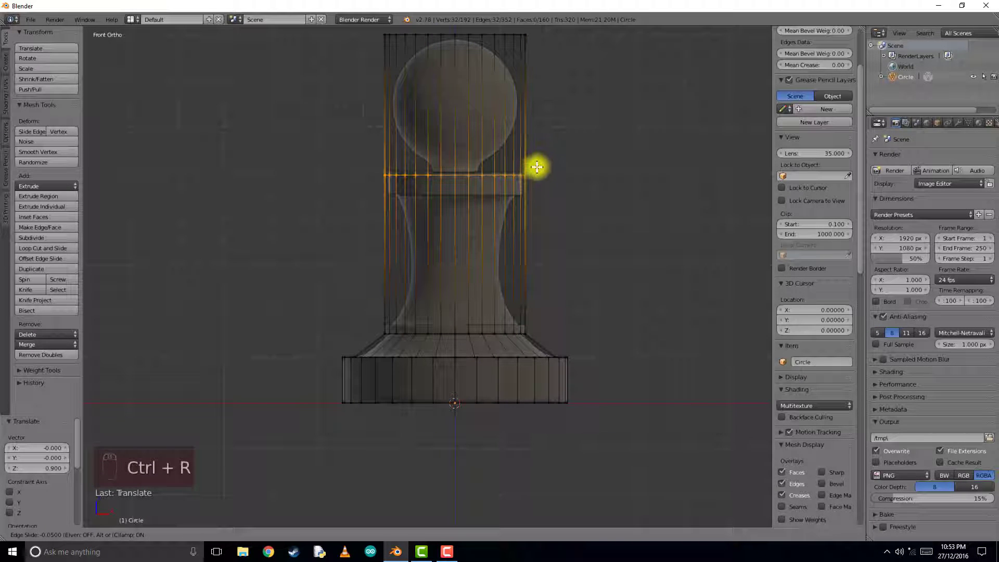
click(536, 169)
click(531, 186)
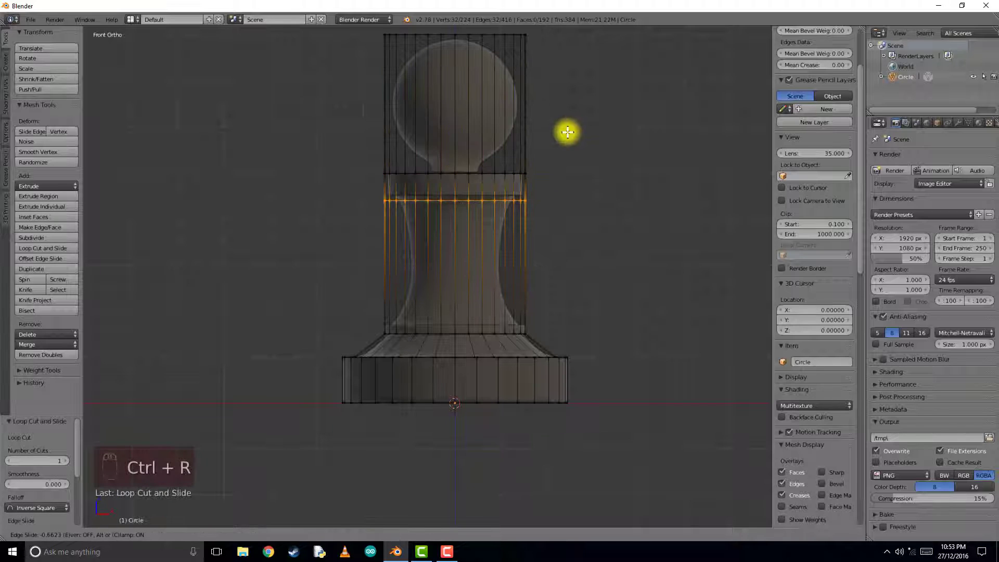
click(568, 127)
Step: Add a loop cut directly beneath the upper collar and scale it inward to the body's width there
key(ctrl+r)
click(515, 264)
click(528, 189)
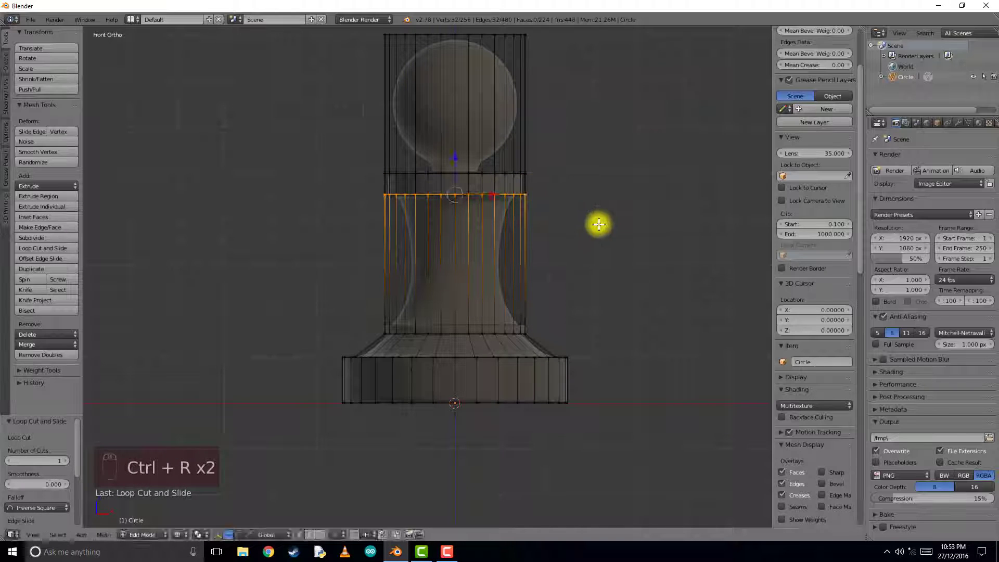
key(s)
click(541, 250)
Step: Add a loop cut at the foot of the body and raise it 0.2 units to form the lower collar
key(ctrl+r)
click(531, 359)
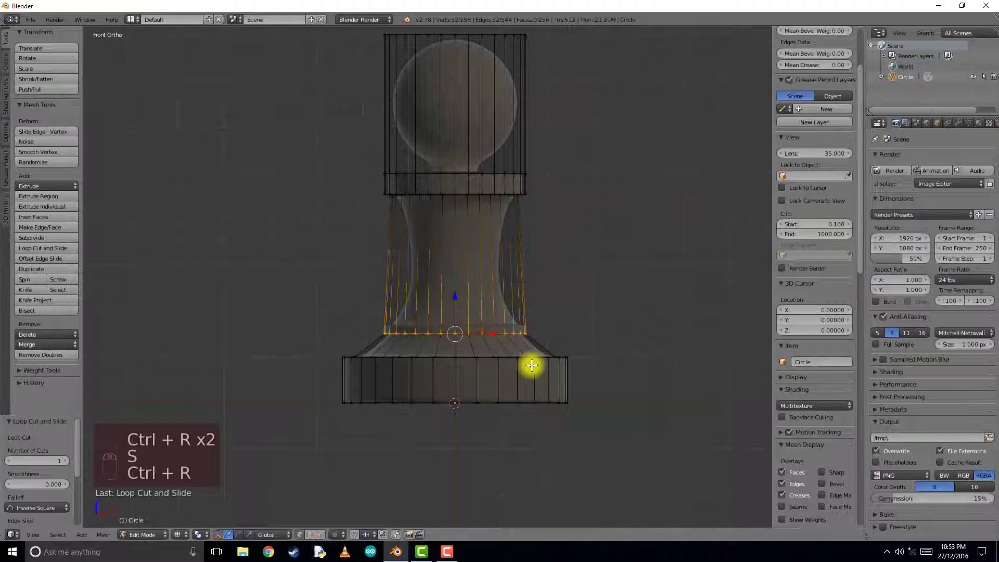
key(g)
click(550, 355)
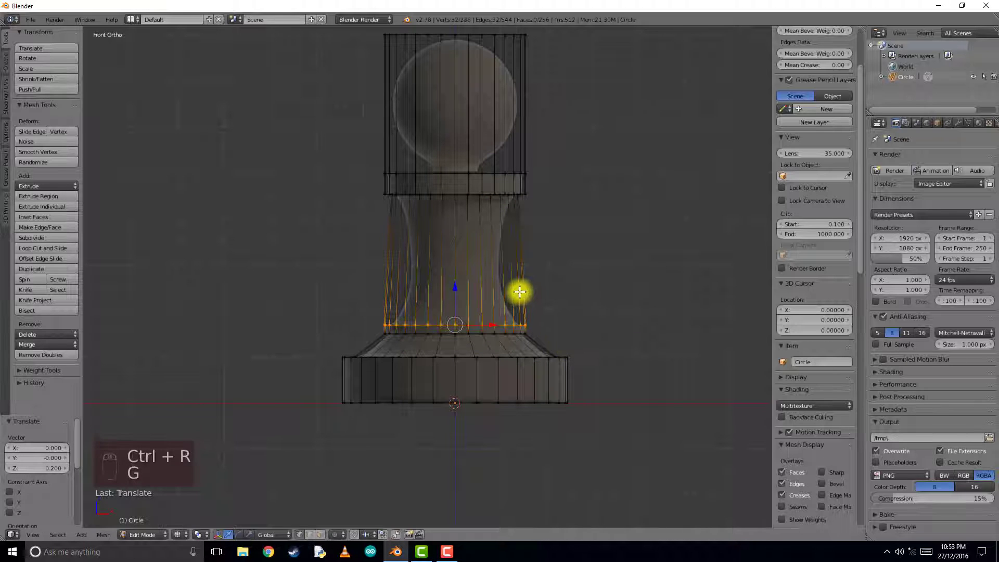
Step: Add a loop cut at the lower collar's upper edge and scale it inward to 0.915
key(ctrl+r)
click(517, 292)
click(524, 379)
key(s)
click(599, 373)
Step: Add a loop cut halfway up the body and scale it inward to the reference waist's width
key(ctrl+r)
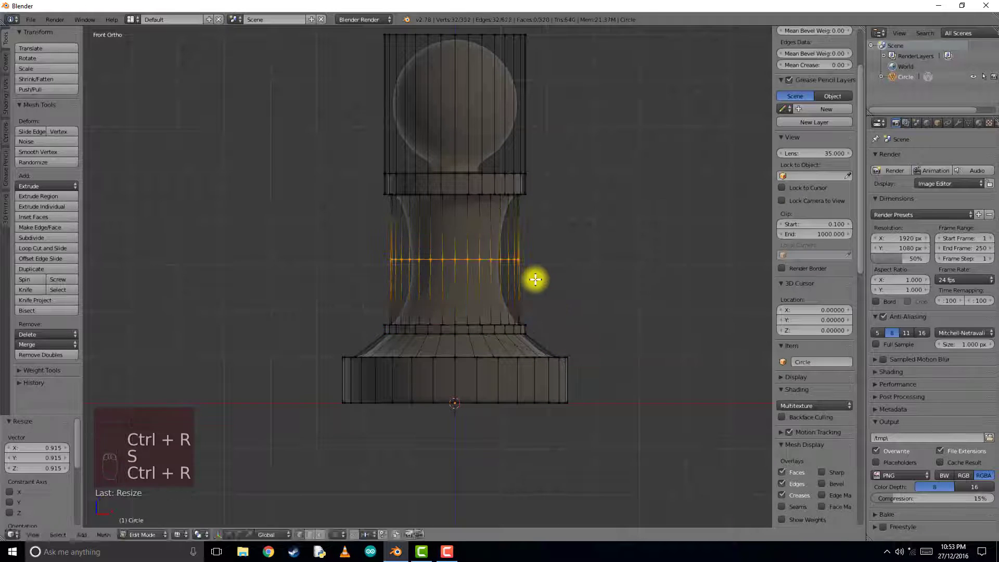
click(535, 279)
click(614, 292)
key(s)
click(586, 284)
Step: Add a loop cut across the upper half of the body and scale it inward to the reference outline
key(ctrl+r)
click(528, 221)
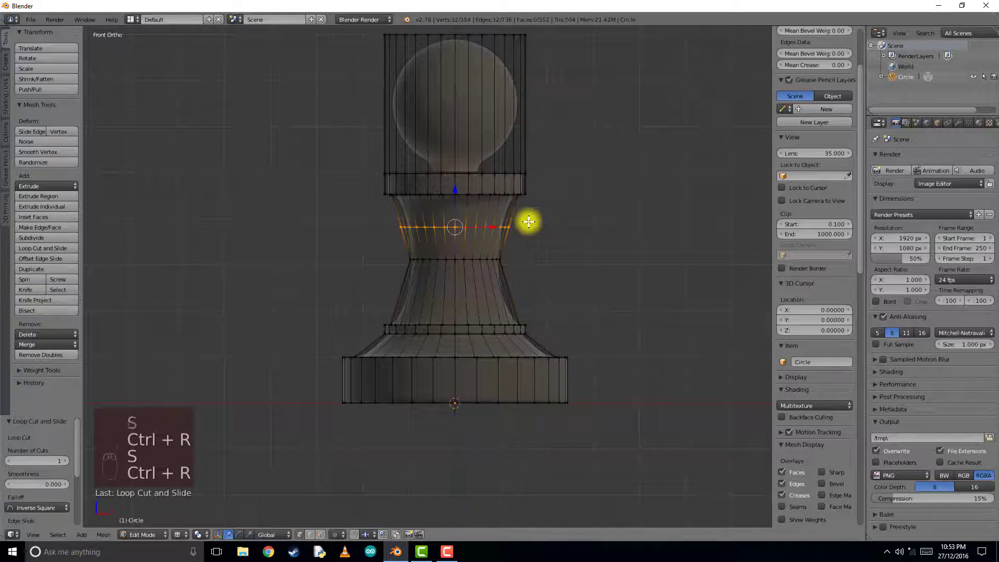
click(551, 226)
key(s)
click(604, 238)
Step: Add a loop cut across the lower half of the body and scale it inward to 0.824
key(ctrl+r)
click(534, 288)
click(535, 290)
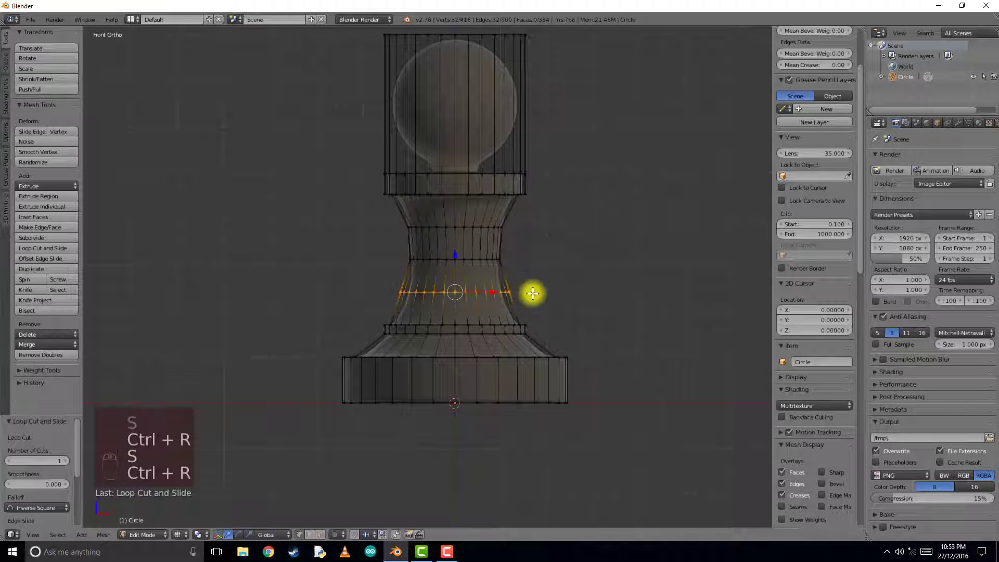
key(s)
click(561, 299)
Step: Add a loop cut at the bottom of the head section and scale it to about 0.38 to form the neck
shift+middle_drag(477, 226, 502, 348)
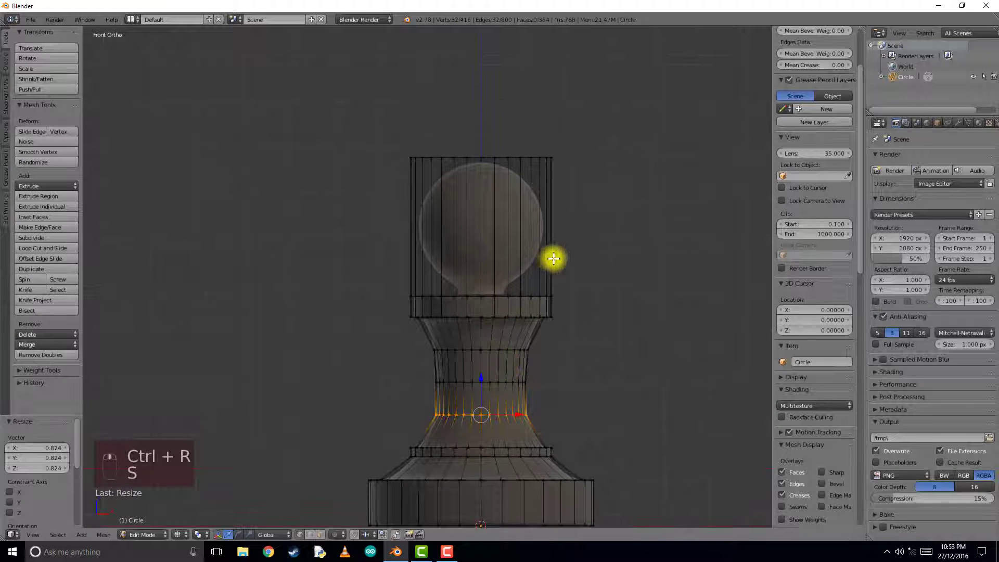
key(ctrl+r)
click(562, 272)
click(612, 382)
key(s)
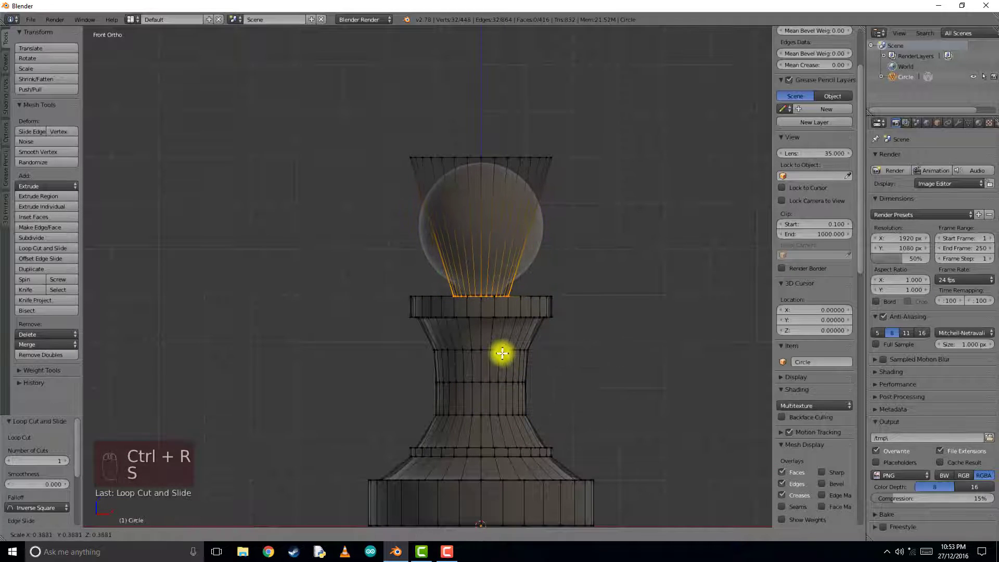
click(502, 349)
Step: Add a loop cut through the middle of the head and scale it outward to the reference sphere's width
key(ctrl+r)
click(539, 254)
click(541, 253)
key(s)
click(565, 253)
Step: Add a loop cut in the lower half of the head and scale it outward to 1.322
key(ctrl+r)
click(527, 255)
click(526, 255)
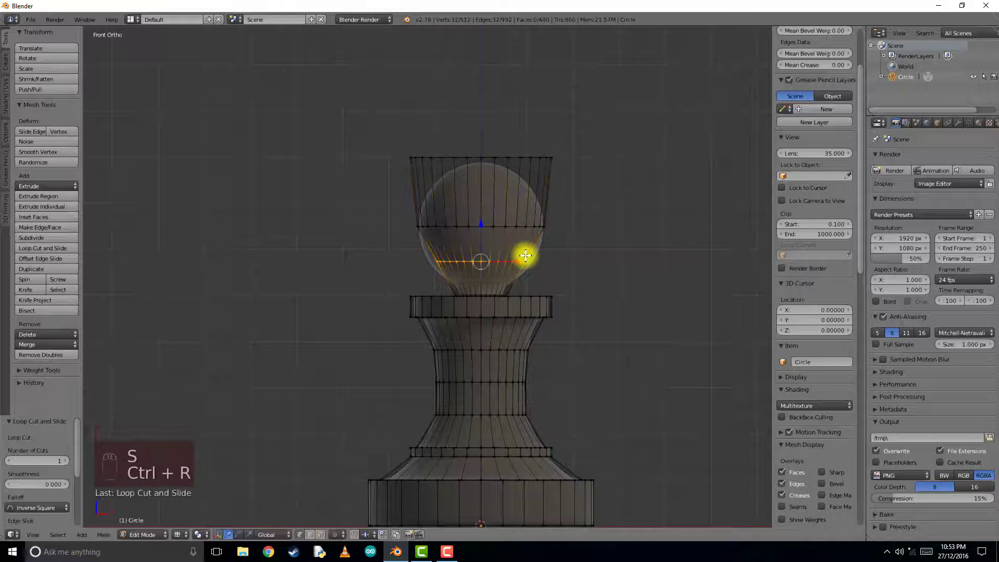
key(s)
click(540, 199)
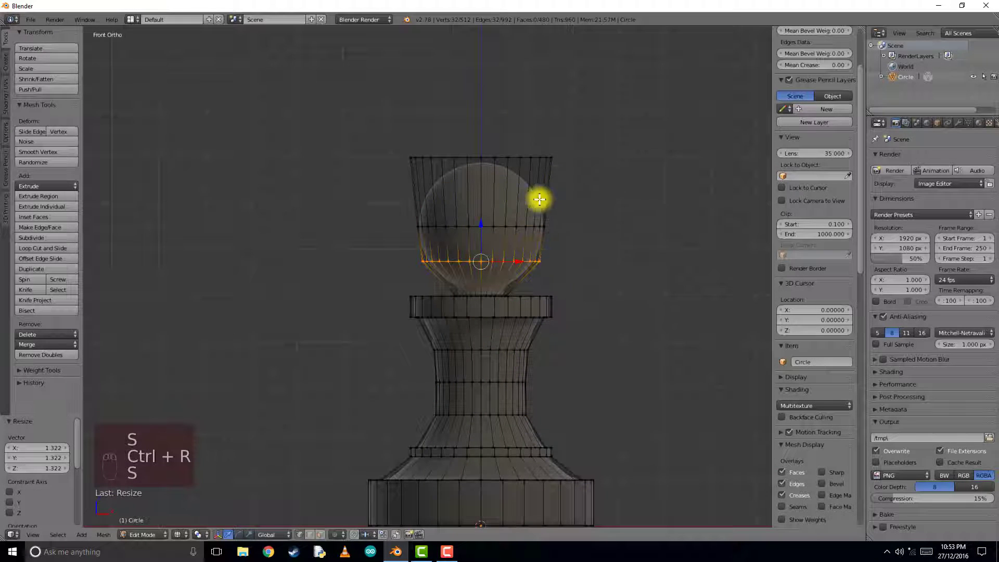
Step: Select the topmost edge ring of the head and scale it inward to 0.107
alt+right_click(523, 155)
key(s)
click(493, 176)
Step: Add a loop cut in the upper half of the head and scale it outward to about 1.48
key(ctrl+r)
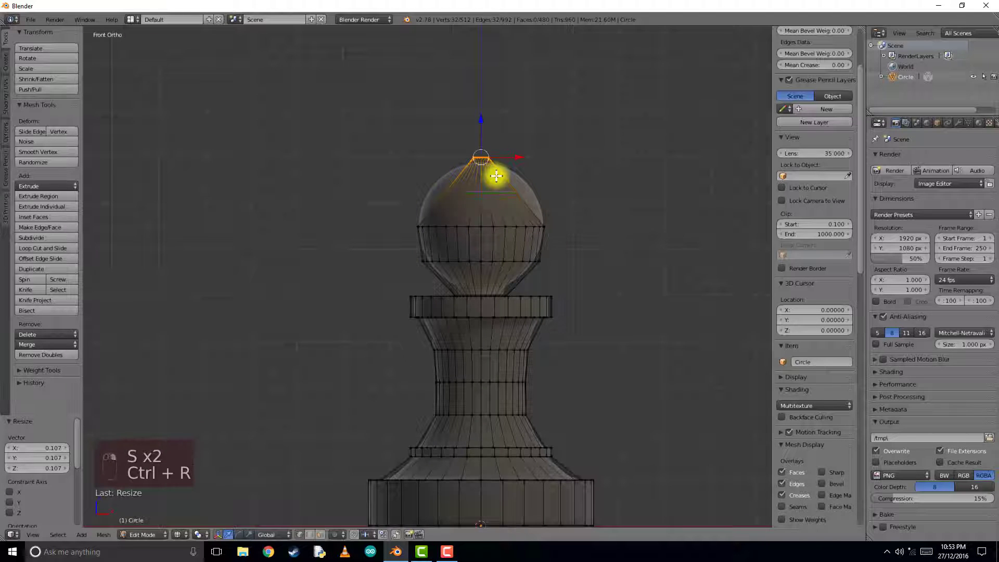
key(ctrl+r)
click(497, 176)
click(497, 176)
key(s)
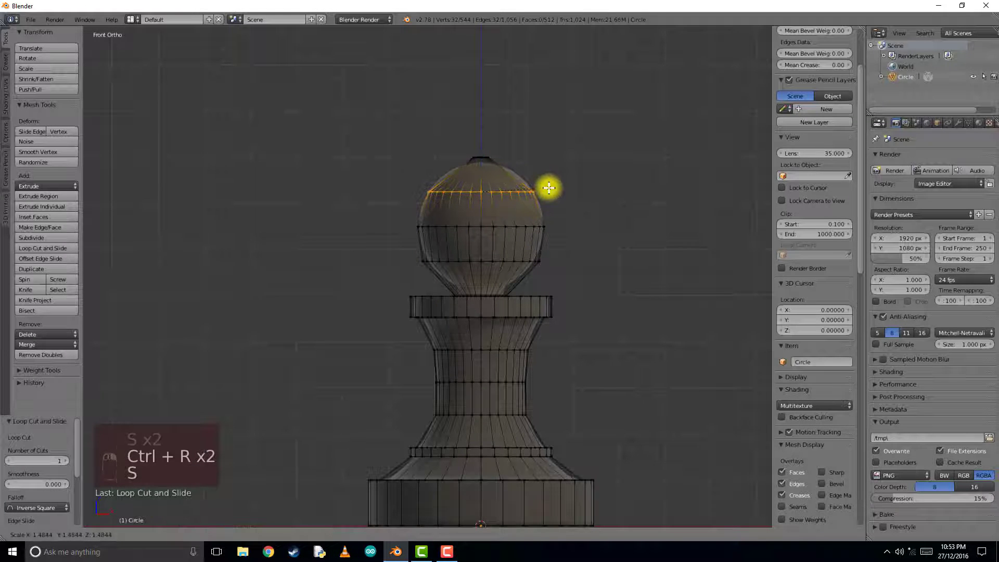
click(548, 188)
Step: Return to solid display, recalculate the normals of the entire pawn mesh and leave Edit Mode
key(Tab)
mouse_move(555, 339)
shift+middle_down()
mouse_move(570, 194)
mouse_move(567, 234)
shift+middle_up()
key(z)
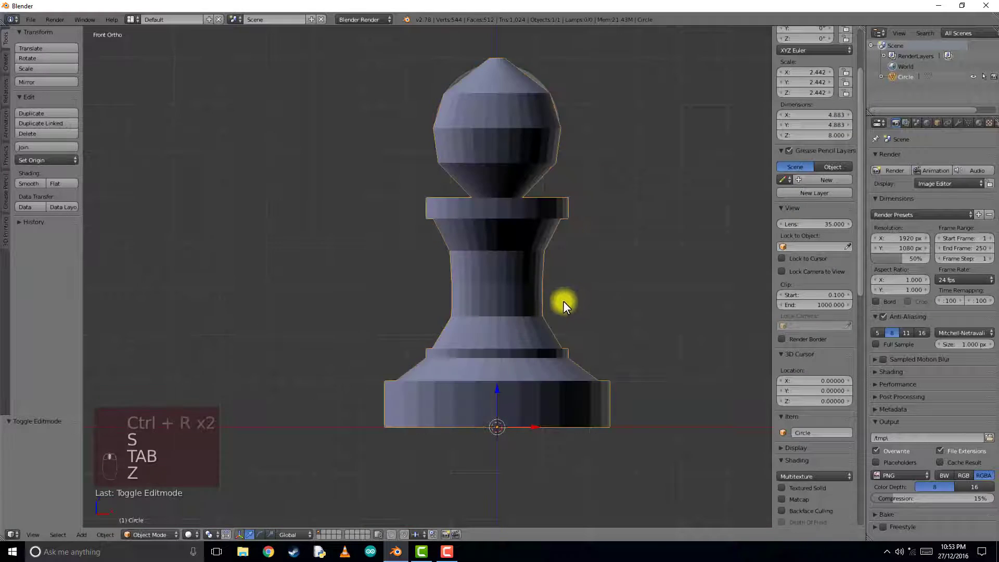
key(Tab)
scroll(545, 282, down, 1)
key(a)
key(a)
key(a)
key(a)
key(ctrl+n)
key(Tab)
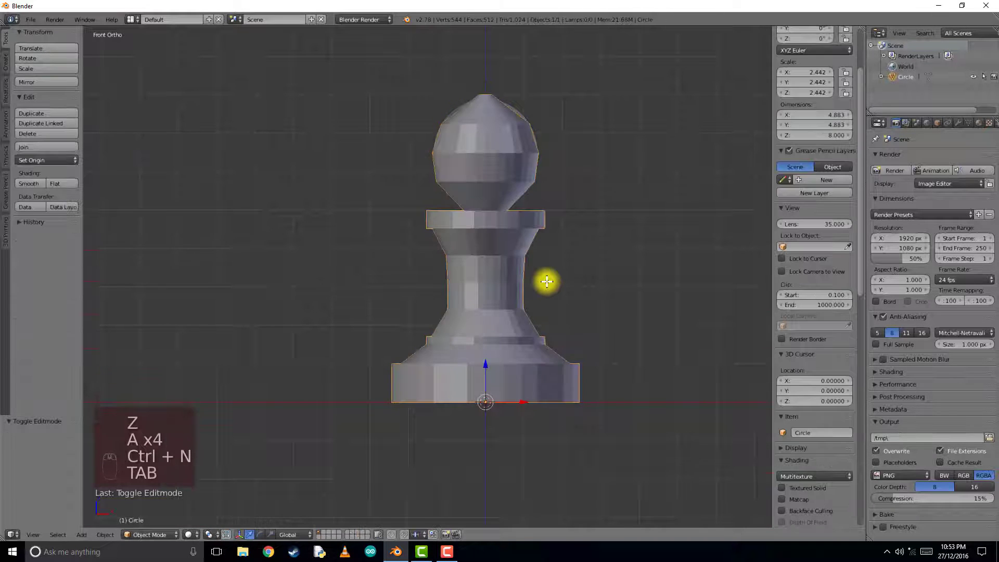
Step: Add a Subdivision Surface modifier to the pawn
shift+middle_drag(547, 282, 559, 329)
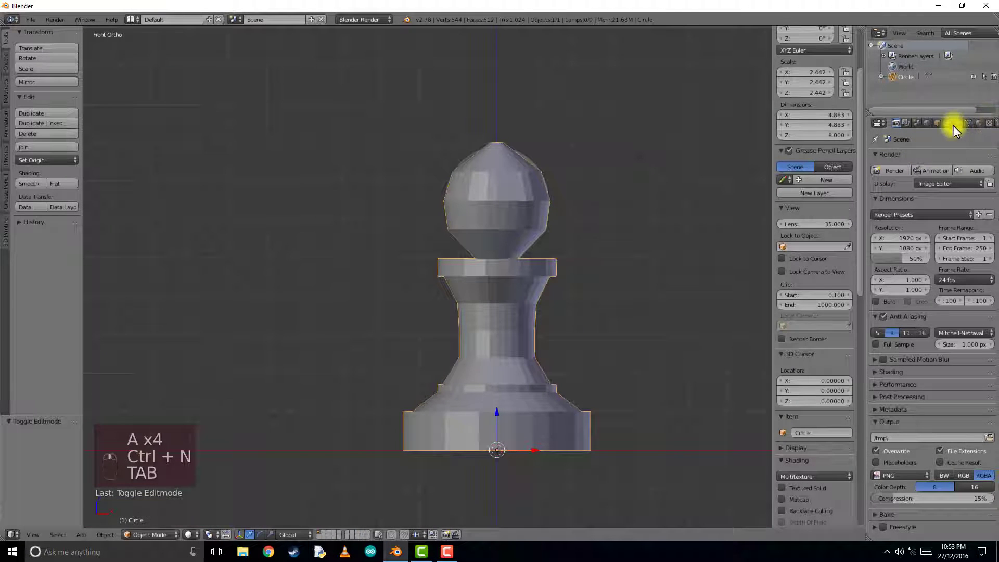
click(957, 125)
click(920, 157)
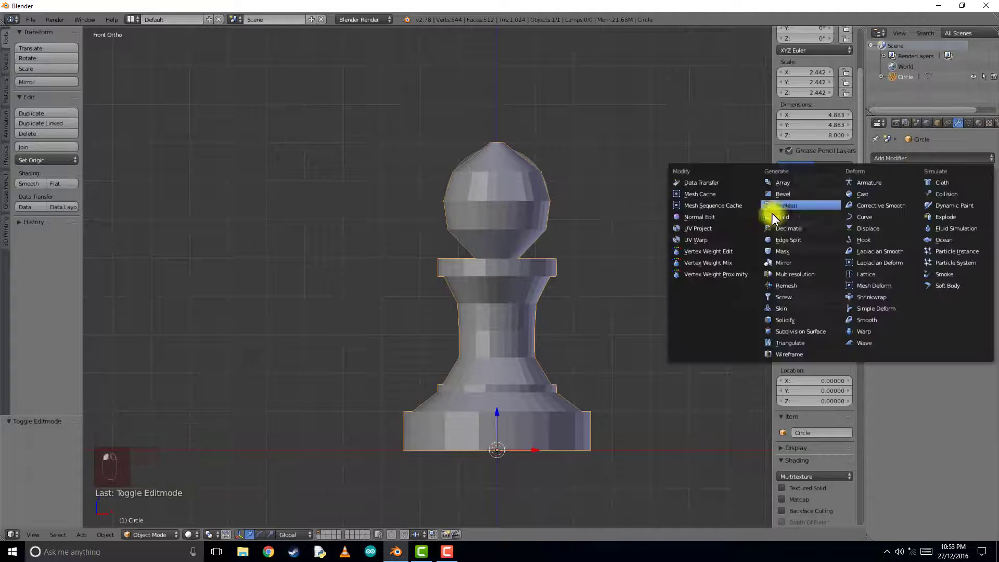
click(795, 331)
Step: Add supporting loop cuts close to the collar's upper and lower edges and to the base's top edge, and leave Edit Mode
key(Tab)
scroll(552, 289, up, 3)
key(ctrl+r)
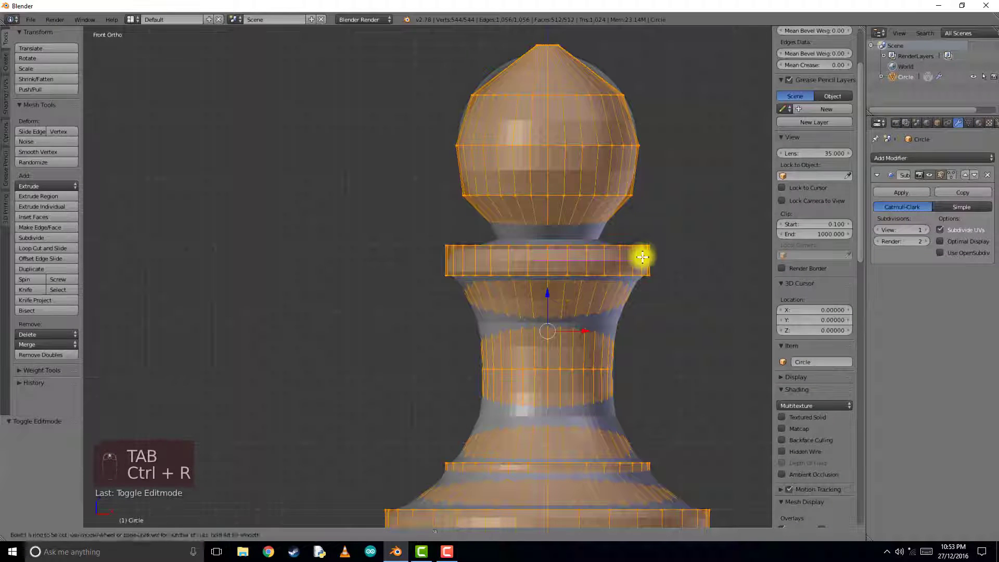
click(642, 254)
click(650, 248)
key(ctrl+r)
click(650, 248)
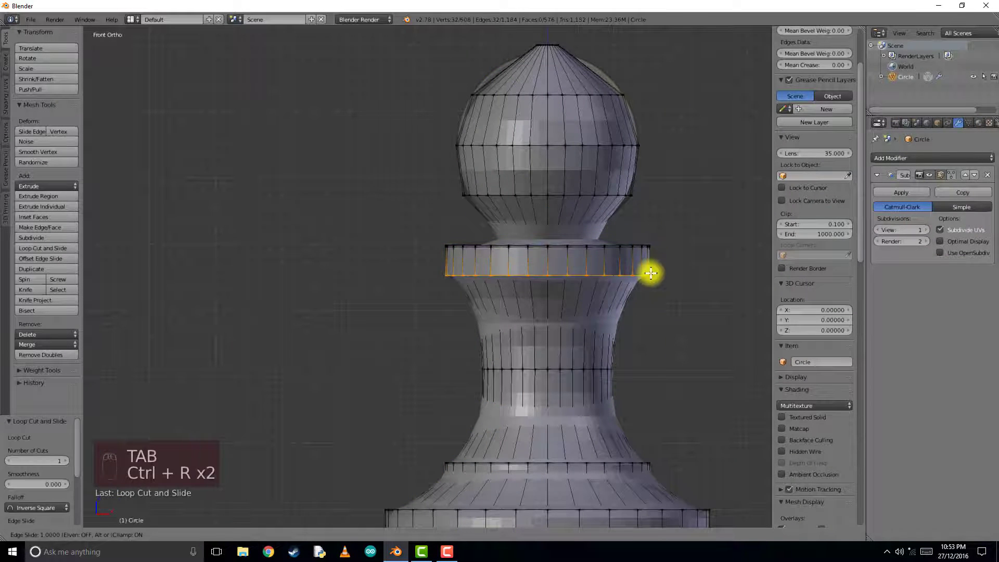
click(651, 272)
shift+scroll(649, 297, down, 4)
key(ctrl+r)
key(Tab)
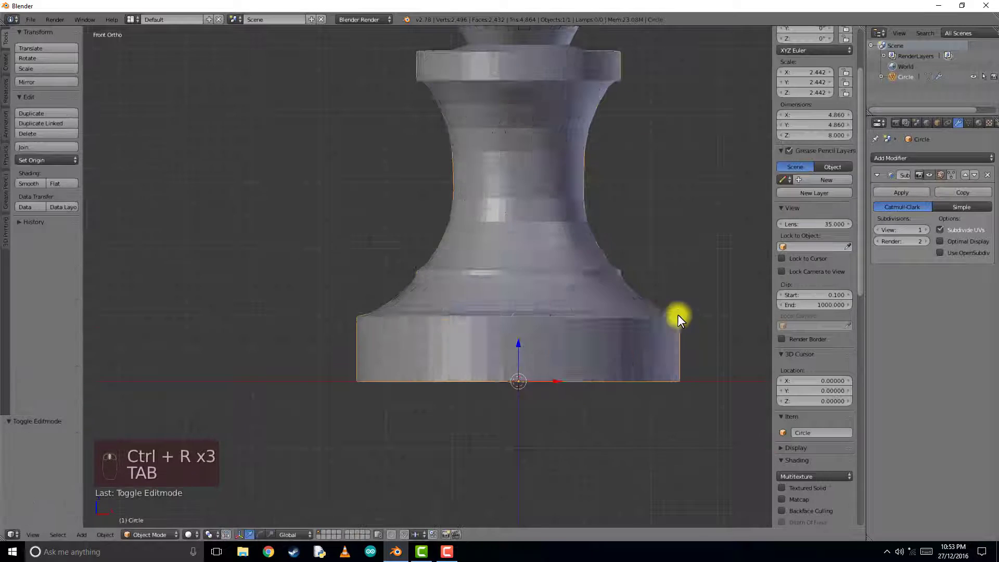
Step: Switch to wireframe display and delete the pawn mesh, keeping the reference image
scroll(579, 276, down, 4)
shift+scroll(579, 275, up, 1)
key(z)
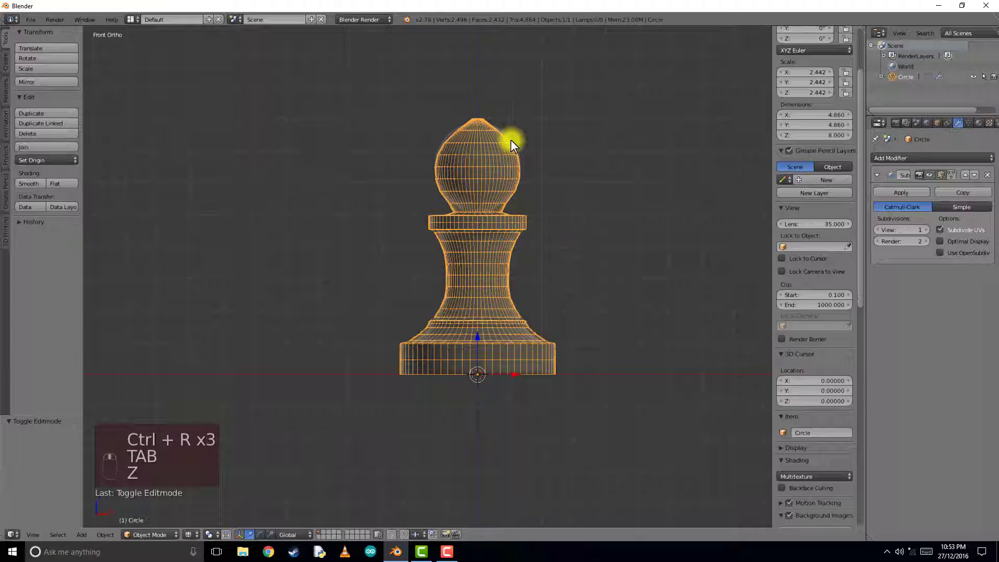
key(Tab)
key(KP_1)
key(Tab)
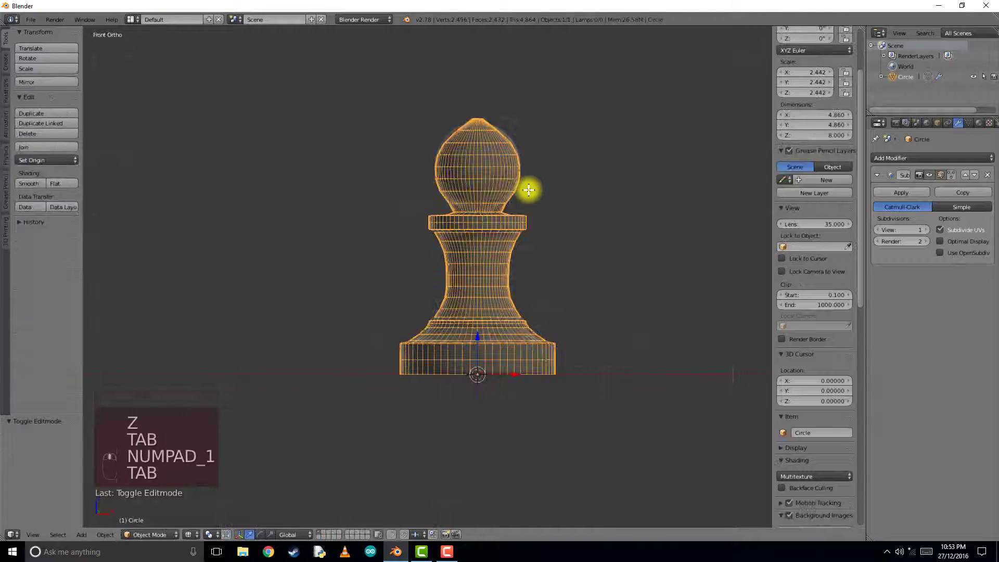
key(x)
click(529, 192)
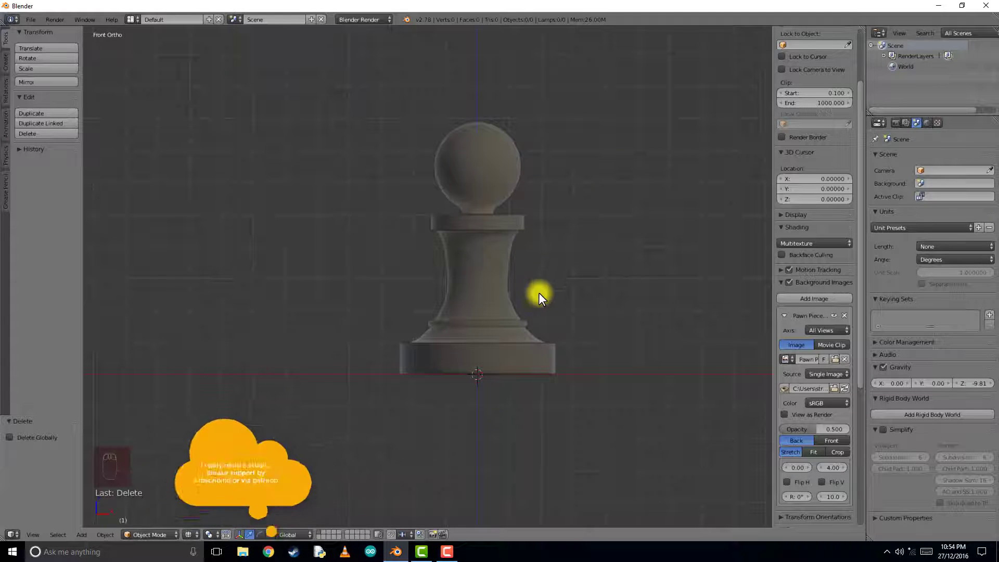
Step: Add a Bezier curve at the foot of the reference pawn and rotate it in side view so it stands upright for the front view
scroll(518, 398, up, 4)
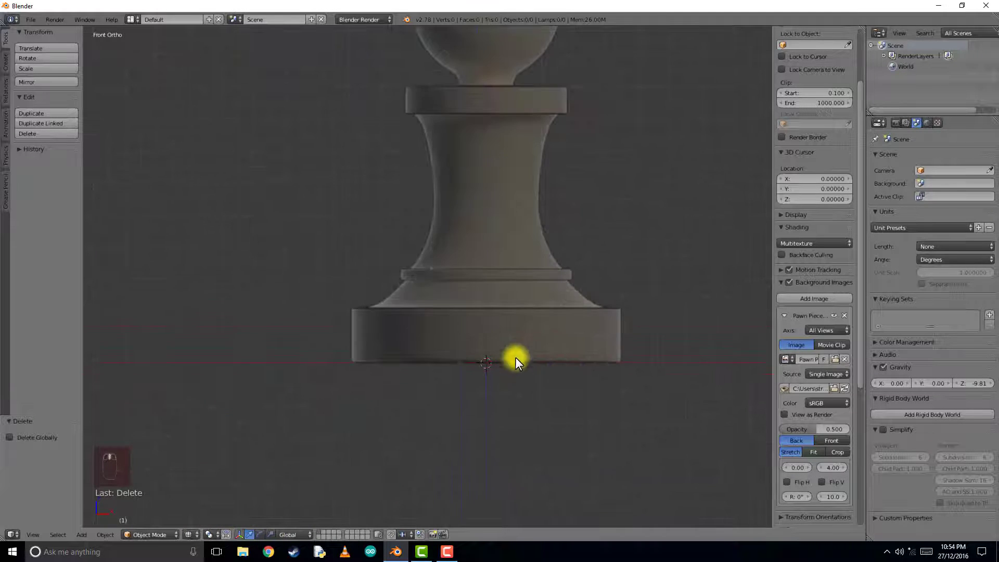
key(KP_1)
key(shift+a)
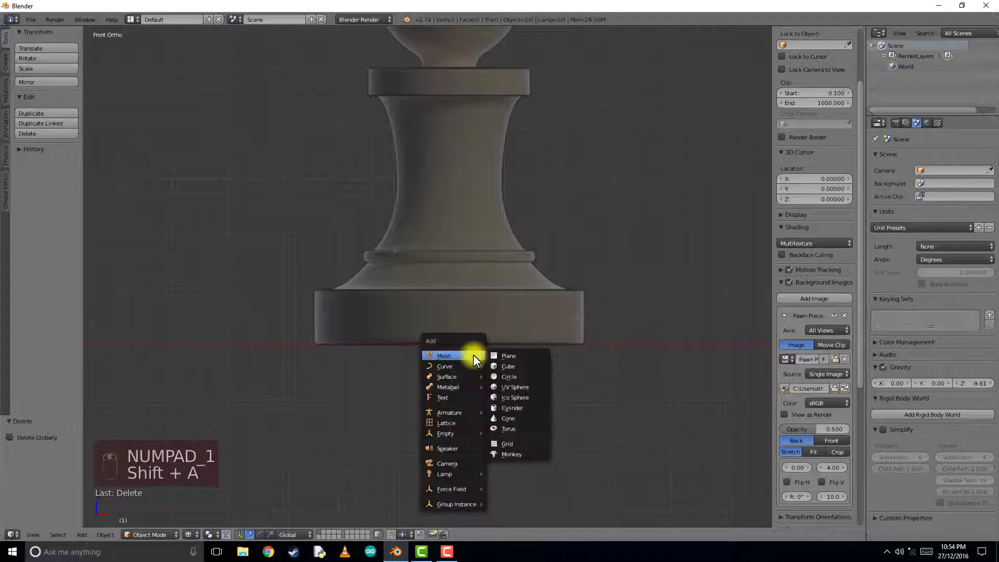
mouse_move(471, 361)
click(501, 364)
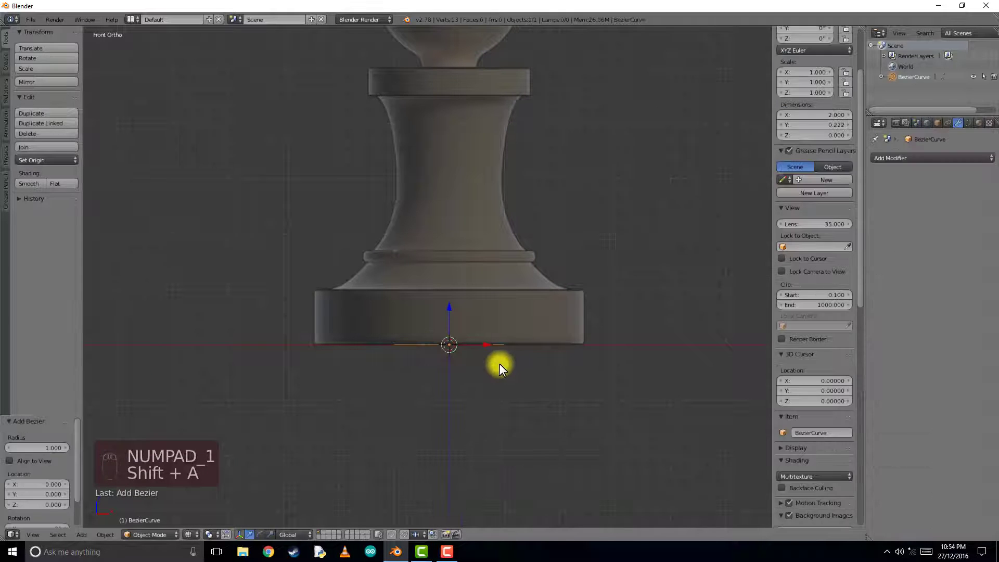
key(z)
key(z)
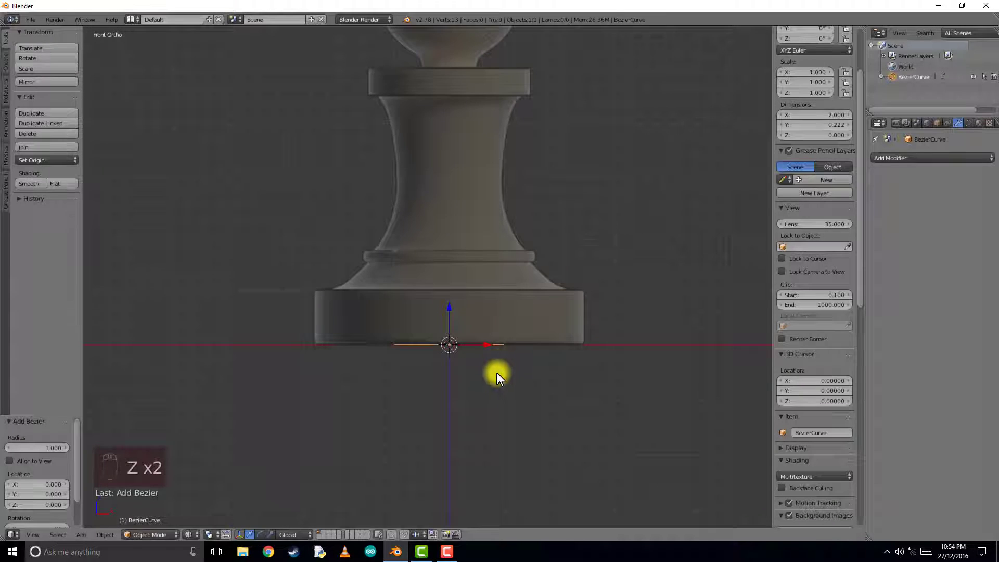
key(KP_3)
key(r)
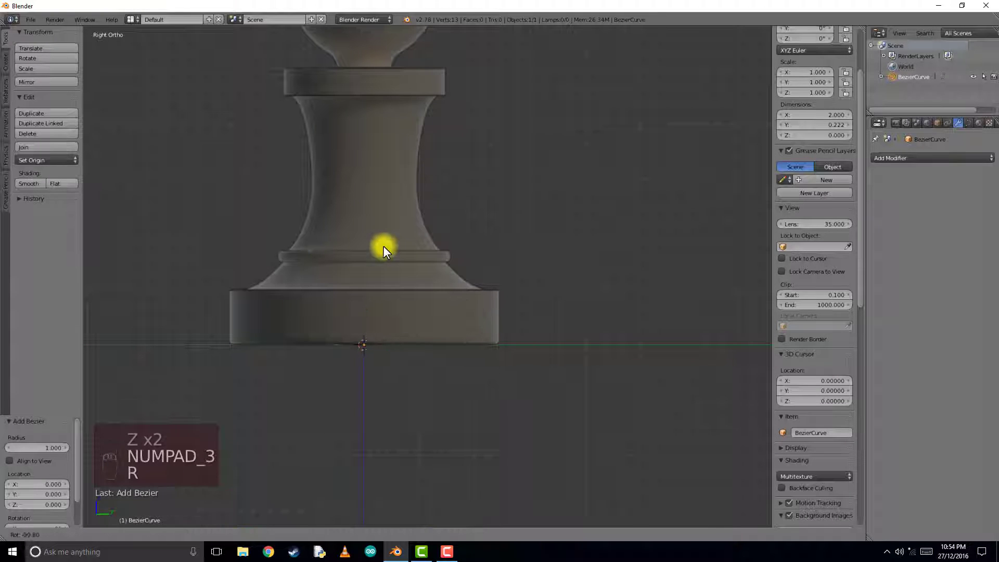
click(382, 247)
key(KP_1)
Step: Enter Edit Mode on the curve and move all its points 1 unit along X so it starts on the pawn's centre axis
key(Tab)
shift+middle_drag(448, 352, 423, 292)
key(a)
key(a)
key(a)
key(a)
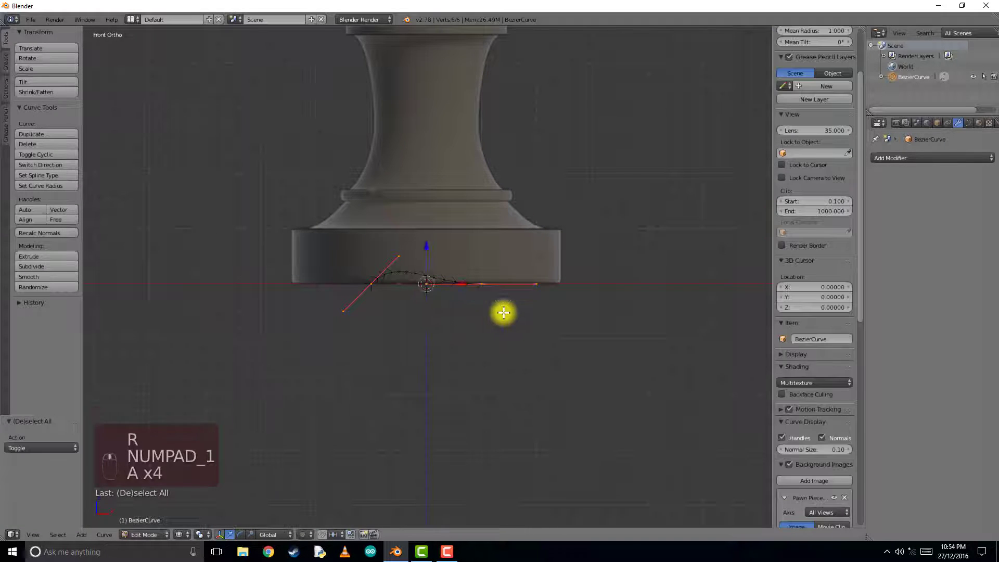
key(g)
click(557, 310)
scroll(483, 312, up, 2)
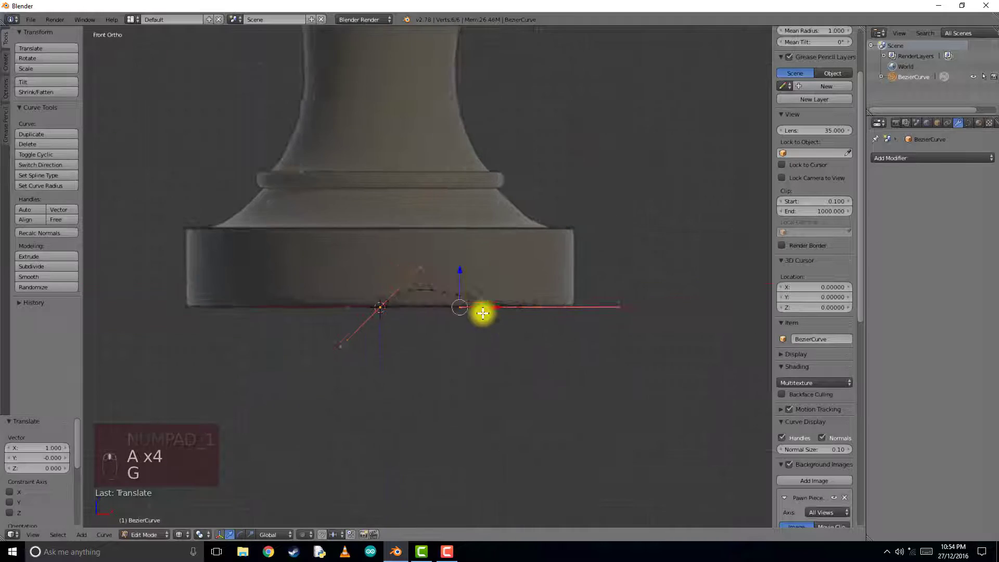
Step: Rotate the first point's handles 45° to lie flat and move the end point 0.4 along X to the base's lower corner
scroll(483, 312, up, 2)
key(r)
click(513, 364)
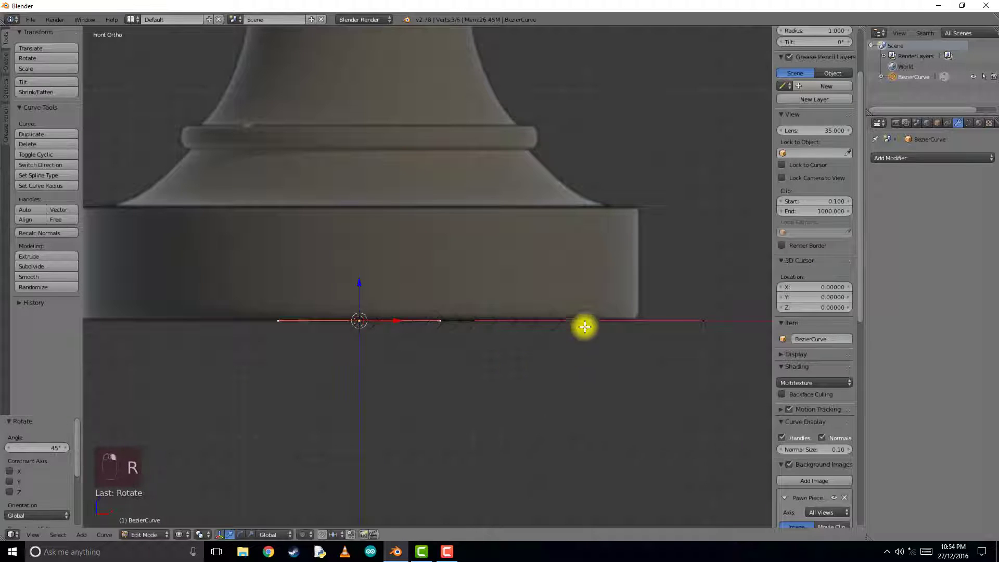
key(g)
click(633, 320)
Step: Extrude the end point straight up to the base's upper corner and rotate its handles by -90°
key(e)
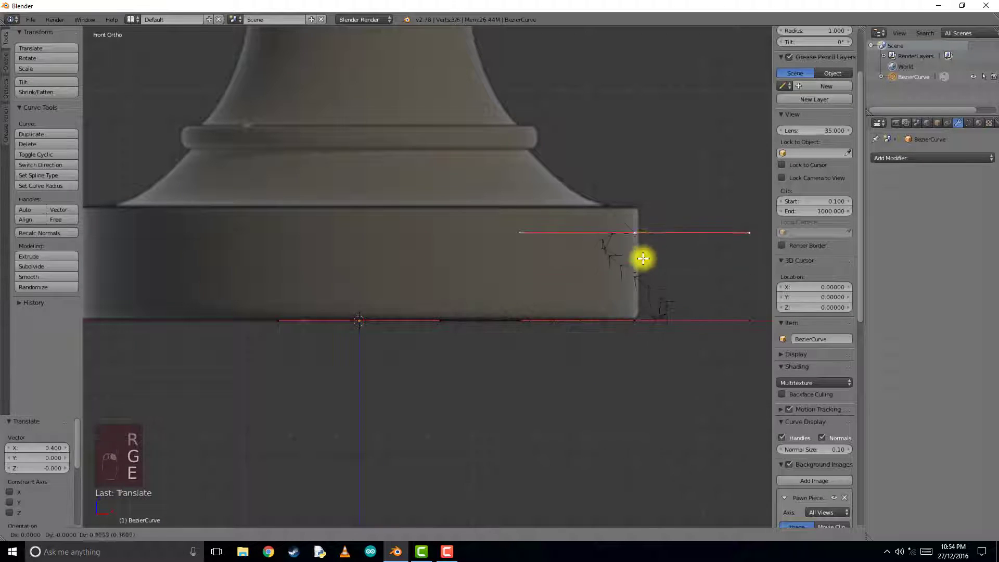
click(646, 238)
shift+middle_drag(681, 216, 638, 373)
key(r)
click(646, 208)
Step: Extrude the curve -0.9 in X and 0.5 in Z to the narrow ring, and again -0.209 in X and 2.99 in Z to the neck's top
key(e)
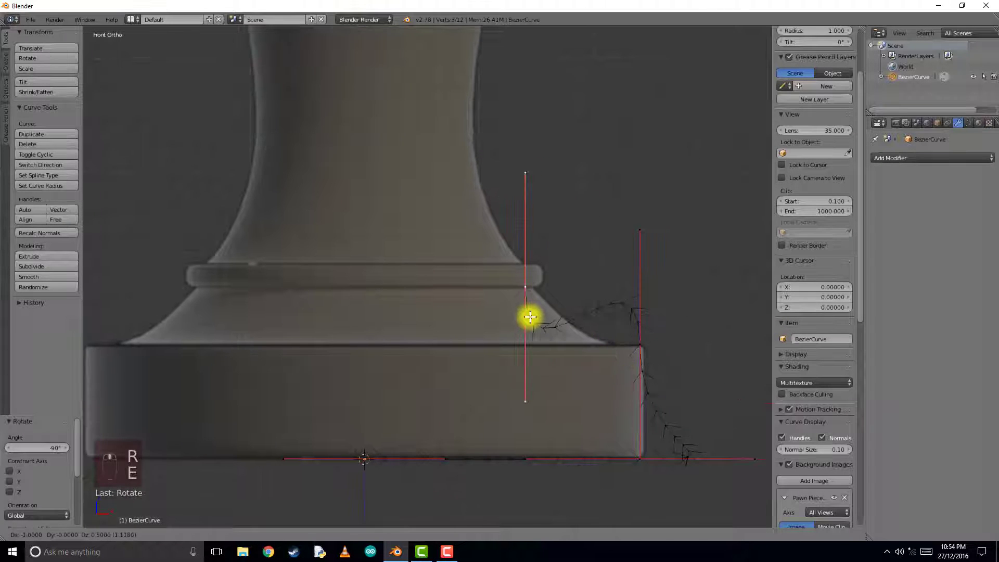
click(535, 317)
shift+middle_drag(555, 292, 606, 407)
key(e)
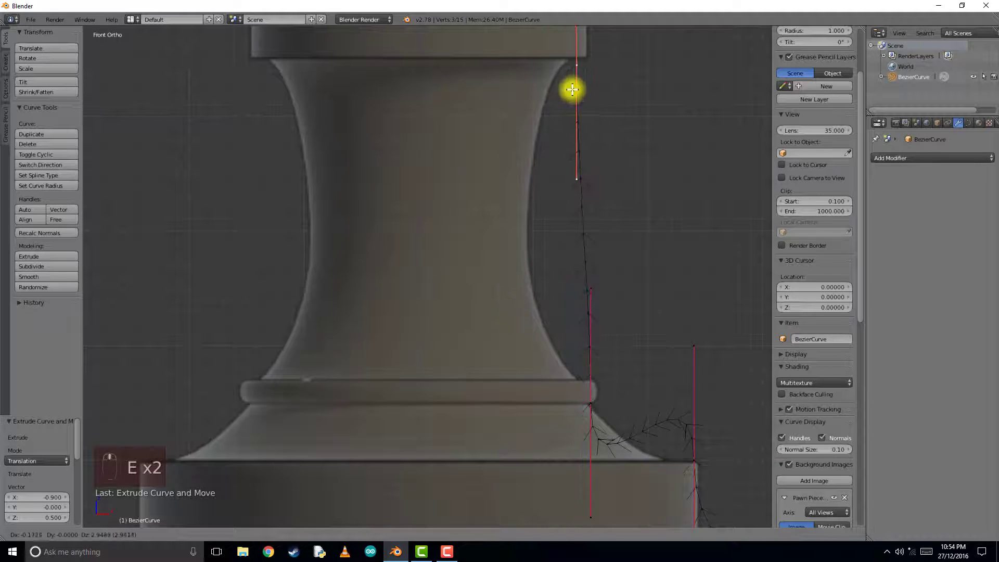
click(562, 86)
shift+middle_drag(565, 64, 565, 92)
key(r)
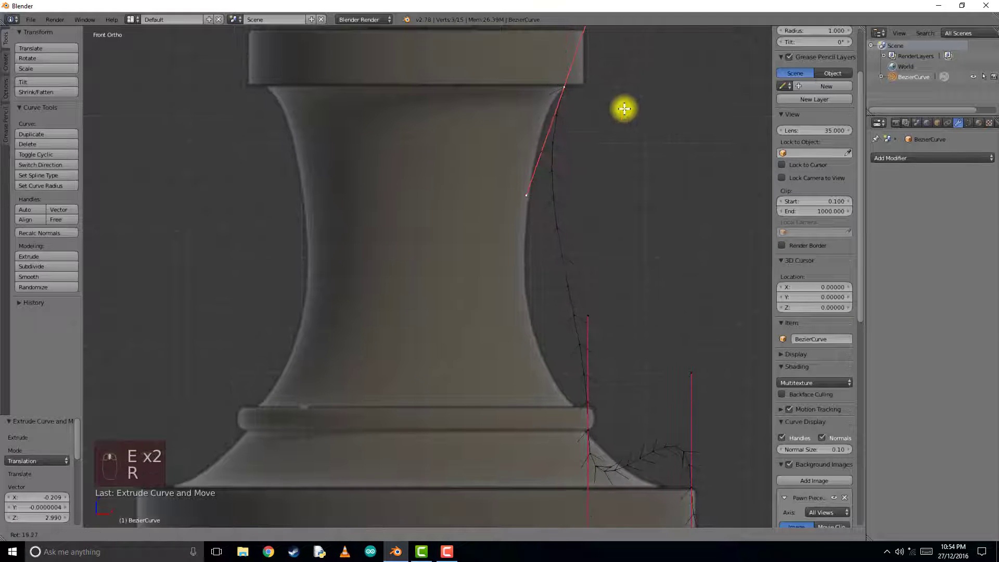
right_click(623, 109)
Step: Subdivide the segment between the ring and neck-top points and move the new point inward onto the waist outline
shift+right_click(584, 438)
key(w)
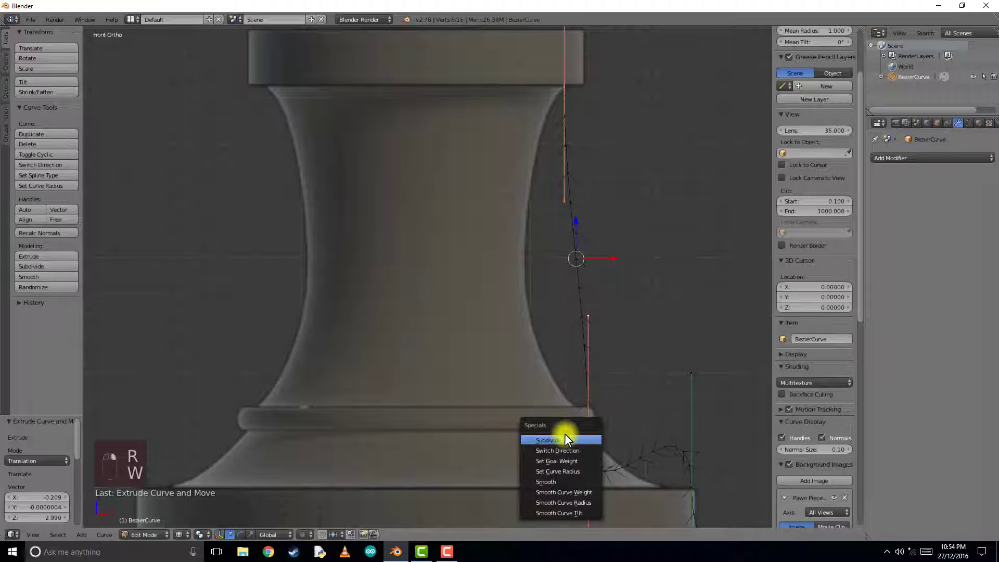
click(564, 438)
key(g)
click(536, 260)
Step: Fit the waist point's handles to the neck outline by rotating 7.561°, scaling to about 2.1 and rotating -2.305°
key(r)
click(612, 217)
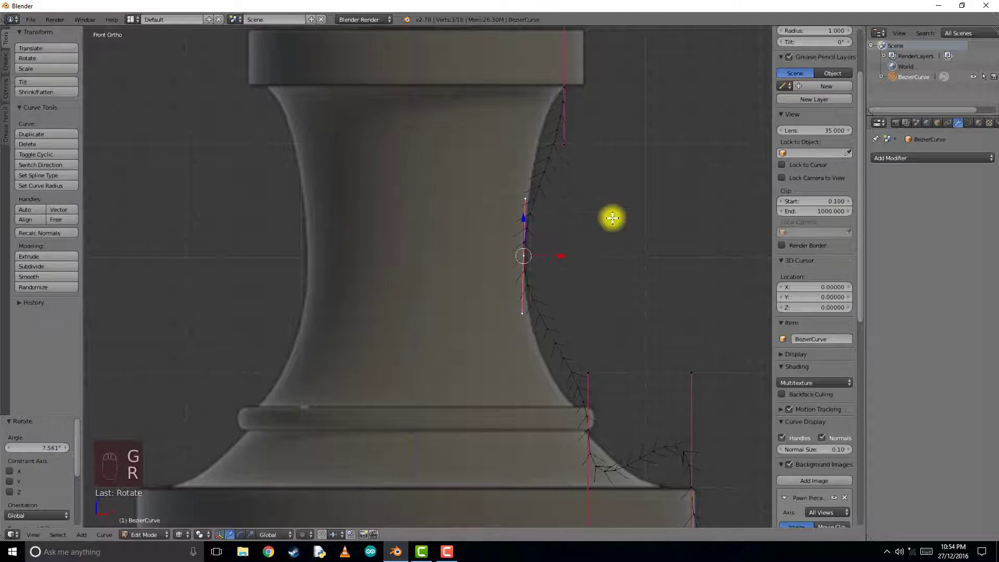
key(s)
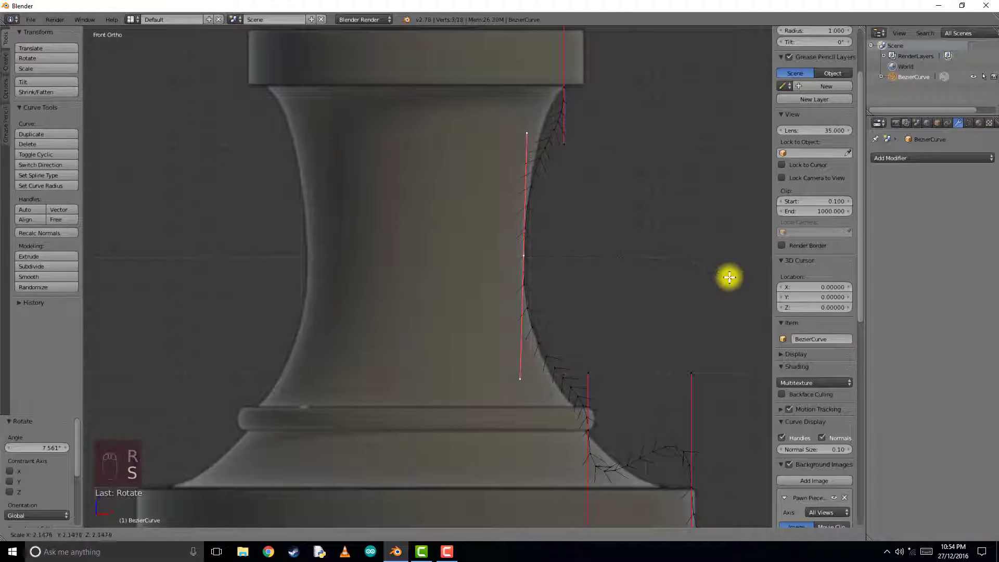
click(727, 276)
key(r)
click(730, 268)
Step: Tilt the ring point's handles along the neck's lower outline and scale the waist point's lower handle to 0.806
shift+middle_drag(622, 433, 553, 341)
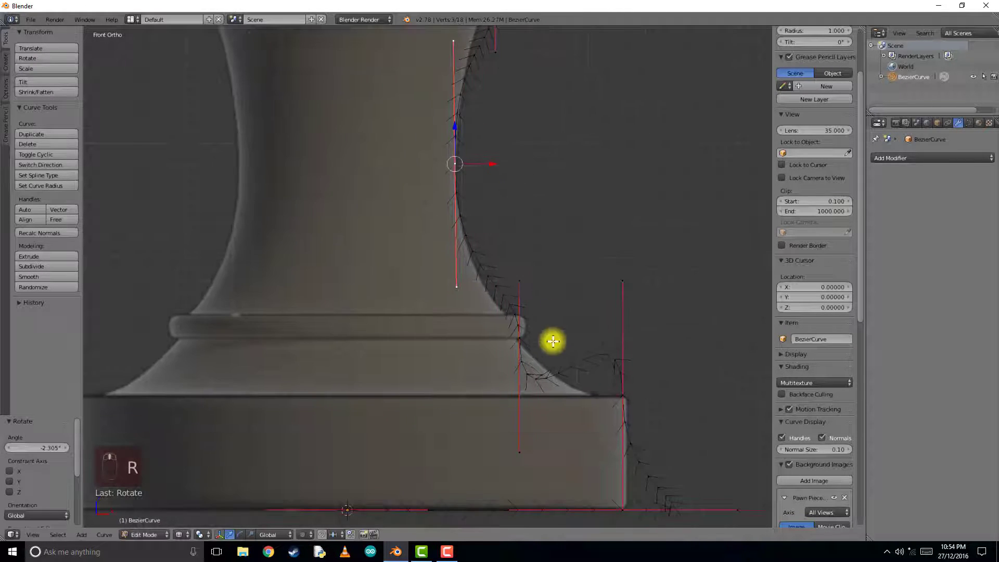
key(r)
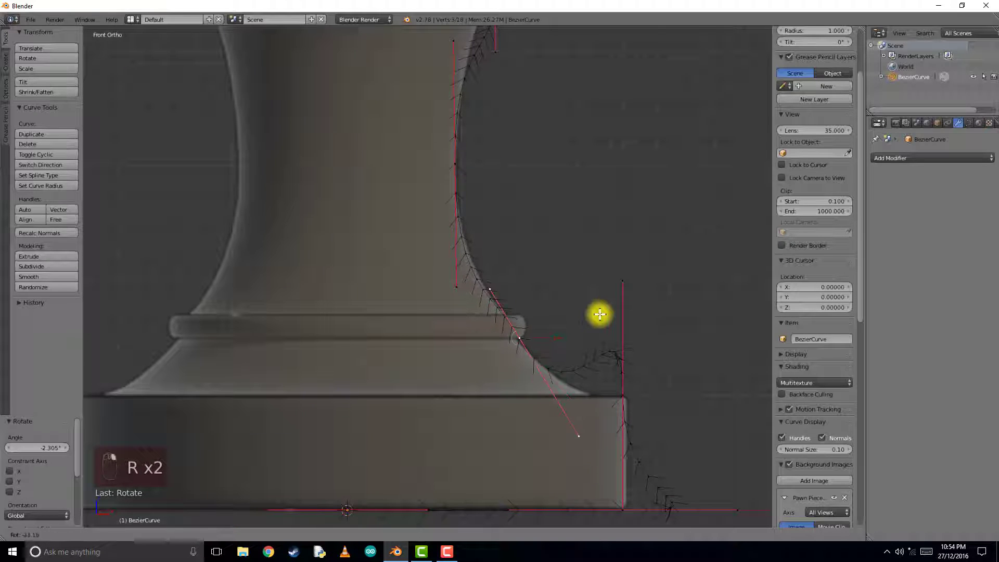
click(598, 313)
key(s)
click(526, 302)
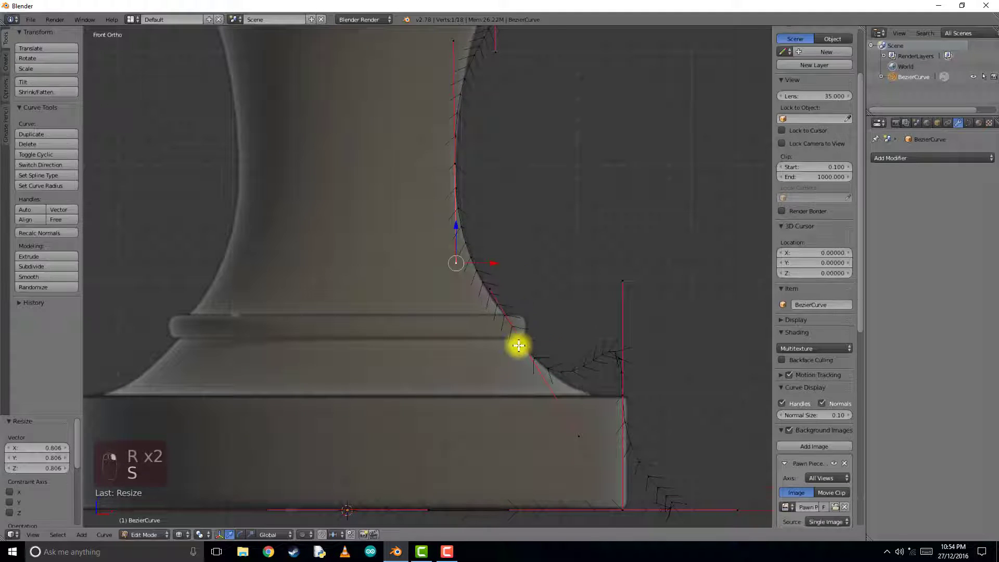
Step: Subdivide between the waist and ring points and move the new point 0.2 in X and -0.349 in Z to the ring's upper edge
shift+right_click(456, 166)
key(w)
click(458, 169)
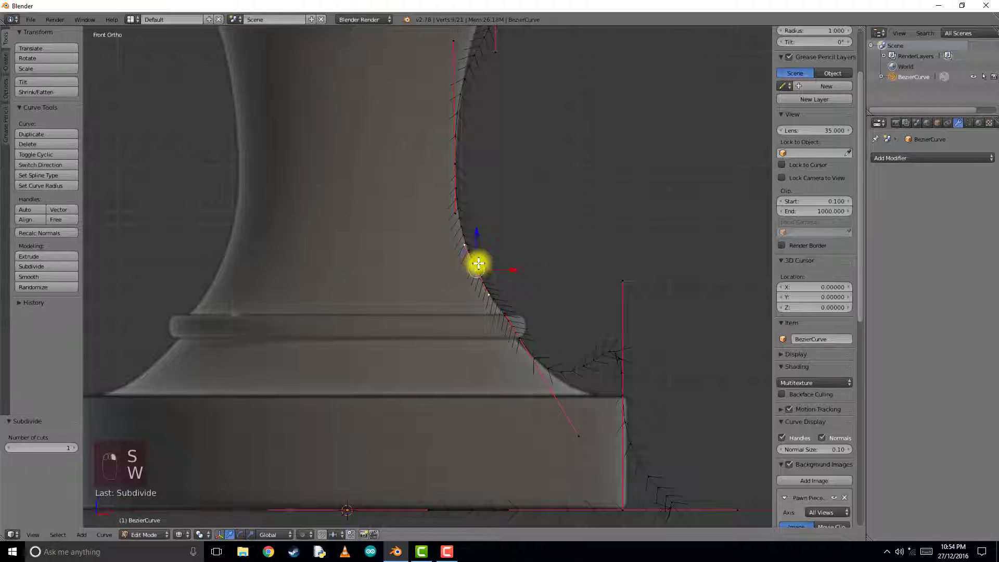
key(g)
click(591, 399)
shift+middle_drag(591, 399, 568, 270)
key(s)
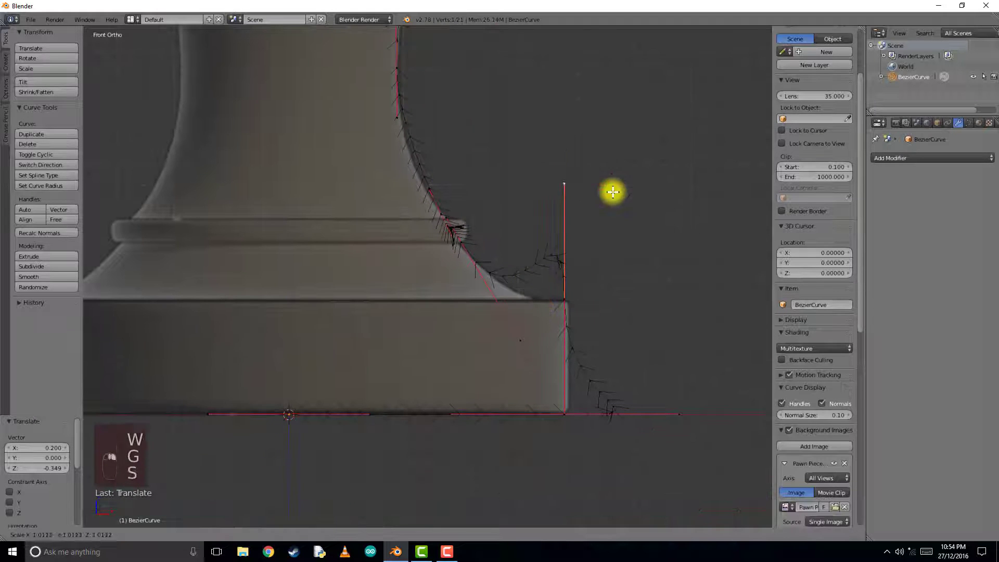
click(612, 192)
key(ctrl+z)
Step: Shorten the upper handle of the base's upper corner point, set it to Free and move it -0.313 in X and -0.163 in Z
key(s)
click(588, 275)
key(v)
click(589, 279)
key(g)
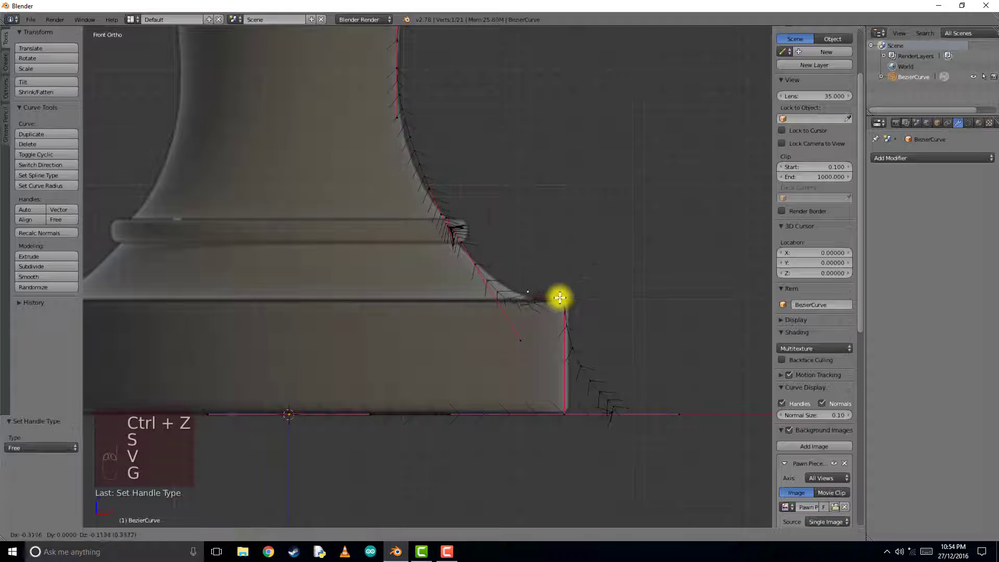
click(531, 340)
Step: Nudge the lower ring point onto the narrow ring's bottom edge
key(s)
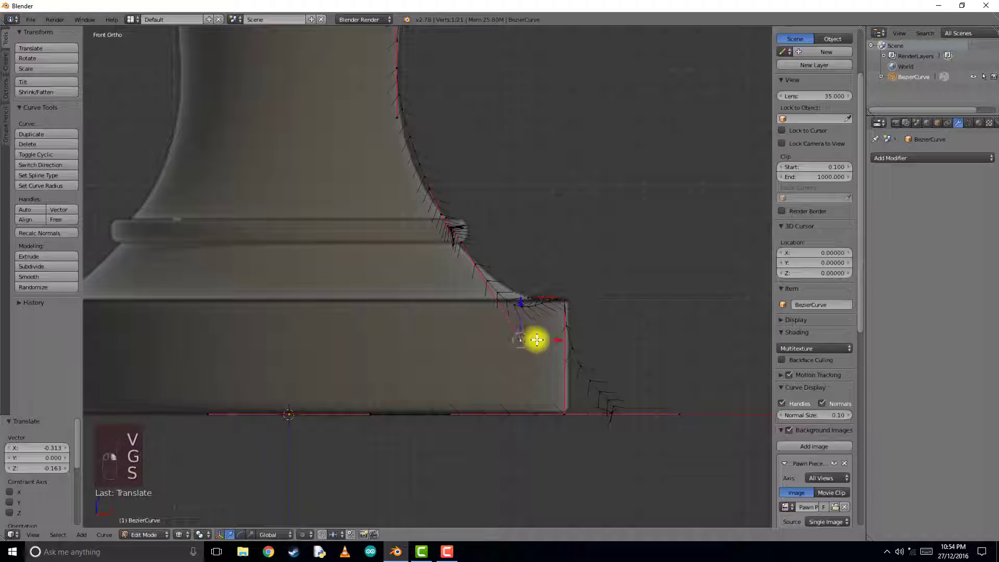
key(v)
right_click(463, 243)
key(g)
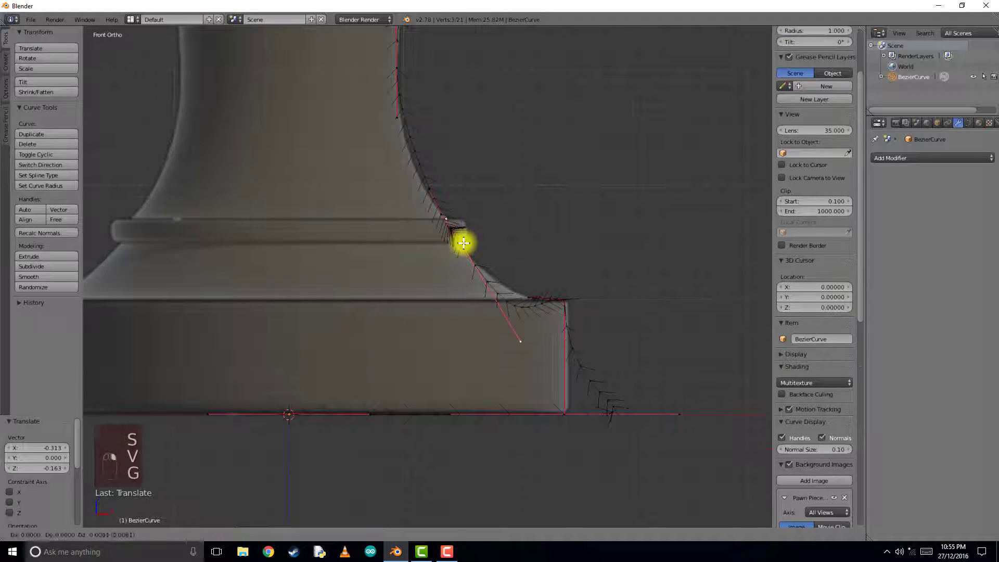
click(463, 244)
Step: Subdivide between the two ring points and move the new point 0.15 in X and 0.011 in Z to the ring's outer edge
shift+right_click(442, 219)
key(w)
click(438, 211)
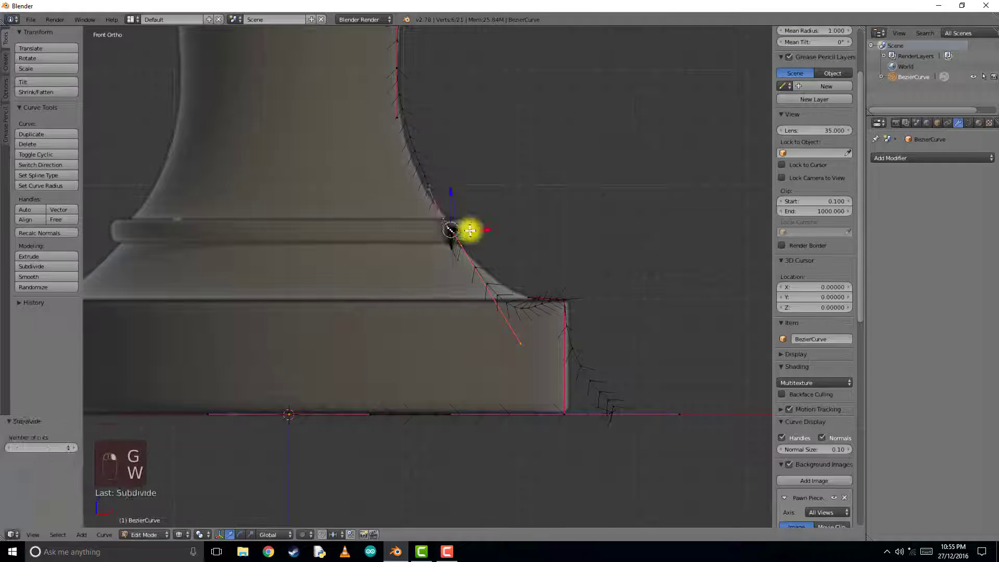
key(g)
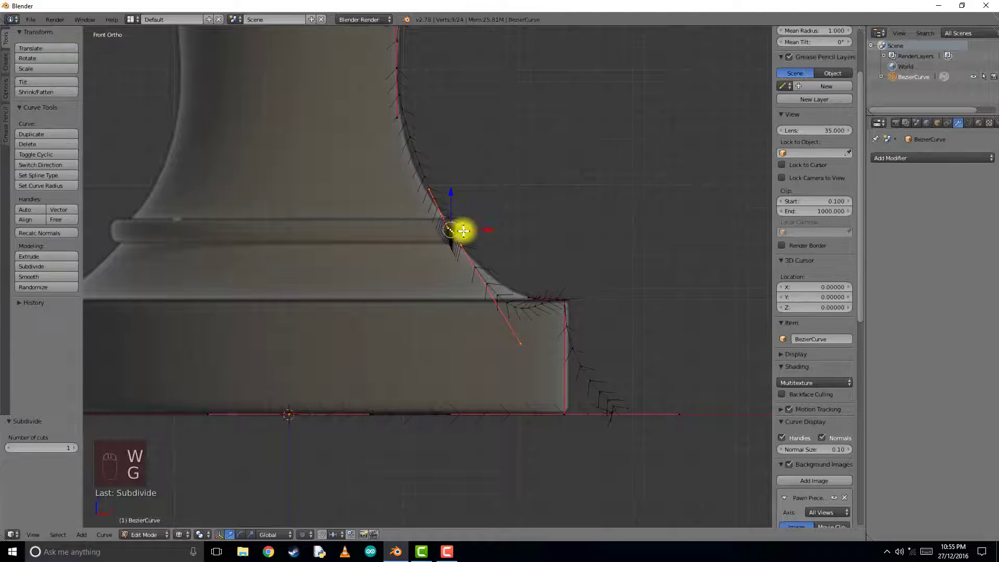
scroll(463, 230, up, 5)
key(g)
click(541, 130)
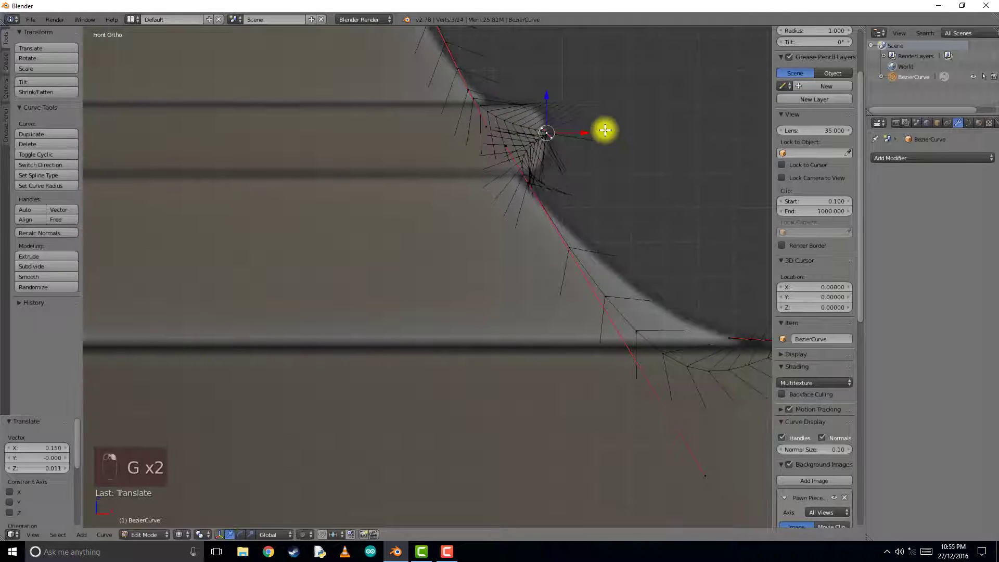
Step: Rotate the outer ring point's handles to run along the ring's rim and scale them to 4.786
key(r)
click(622, 203)
key(s)
click(173, 297)
Step: Set the lower ring point's inner handle to Free and move it outward to round the ring's lower corner
right_click(520, 136)
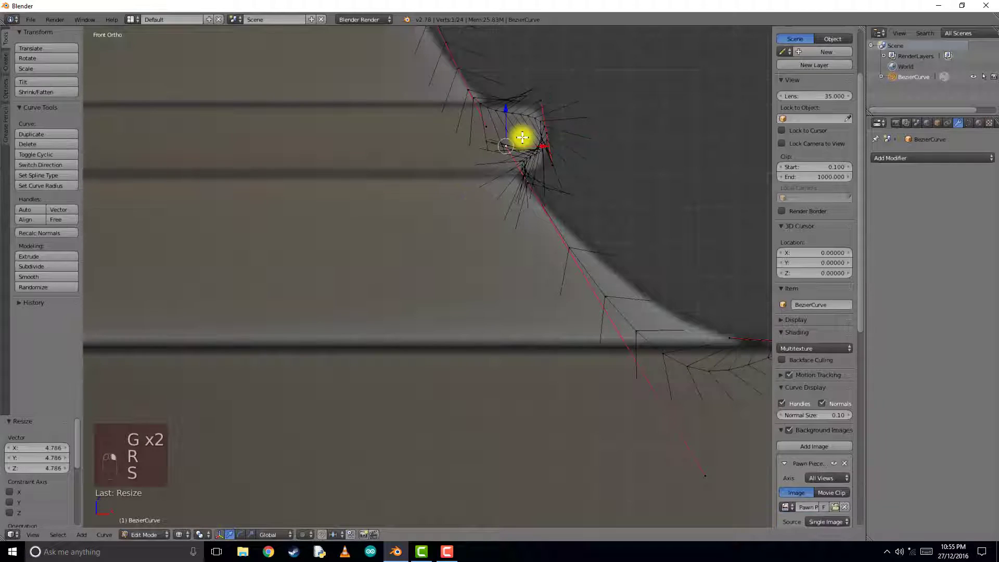
key(v)
click(504, 136)
key(g)
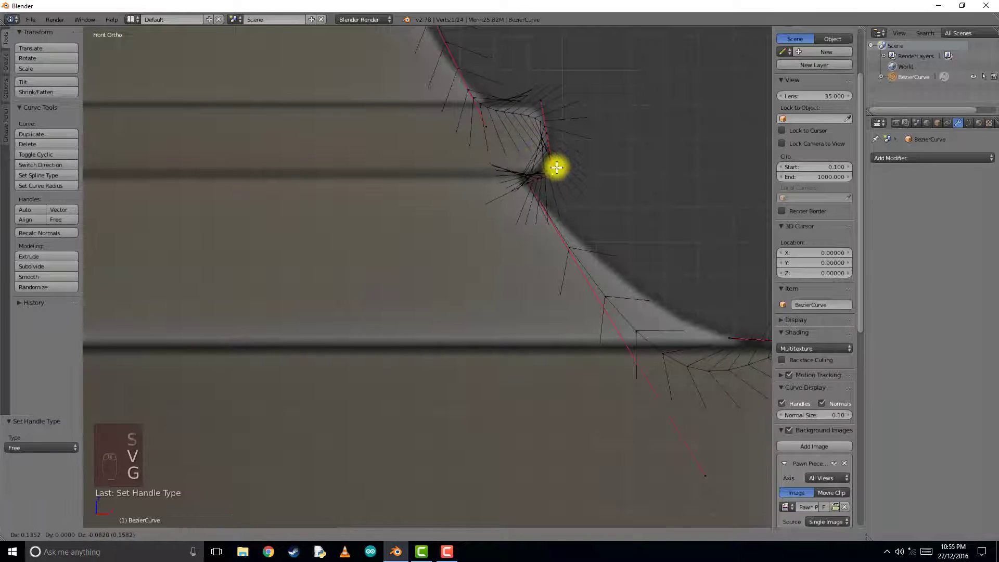
click(555, 167)
Step: Move the lower ring point -0.017 in X and 0.021 in Z, and lower its inner handle slightly to round the corner
right_click(524, 189)
key(g)
click(517, 180)
right_click(538, 168)
key(g)
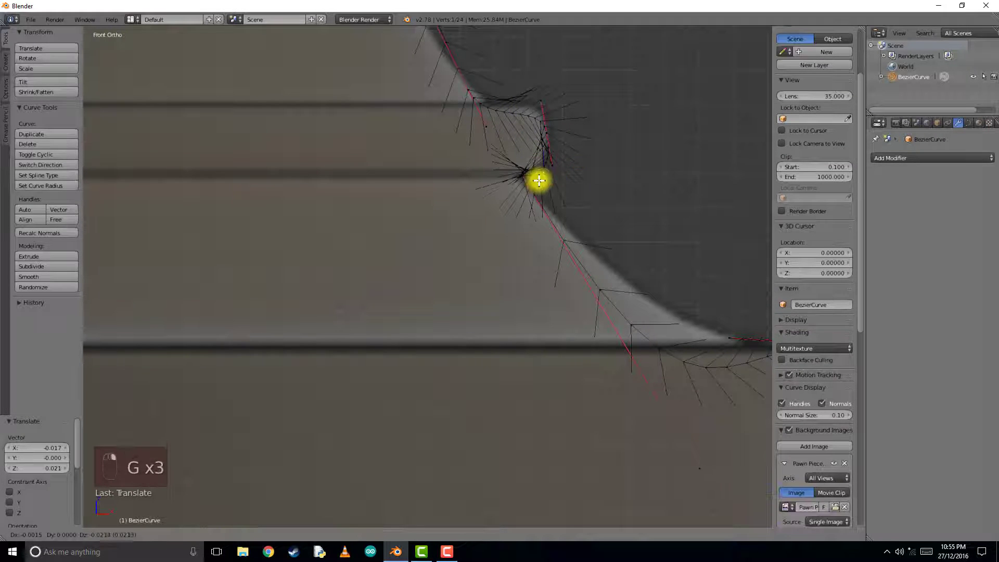
click(538, 180)
Step: Move the upper ring point 0.043 in X and -0.041 in Z, then set its lower handle to Free and lay it along the ring's top edge
right_click(468, 89)
key(g)
click(483, 104)
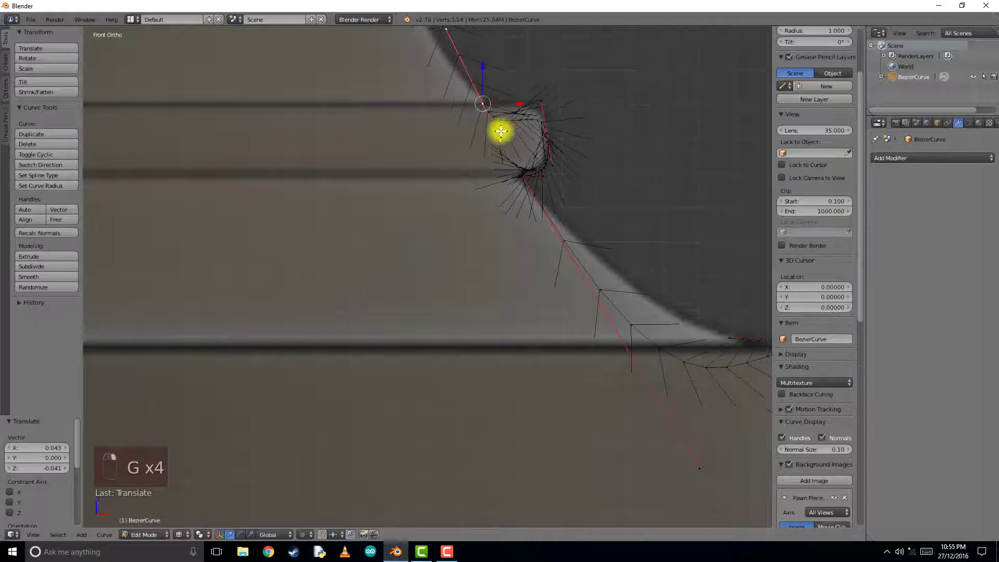
right_click(501, 138)
key(v)
click(502, 139)
key(g)
click(527, 103)
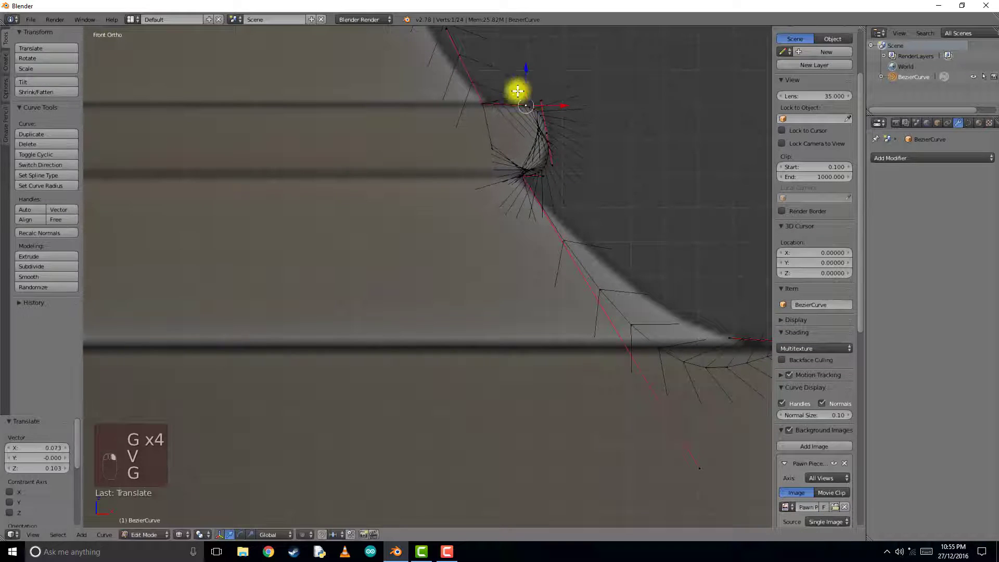
Step: Move the upper ring point's upper handle -0.057 in X and scale the waist point's lower handle by 1.869 to follow the body's outline
shift+middle_drag(517, 92, 556, 189)
scroll(521, 156, up, 1)
right_click(501, 91)
key(g)
click(474, 90)
scroll(480, 128, down, 3)
shift+middle_drag(473, 133, 495, 365)
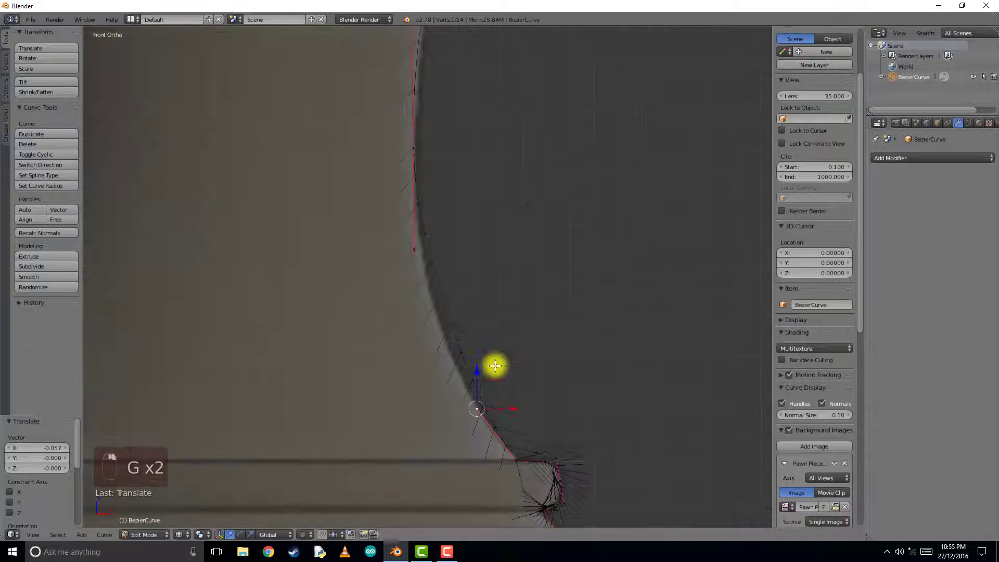
right_click(415, 255)
key(s)
click(415, 356)
shift+middle_drag(414, 245, 419, 507)
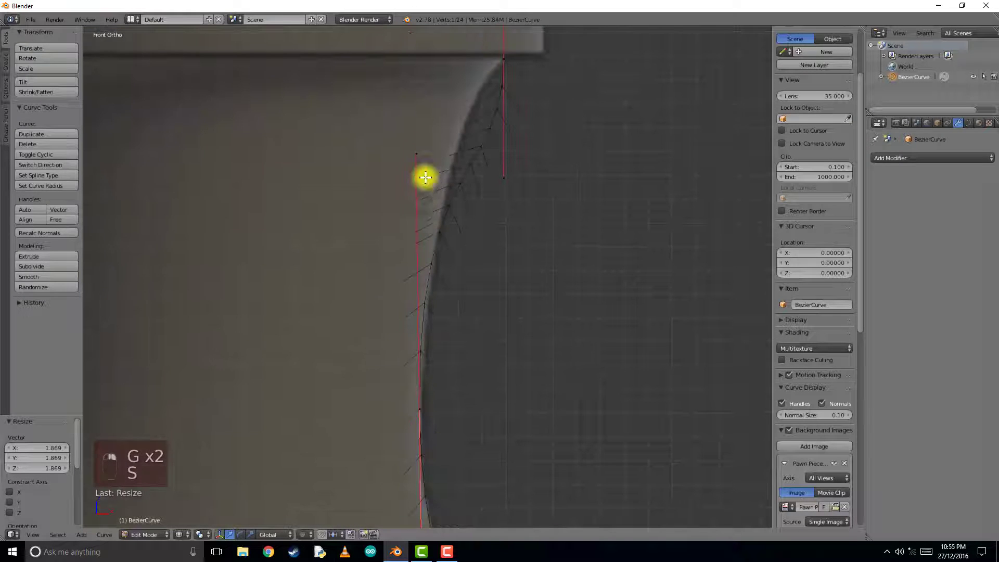
Step: Extrude the curve's end point beneath the collar to the collar's upper outer corner
right_click(418, 159)
shift+middle_drag(519, 88, 430, 332)
scroll(414, 317, down, 3)
key(e)
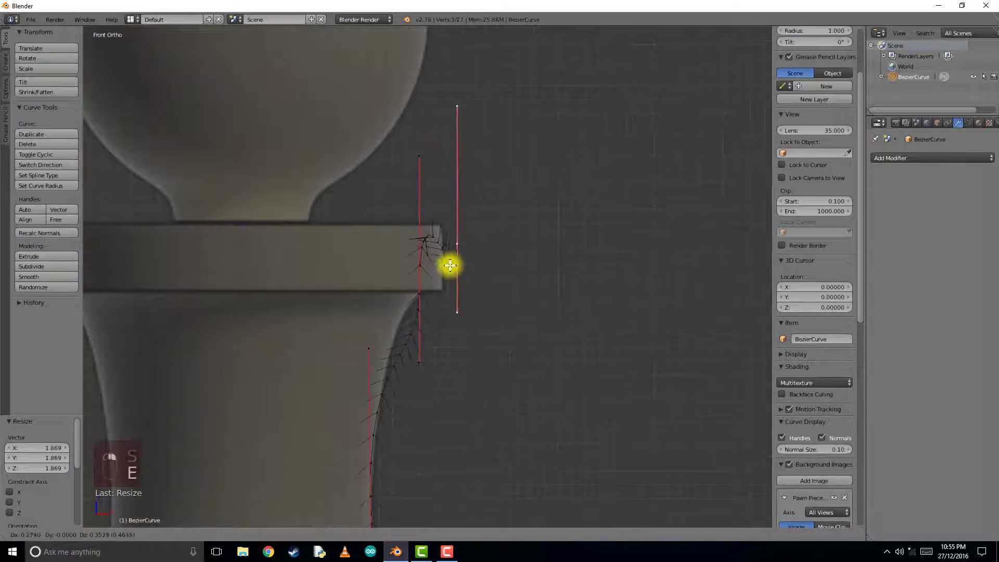
click(441, 240)
Step: Subdivide between the two collar points, move the new point 0.072 in X and -0.469 in Z to the lower outer corner, and rotate its handles
shift+right_click(420, 283)
key(w)
click(434, 292)
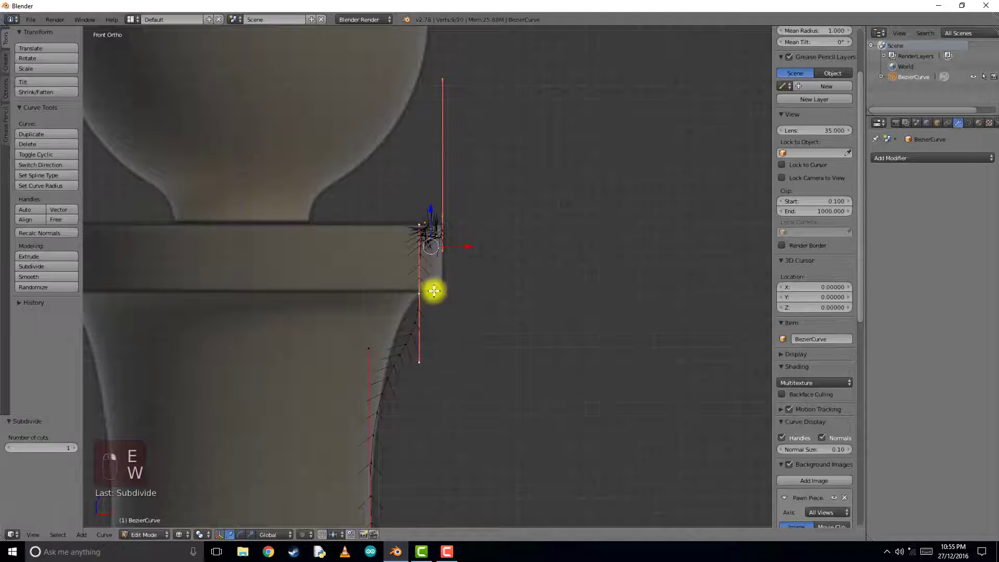
right_click(431, 227)
key(g)
click(439, 299)
key(r)
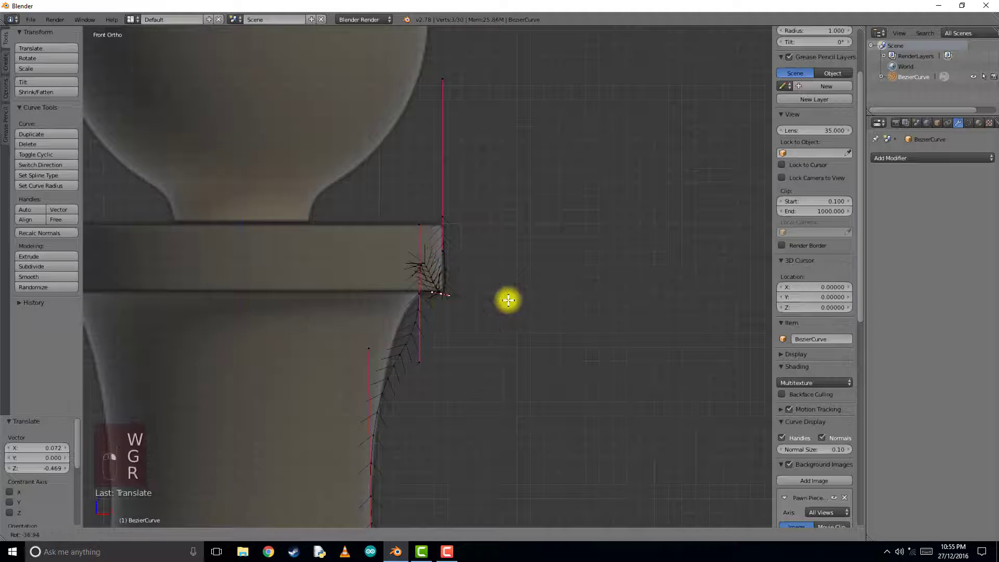
click(507, 298)
Step: Set the upper handle of the point beneath the collar to Free, shorten it and move it 0.136 in X and -0.11 in Z along the underside
key(v)
click(419, 235)
key(s)
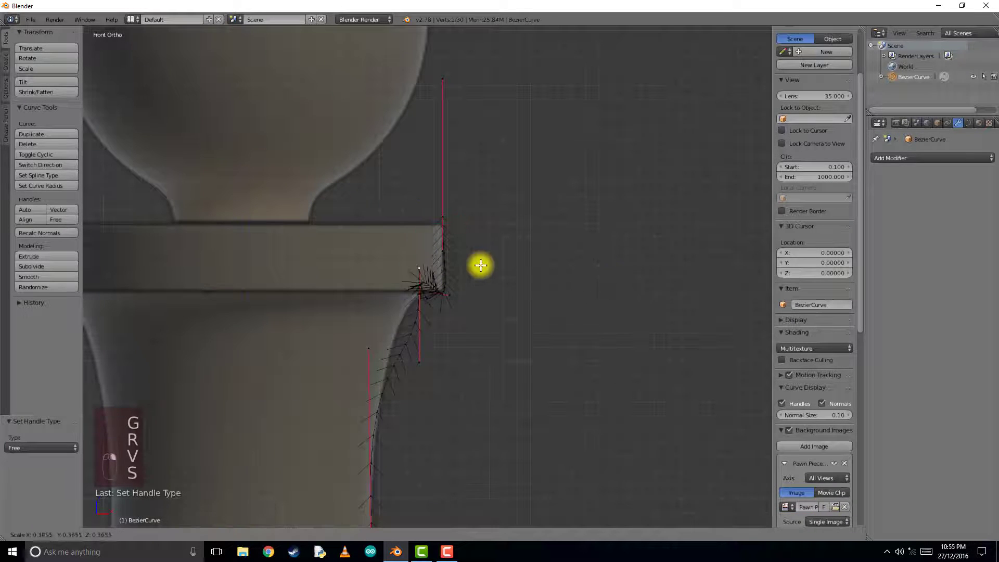
click(462, 267)
key(g)
click(482, 285)
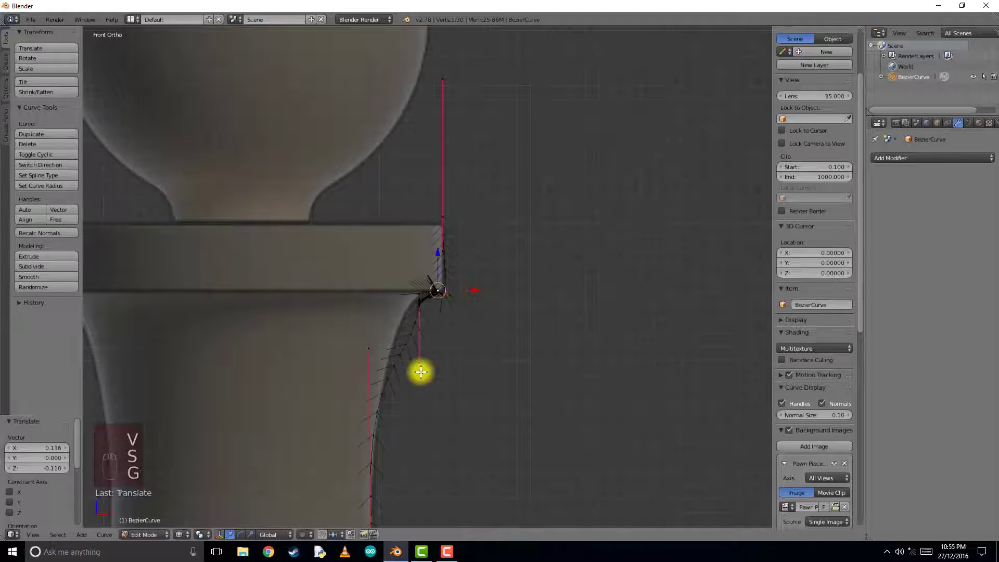
Step: Angle the lower handle of the point beneath the collar along the body's flare and scale the waist point's upper handle by 0.624
key(g)
click(369, 360)
click(342, 384)
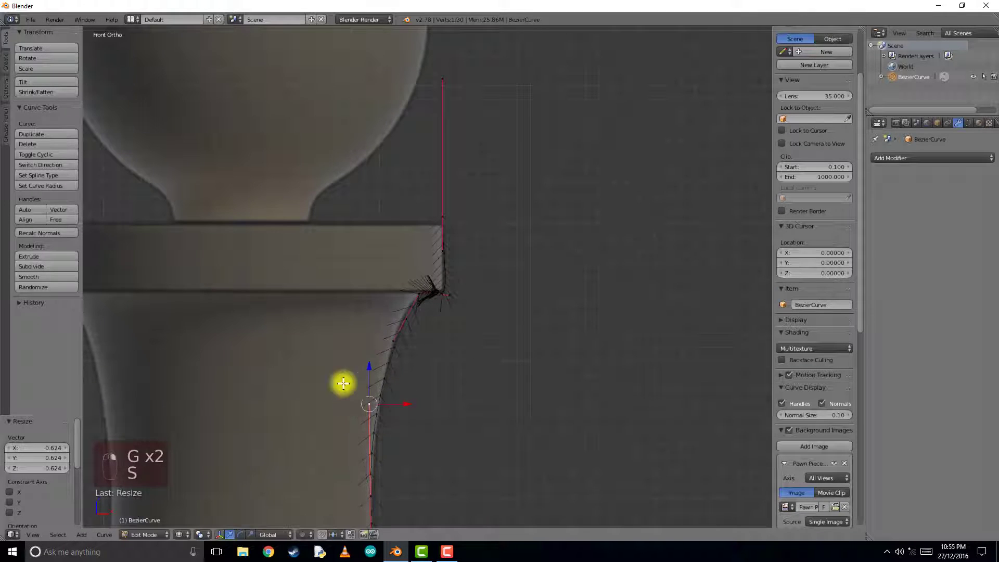
Step: Extrude the curve from the collar's upper outer corner to the neck base, through two points on the ball's side, to the ball's top
shift+middle_drag(408, 177, 463, 339)
right_click(509, 382)
key(e)
click(375, 391)
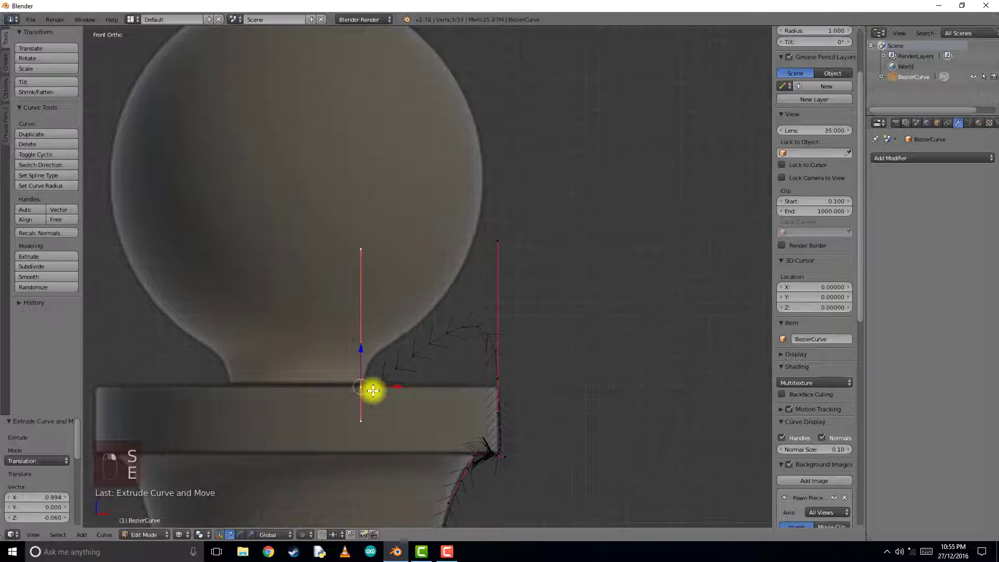
key(e)
click(484, 271)
key(e)
click(461, 88)
shift+middle_drag(479, 213, 505, 401)
key(e)
click(300, 171)
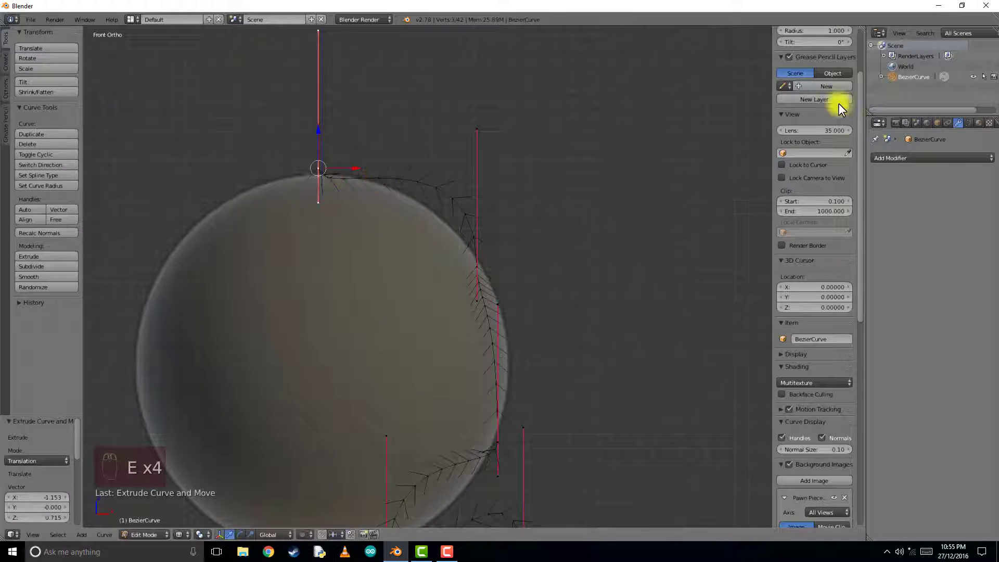
Step: Set the ball's top point to X 0 and rotate its handles until they lie horizontal
scroll(832, 98, up, 4)
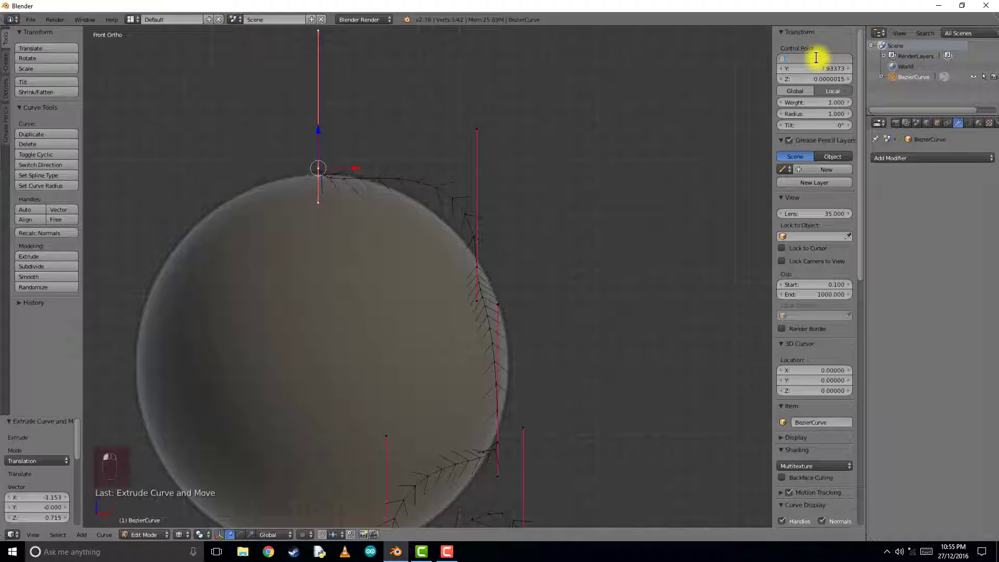
key(r)
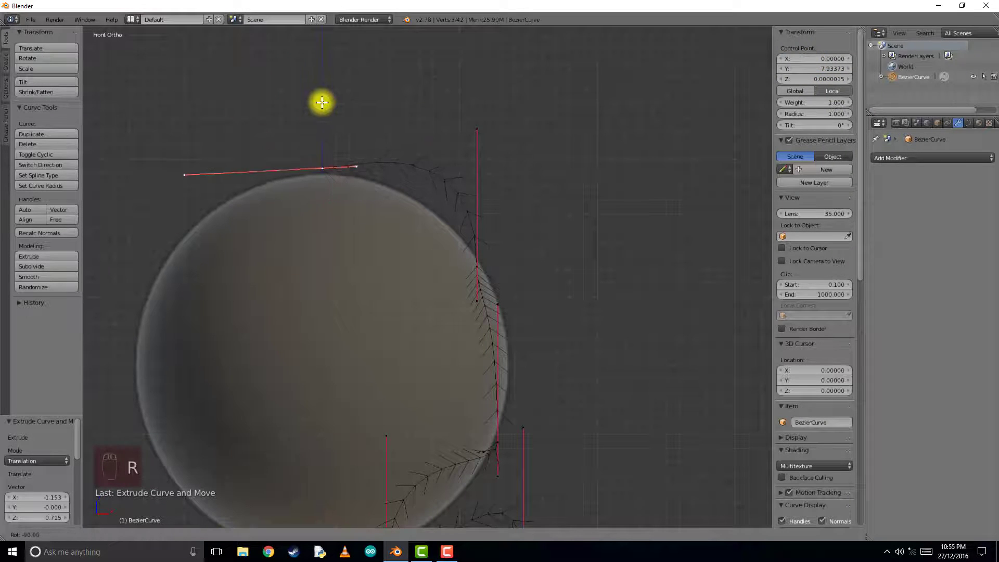
click(326, 101)
key(r)
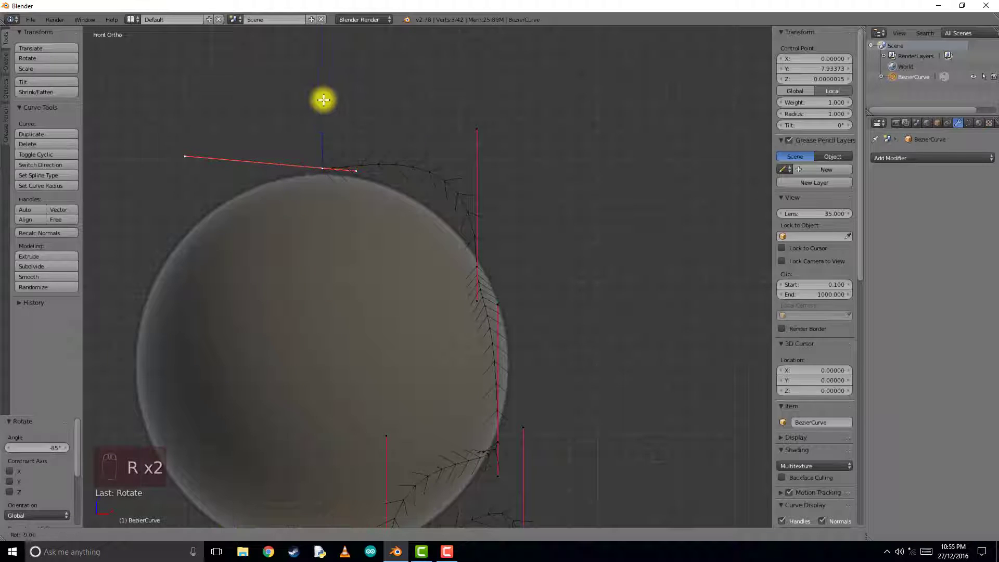
click(319, 97)
Step: Move the ball's top point -0.034 along Z onto the ball's outline
key(g)
key(g)
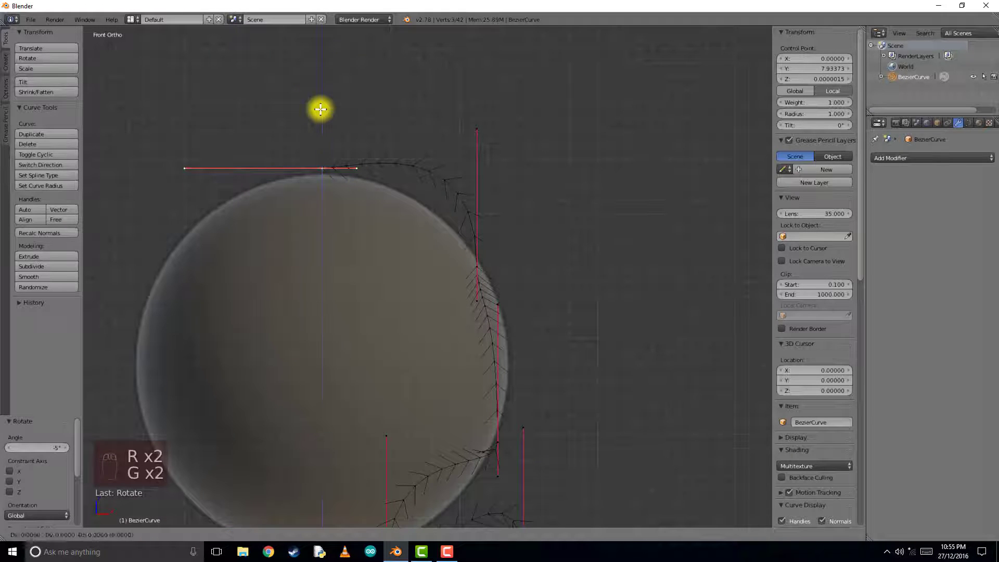
click(325, 117)
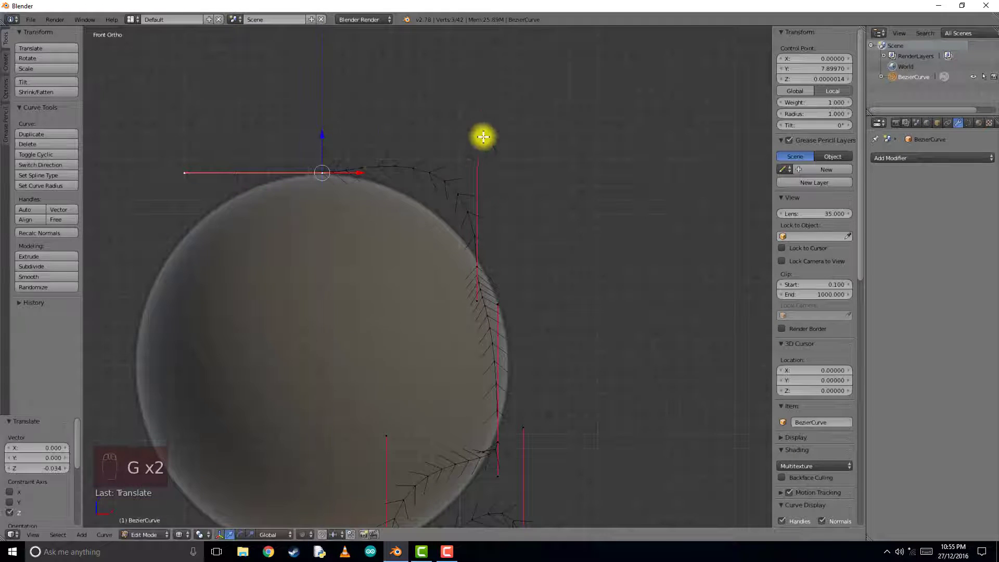
Step: Move the ball's upper side point -0.159 in X and 0.287 in Z, then rotate its handles along the outline and shorten them
key(g)
click(499, 240)
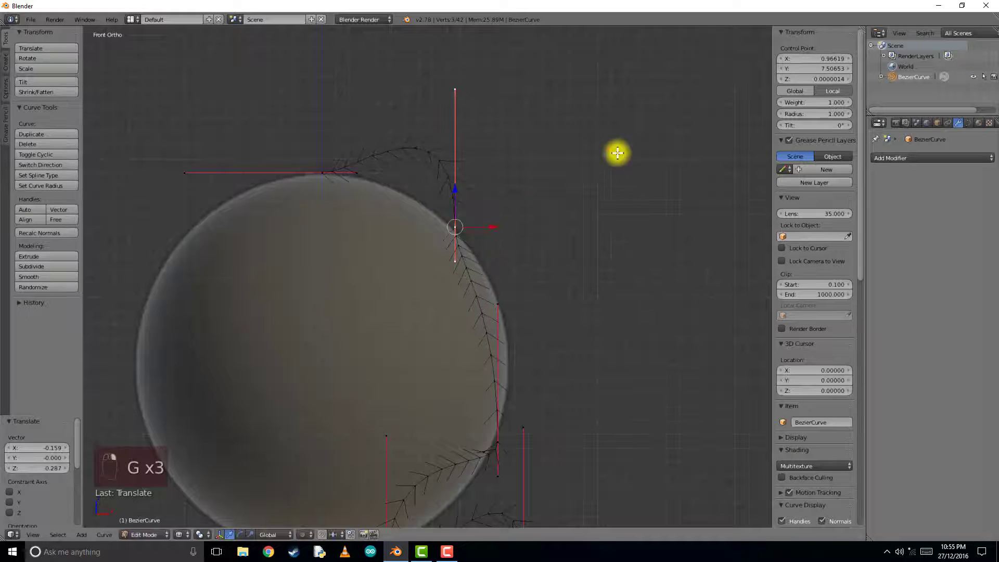
key(r)
click(490, 89)
key(s)
click(428, 192)
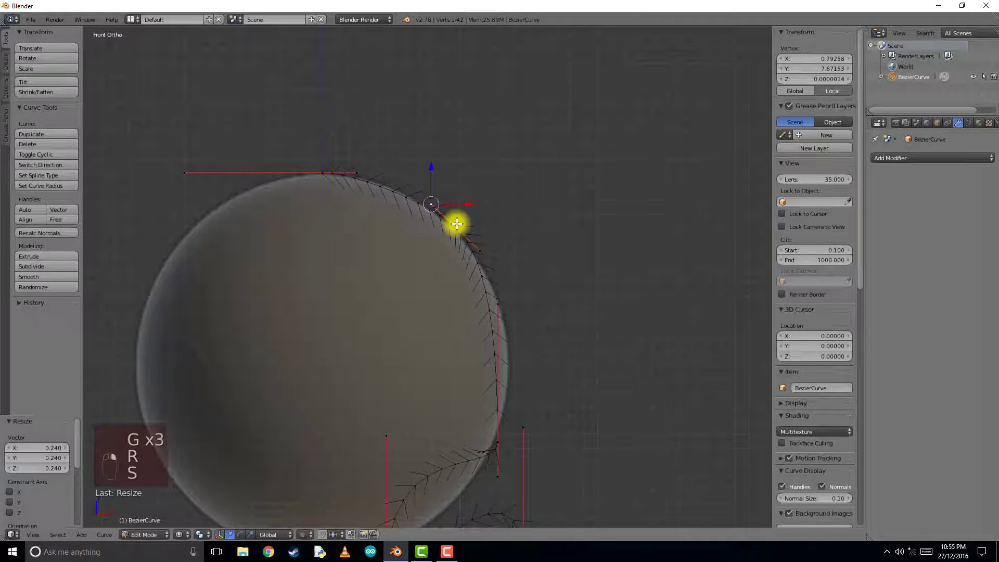
Step: Shift the ball's upper side point onto the outline at about X 0.909, Y 7.552 and scale its handles by 1.303
right_click(455, 224)
key(g)
click(484, 218)
key(s)
click(529, 236)
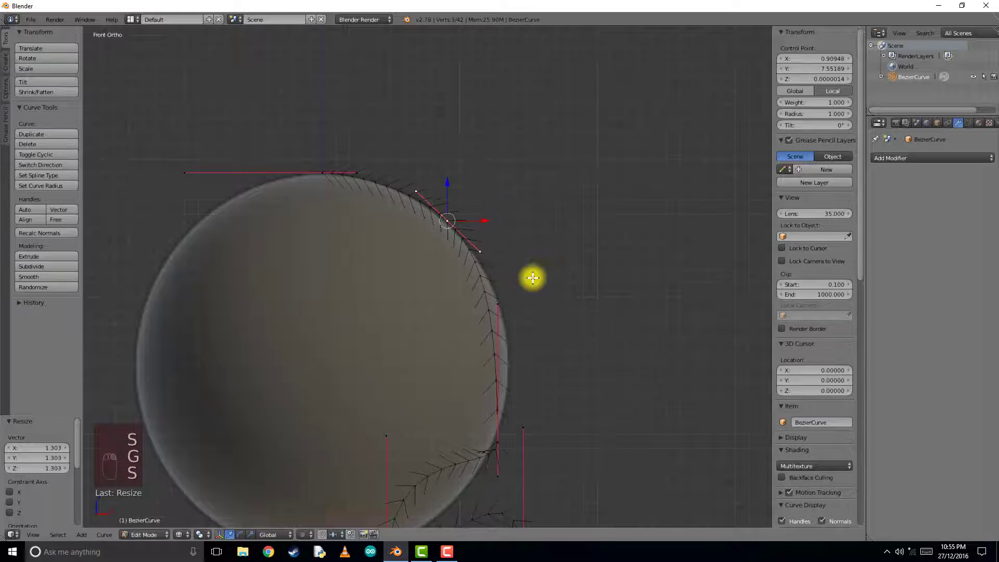
Step: Move the ball's lower side point to the ball's widest edge and scale its lower handle by 2.672
shift+middle_drag(539, 297, 538, 221)
right_click(494, 359)
right_click(495, 369)
key(g)
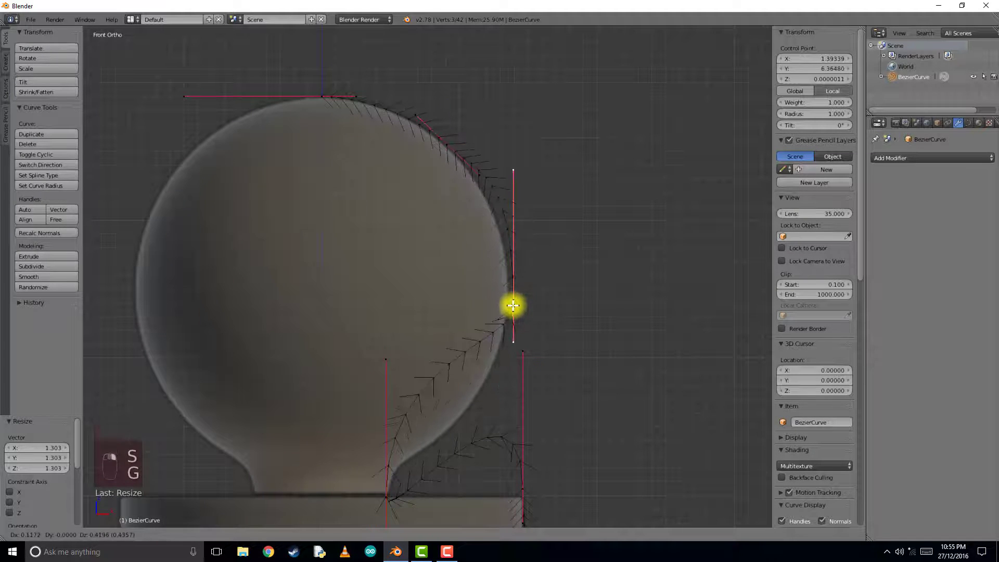
click(509, 312)
right_click(508, 356)
key(s)
click(501, 428)
shift+middle_drag(501, 428, 505, 309)
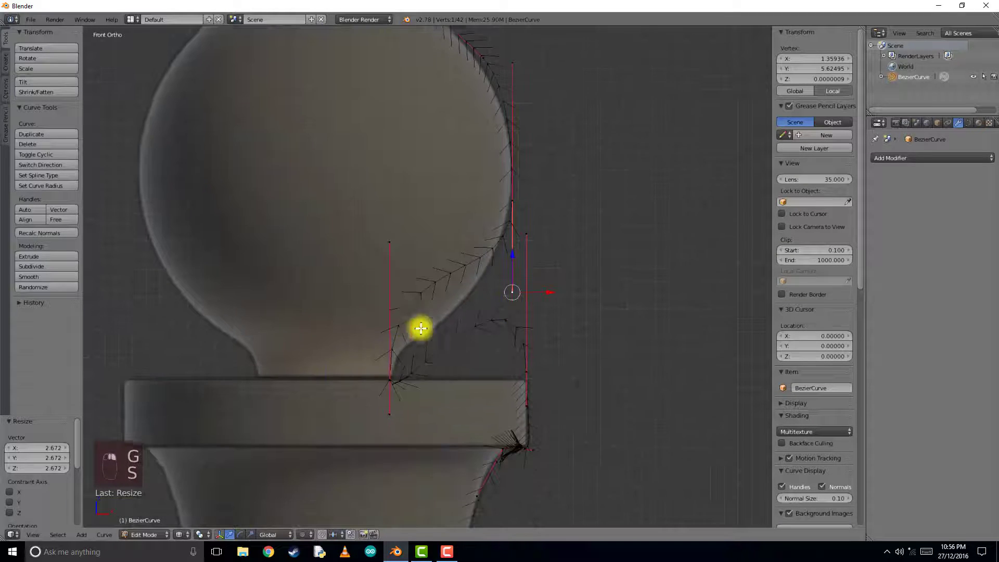
Step: Subdivide between the neck base and the ball's widest point, and move the new point onto the ball's lower outline
right_click(390, 377)
shift+right_click(511, 193)
key(w)
click(512, 196)
right_click(452, 274)
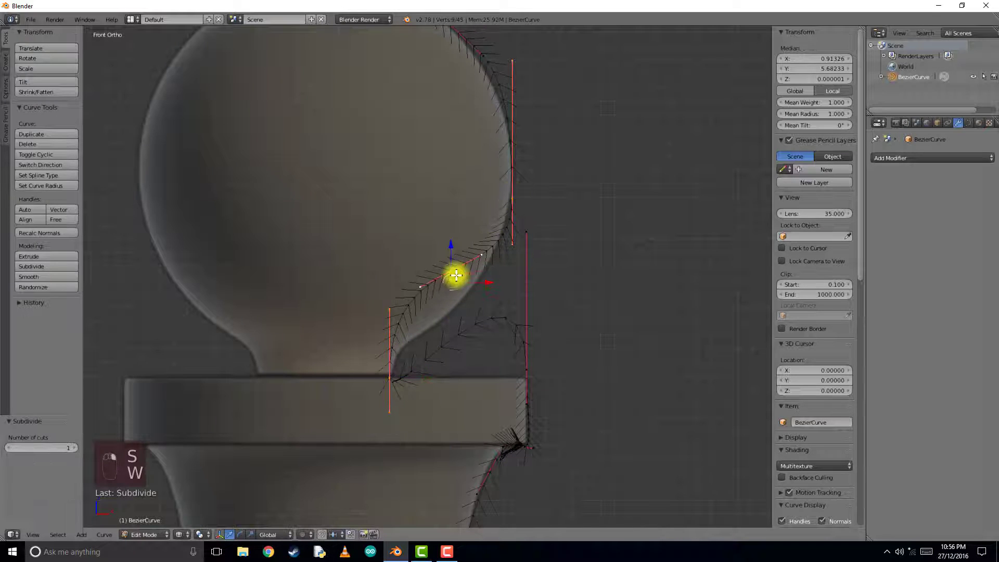
key(g)
click(479, 323)
Step: Rotate the new point's handles along the ball's lower outline and scale the neck base point's upper handle by 0.504
key(r)
click(500, 295)
key(r)
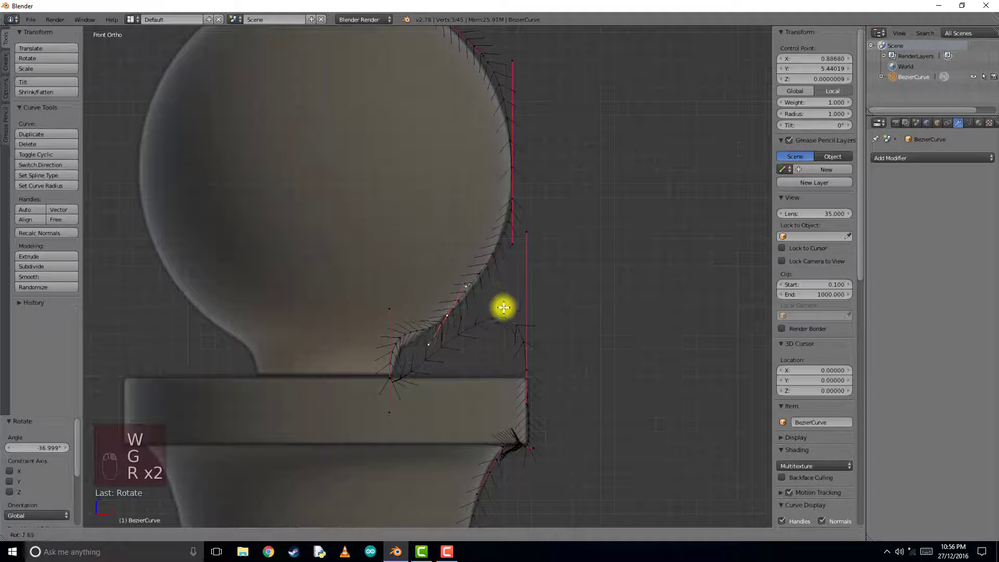
click(504, 315)
right_click(393, 309)
key(s)
click(394, 338)
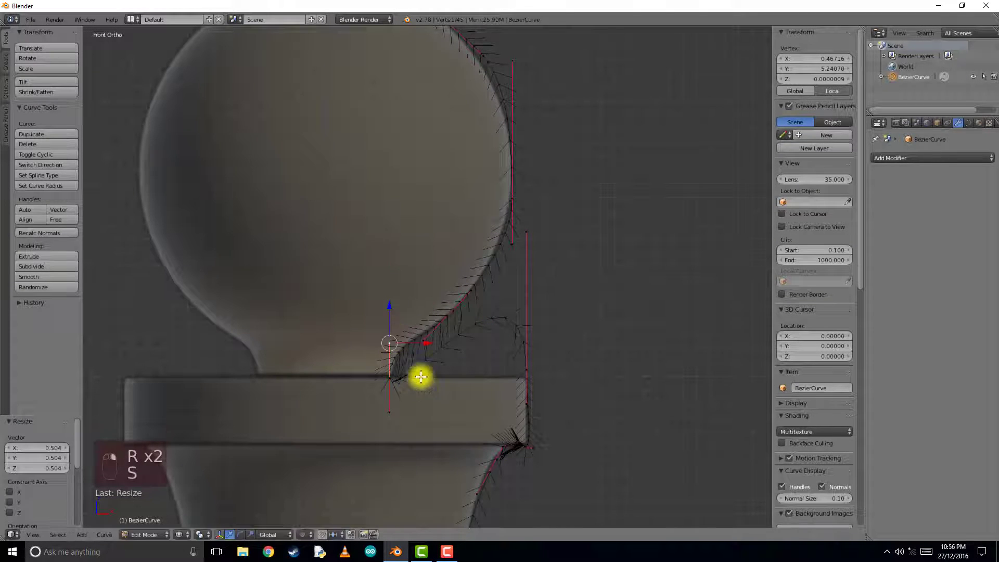
Step: Move the collar's upper outer point 0.004 in X and -0.079 in Z, then set its upper handle to Free and lay it along the collar's top edge
shift+middle_drag(421, 377, 418, 299)
right_click(525, 295)
key(g)
click(536, 172)
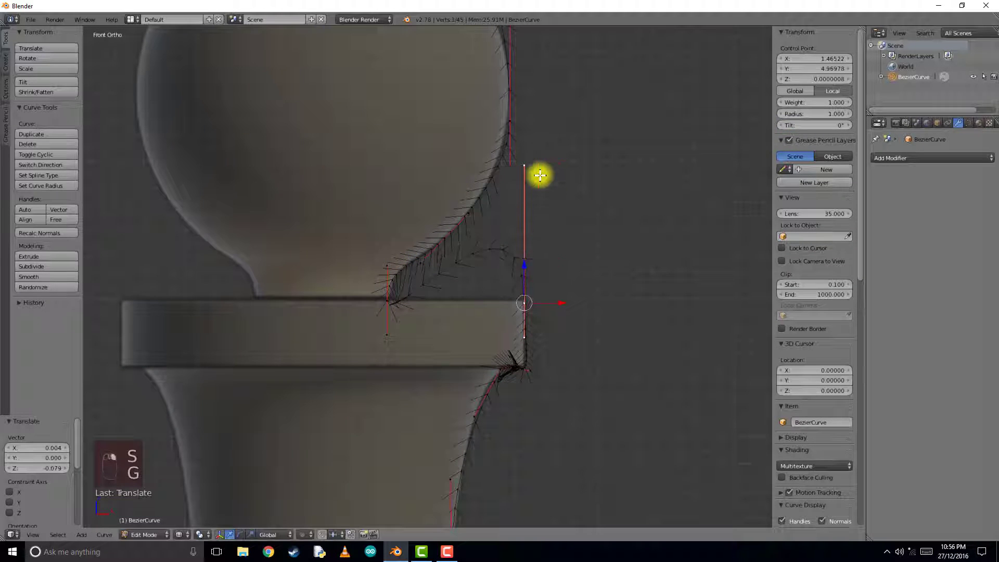
key(v)
click(538, 174)
key(g)
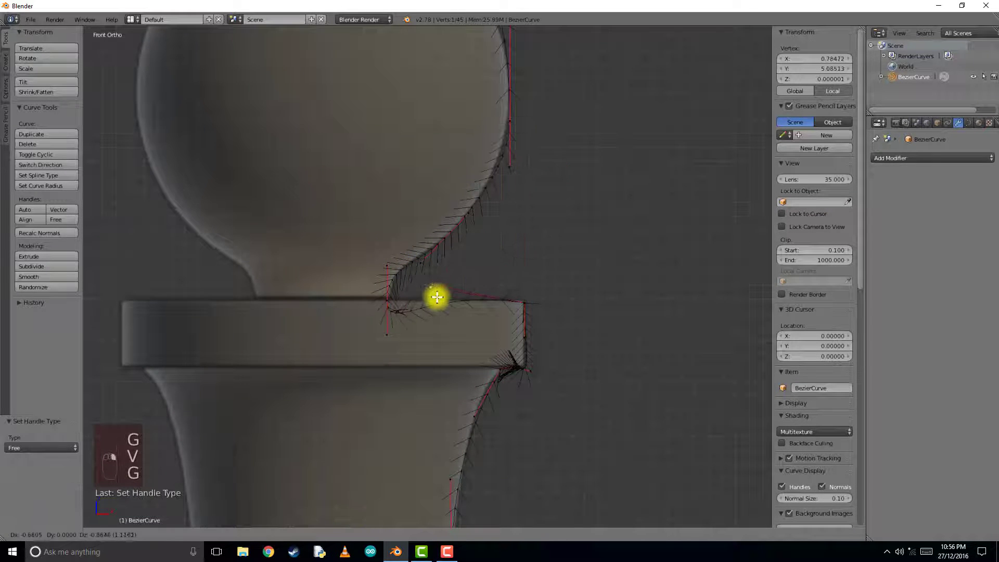
click(388, 327)
Step: Set the neck base point's lower handle to Free and move it 0.522 in X and 0.261 in Z along the collar's top edge
key(g)
key(v)
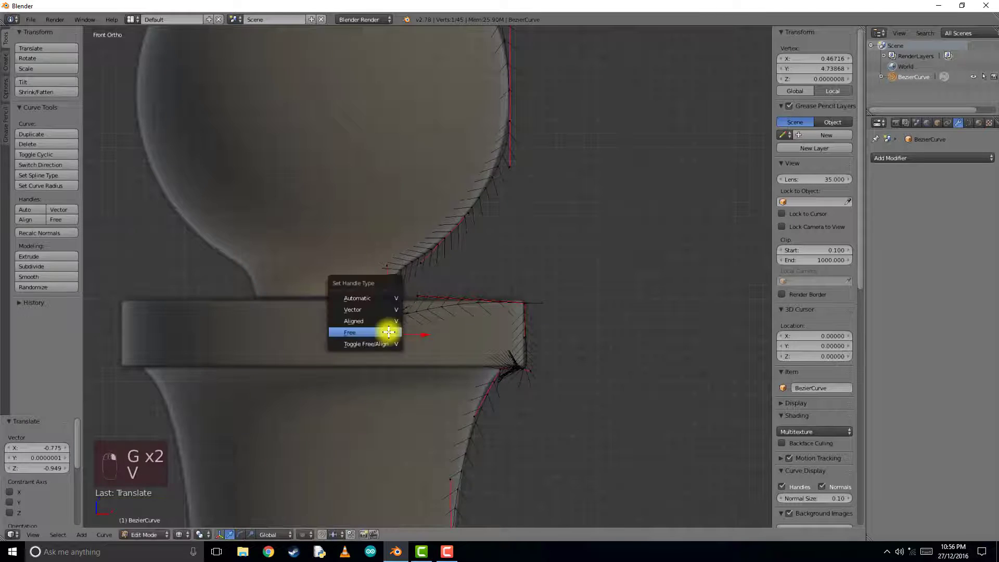
click(391, 333)
key(g)
click(466, 300)
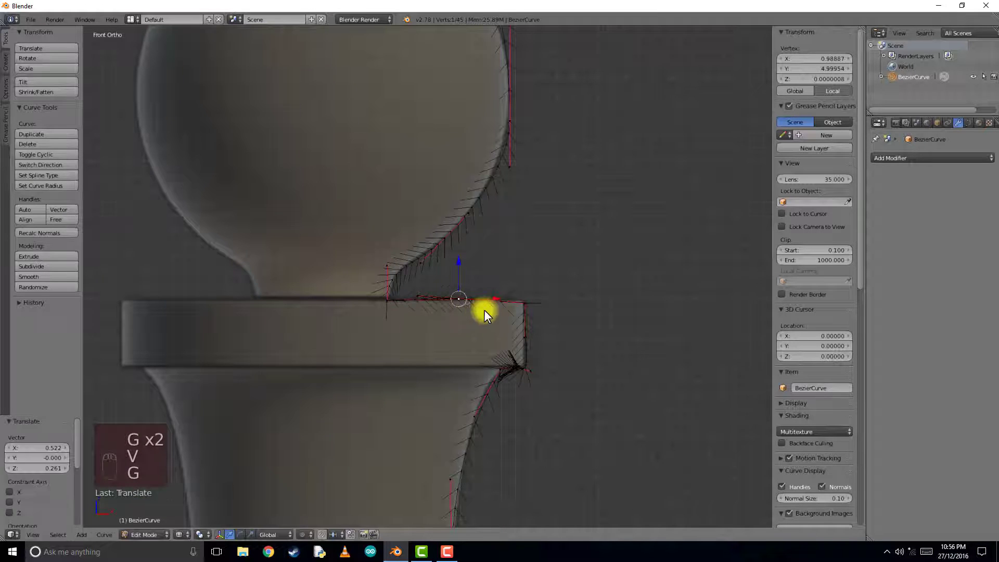
Step: Set the outer handle of the base's bottom corner to Free and move it -0.996 in X and 0.642 in Z to straighten the base's side
key(Tab)
scroll(492, 301, down, 4)
scroll(501, 251, up, 1)
shift+middle_drag(493, 300, 500, 266)
scroll(500, 252, down, 3)
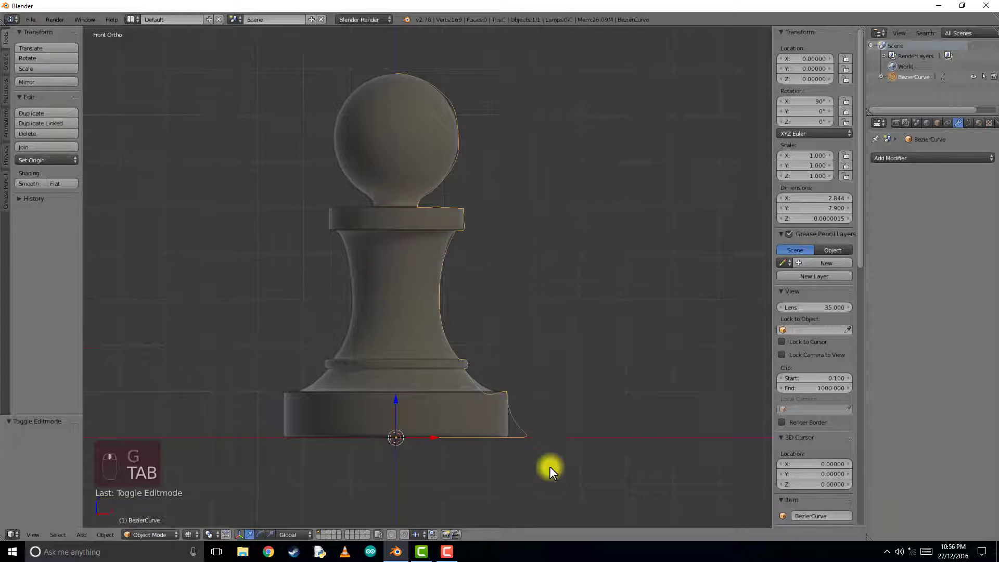
key(Tab)
scroll(548, 468, up, 4)
key(v)
click(697, 431)
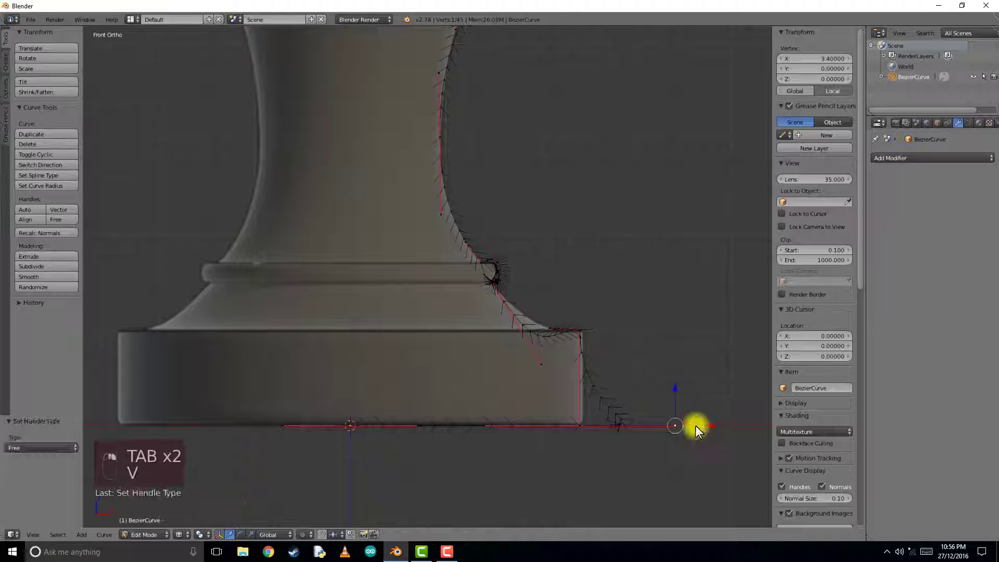
key(g)
click(540, 334)
Step: Shorten the lower ring point's lower handle to follow the flare above the base, and check the curve in Object Mode
right_click(541, 363)
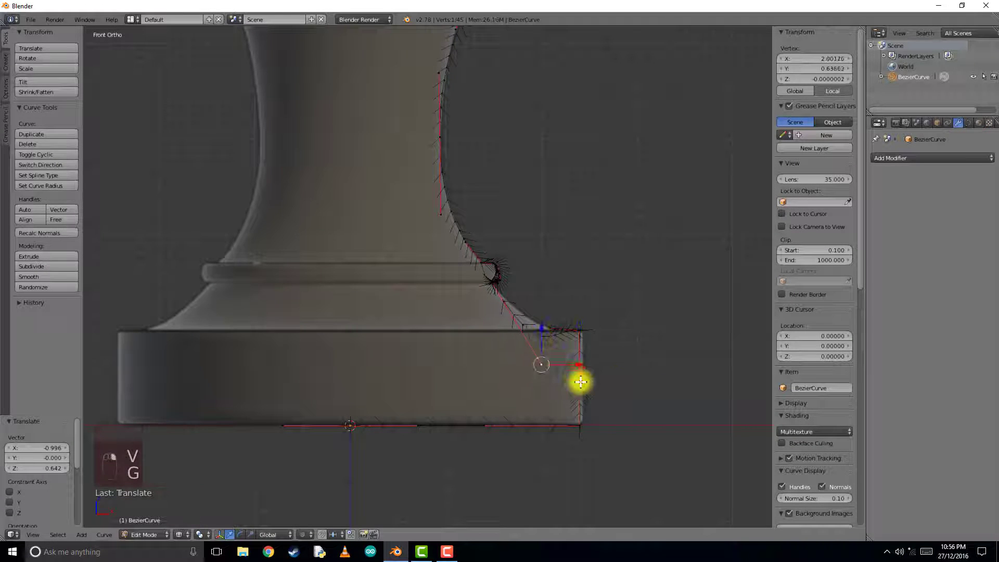
key(s)
click(536, 330)
key(Tab)
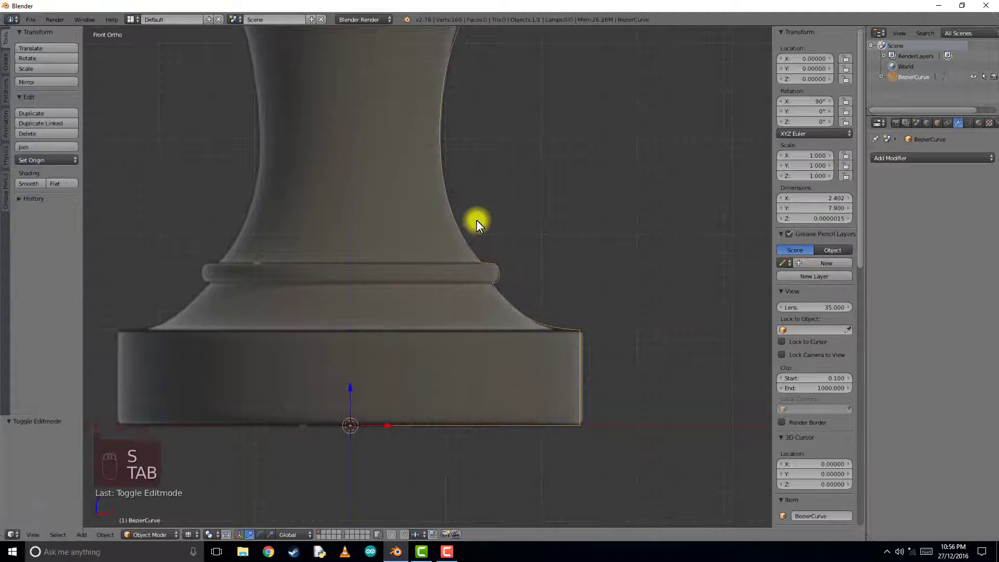
key(Tab)
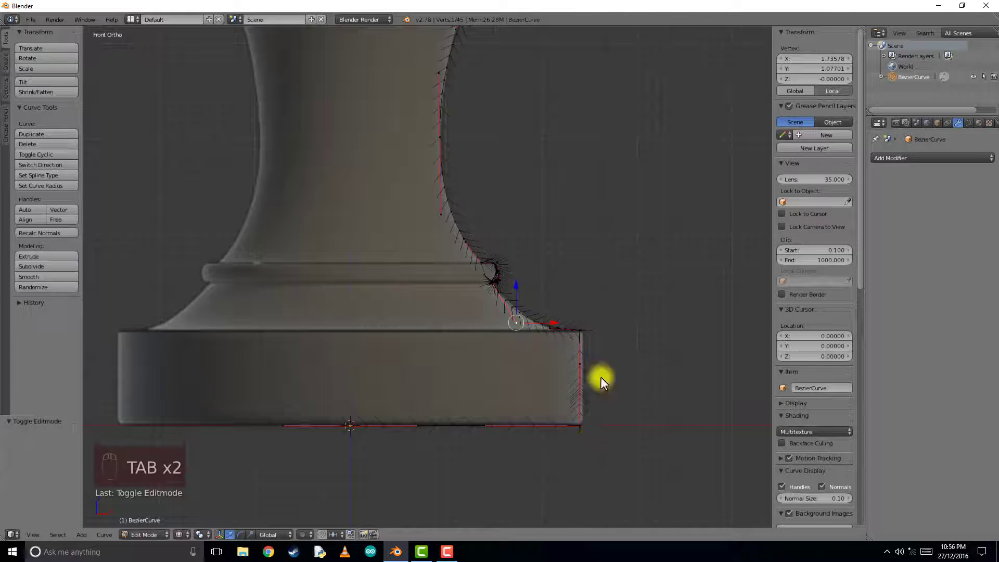
Step: Lower the curve's preview resolution to 1 to compare the shape, and set it to 15
key(Tab)
click(967, 123)
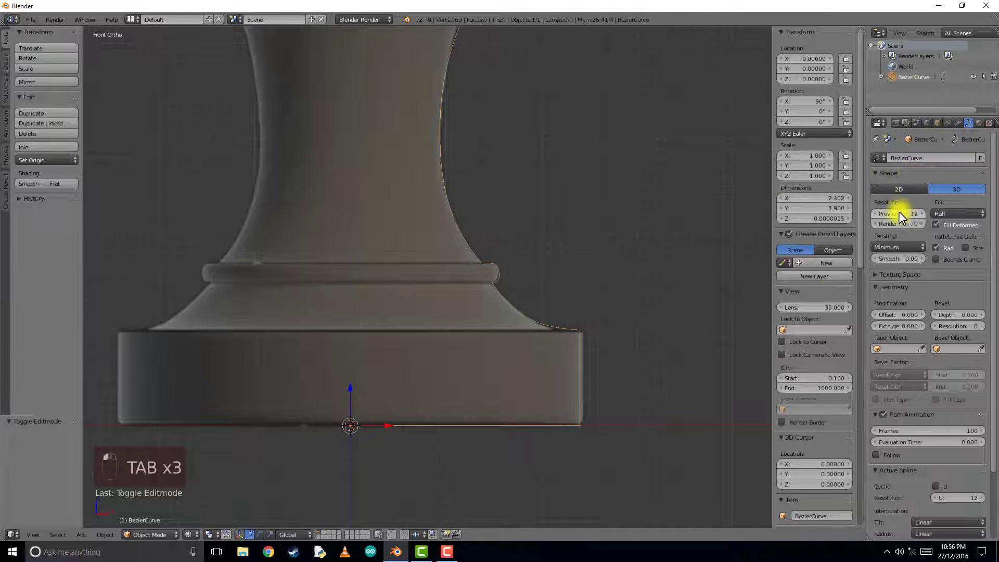
mouse_move(879, 214)
mouse_down()
mouse_move(863, 213)
mouse_move(875, 213)
mouse_up()
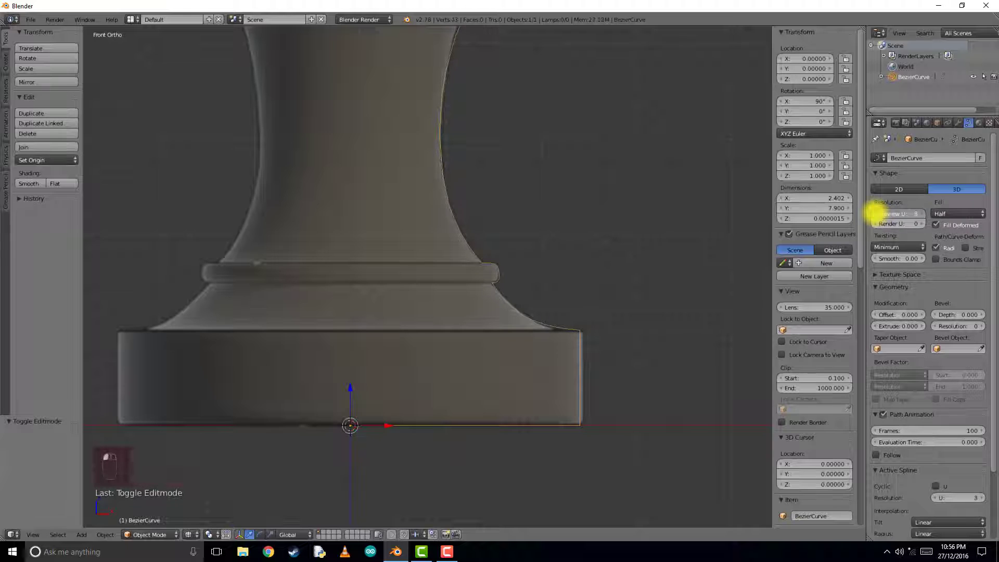
click(875, 213)
click(875, 213)
shift+middle_drag(528, 117, 510, 321)
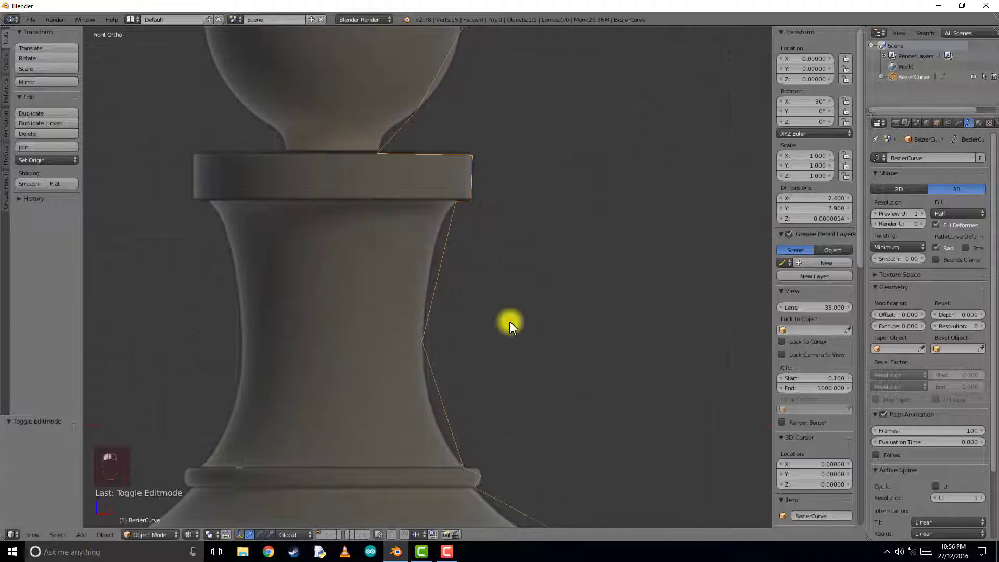
click(917, 213)
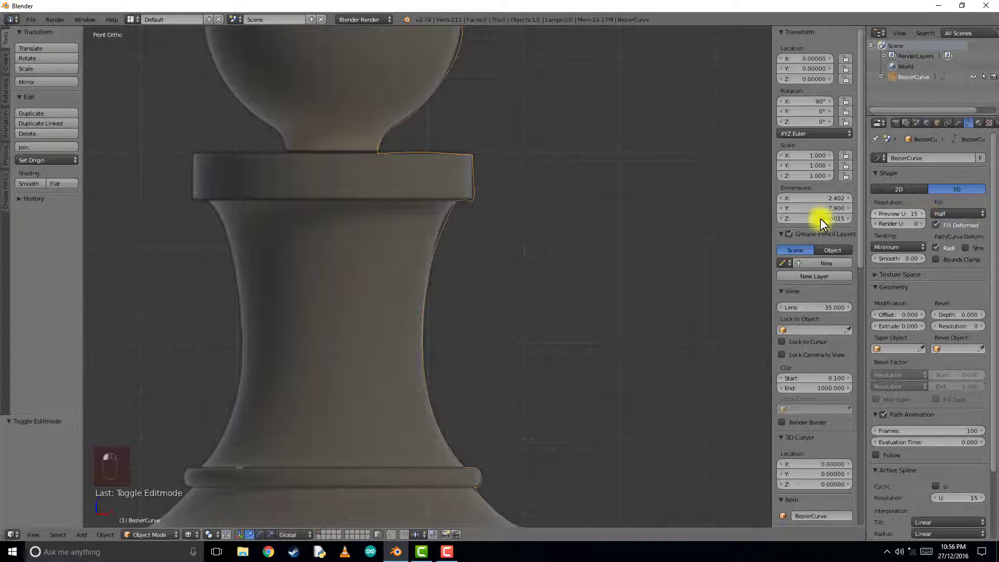
Step: Rotate the collar's lower outer corner point by -9.896° and move it onto the corner in the reference
shift+middle_drag(523, 196, 525, 232)
scroll(529, 234, up, 10)
key(Tab)
shift+middle_drag(669, 92, 519, 330)
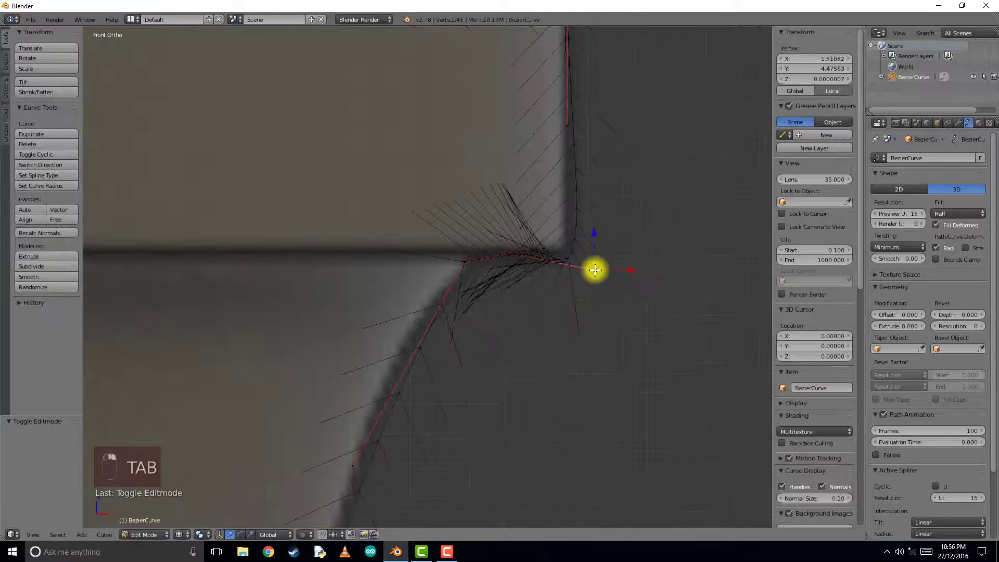
key(r)
click(631, 284)
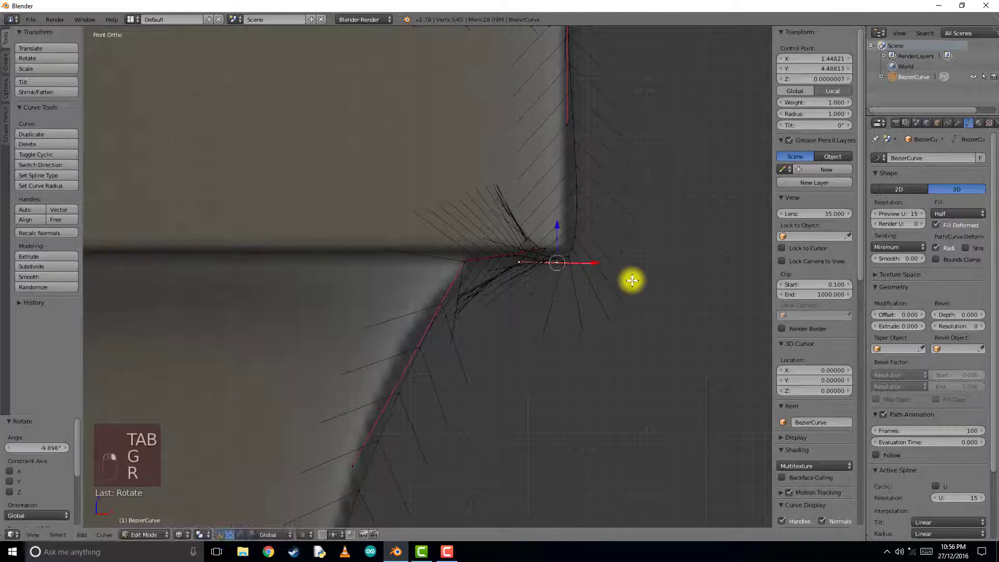
key(g)
click(635, 272)
Step: Set the upper handle of the collar's lower outer corner to Free and align it with the collar's side
key(v)
click(609, 252)
key(g)
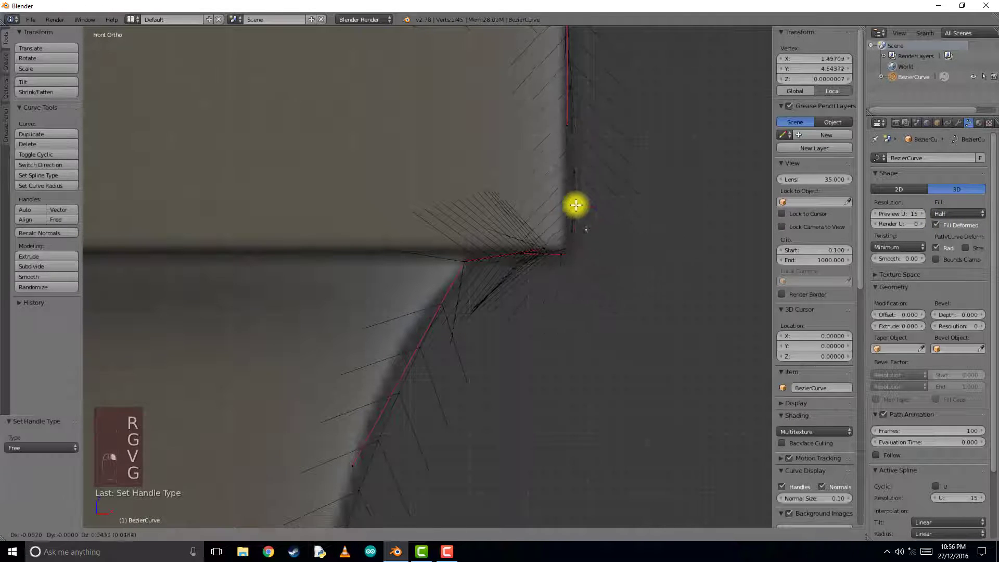
click(562, 174)
Step: Move the neck base point's outer handle 0.016 in X and -0.025 in Z along the collar's top edge
key(Tab)
scroll(483, 224, down, 7)
shift+middle_drag(429, 308, 571, 279)
key(Tab)
key(g)
click(490, 162)
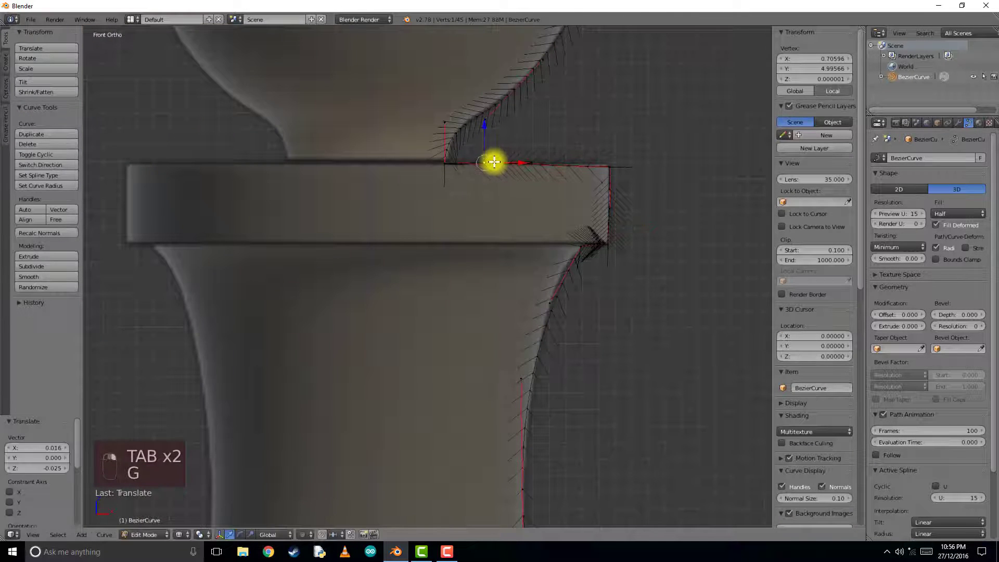
Step: Convert the profile curve to a mesh and check its vertices in Edit Mode
key(Tab)
scroll(544, 226, down, 4)
key(Tab)
key(Tab)
key(Tab)
key(alt+c)
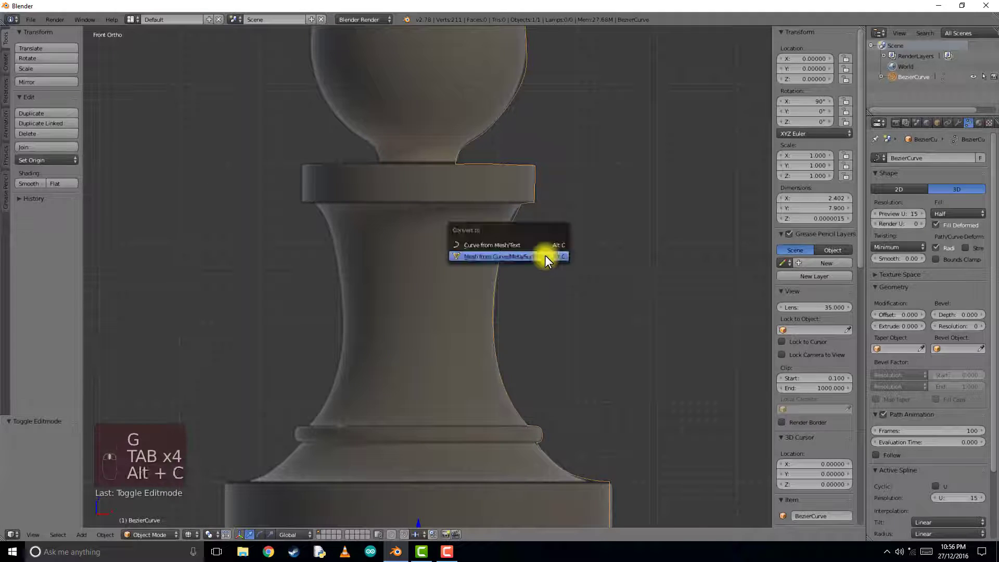
click(545, 256)
key(Tab)
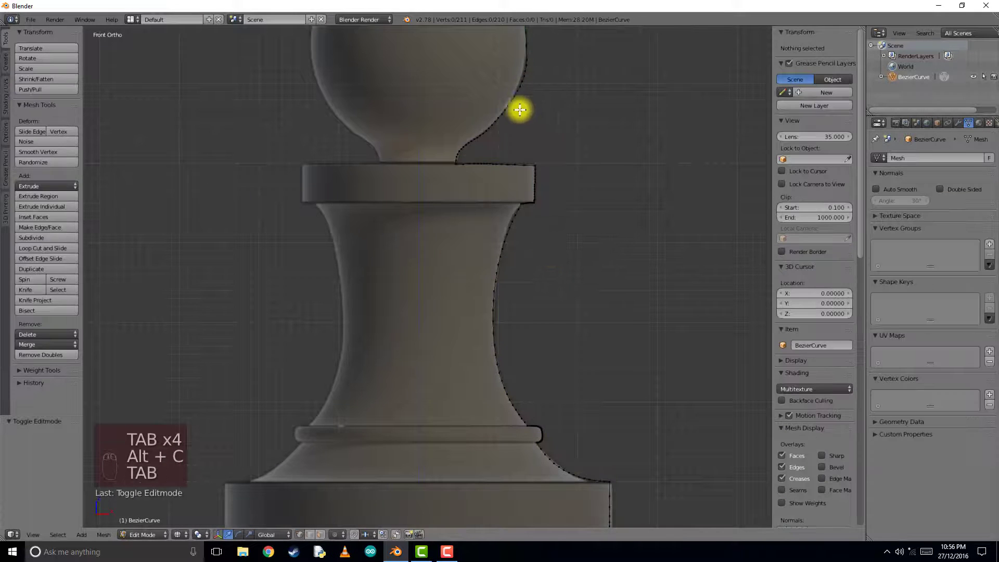
shift+scroll(520, 145, up, 5)
shift+scroll(515, 292, down, 5)
key(Tab)
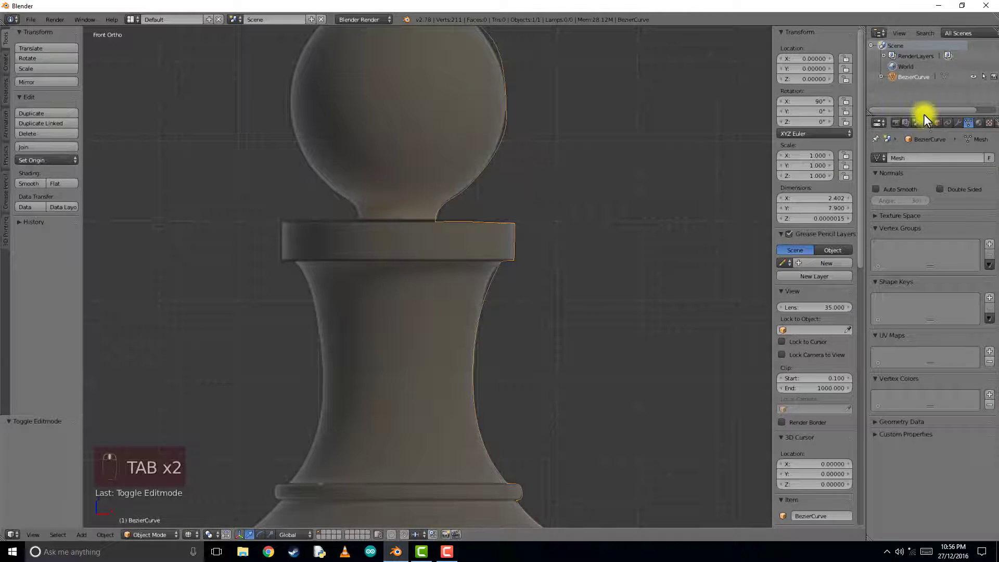
Step: Add a Screw modifier to the profile mesh and set its axis to Y
click(958, 123)
click(956, 158)
click(941, 157)
click(940, 158)
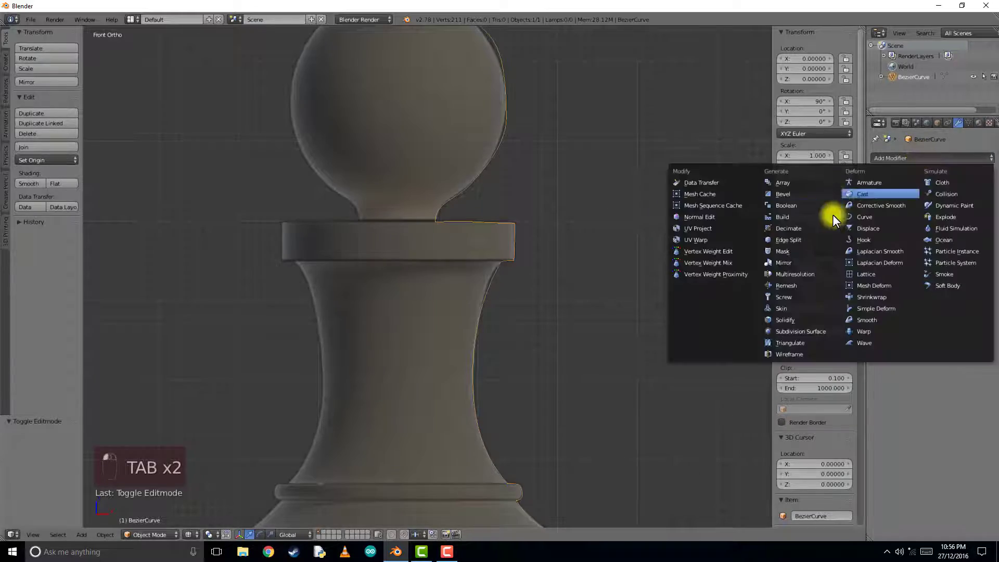
click(804, 298)
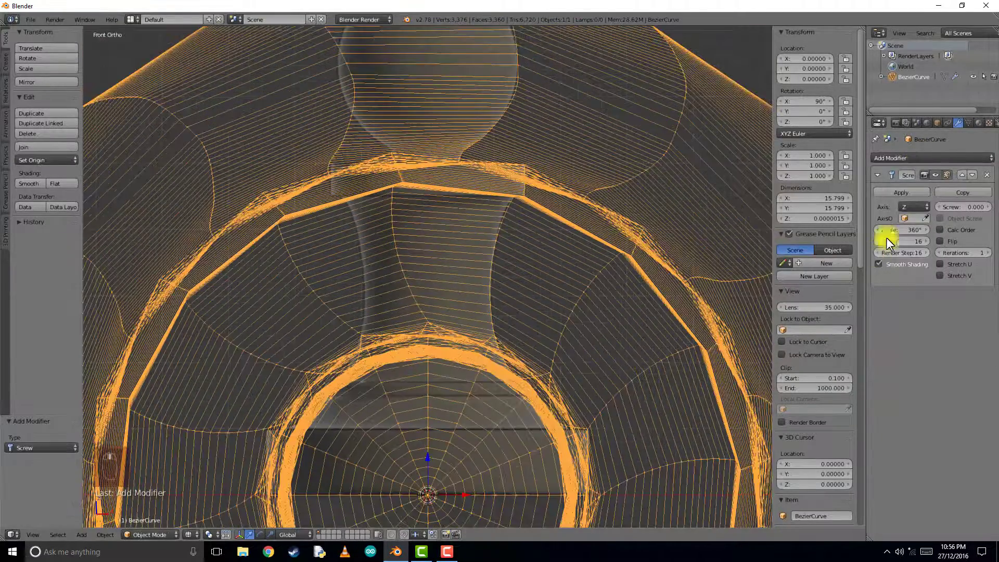
click(924, 206)
click(905, 183)
scroll(602, 215, down, 5)
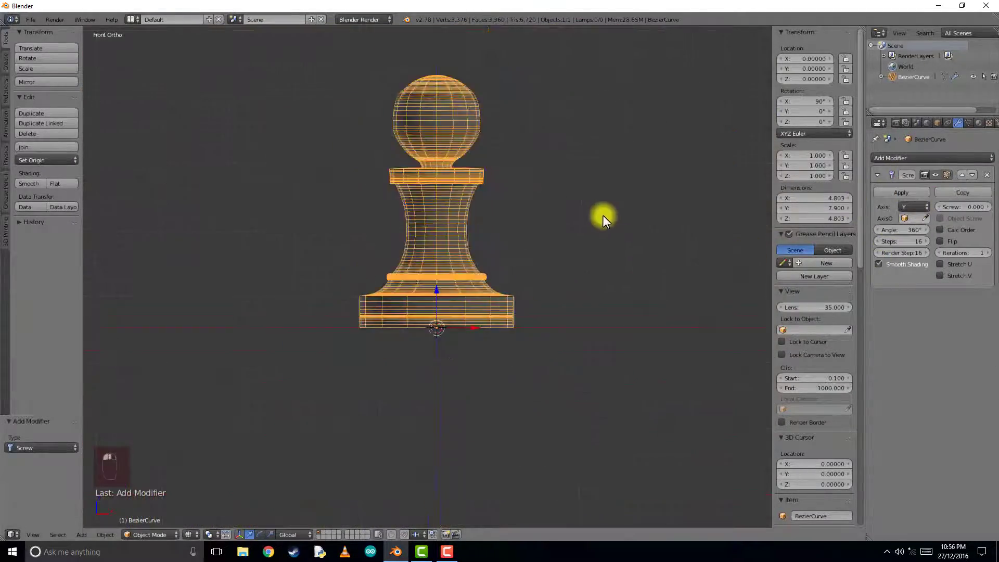
Step: Switch the viewport to solid shading and select all vertices of the profile mesh in Edit Mode
key(Tab)
key(z)
key(Tab)
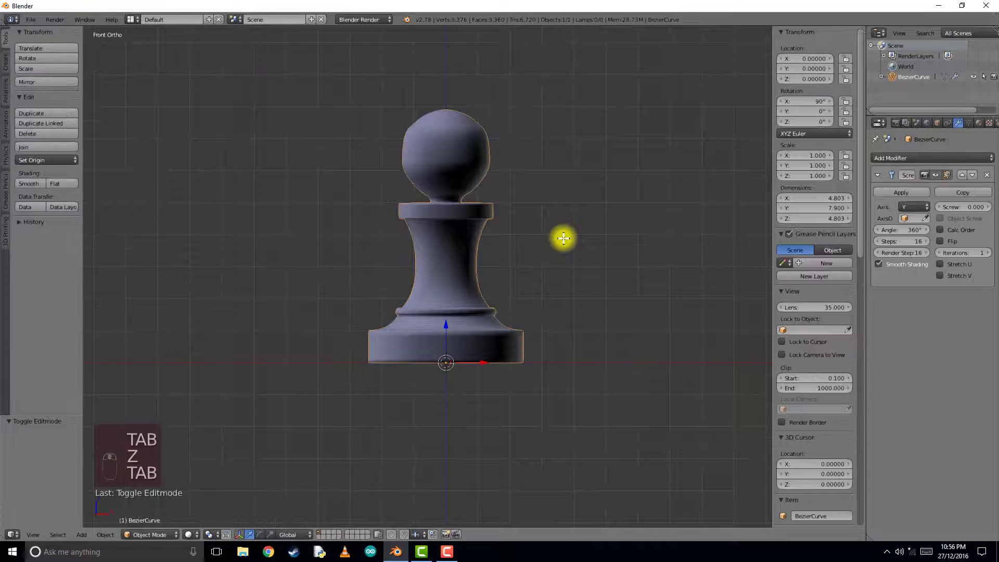
key(Tab)
key(a)
key(a)
key(a)
key(Tab)
key(Tab)
key(Tab)
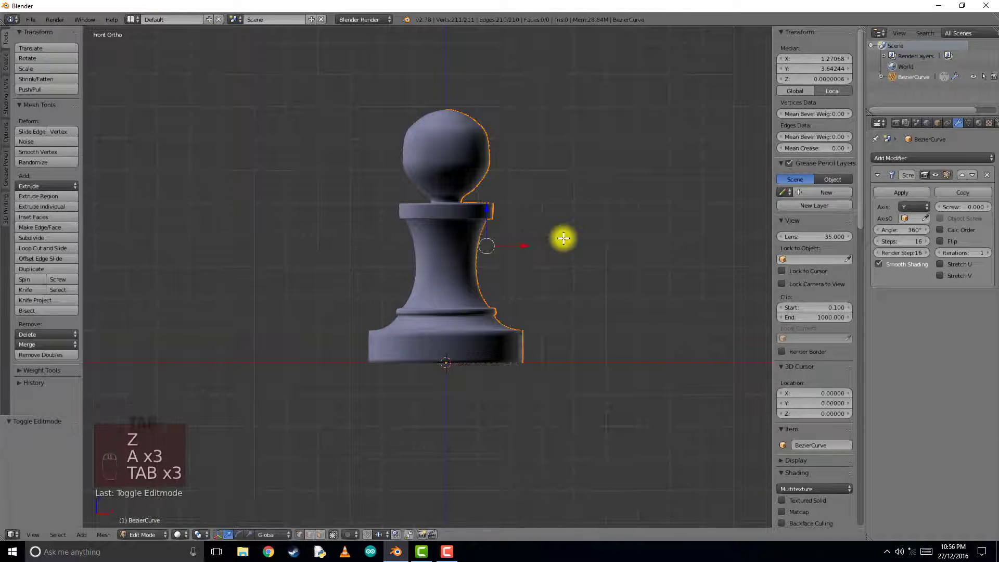
Step: Set the pawn object's X rotation to 0° and view it from the right side
key(Tab)
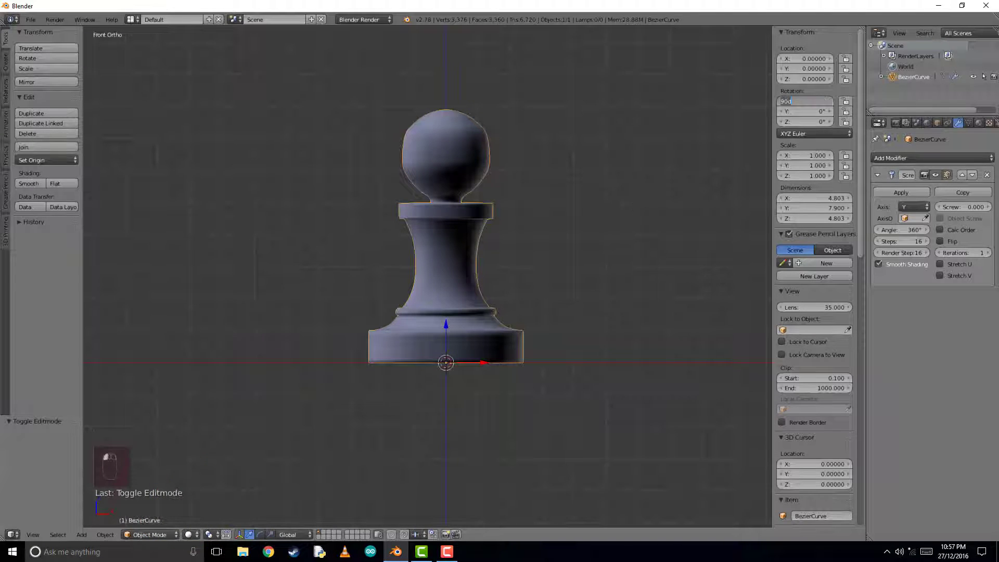
key(Return)
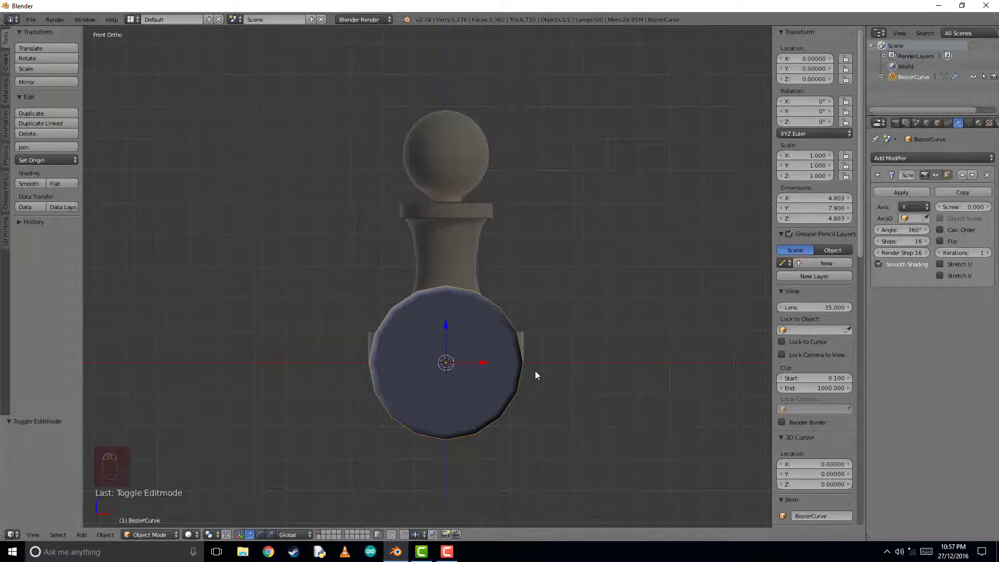
key(KP_3)
click(914, 208)
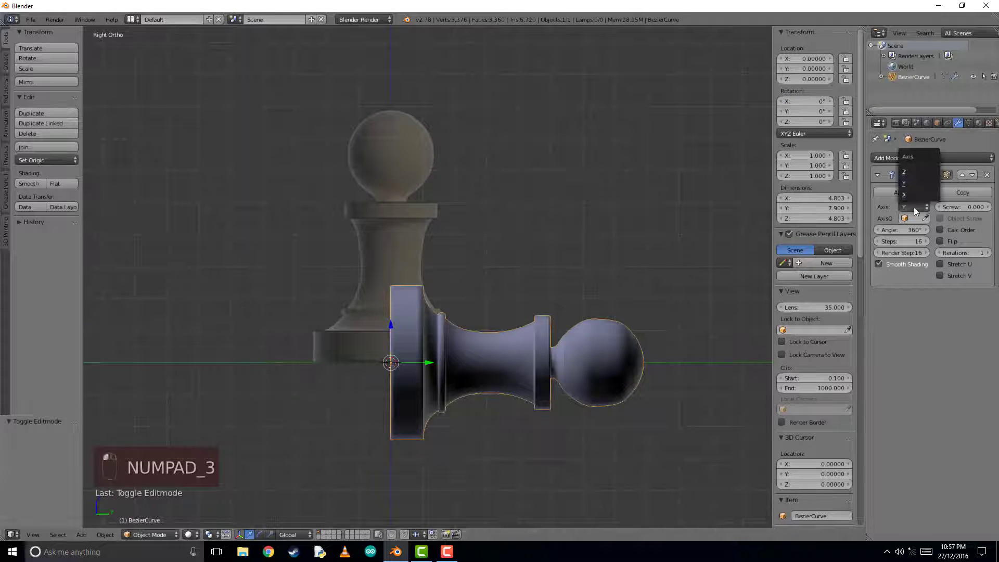
click(908, 175)
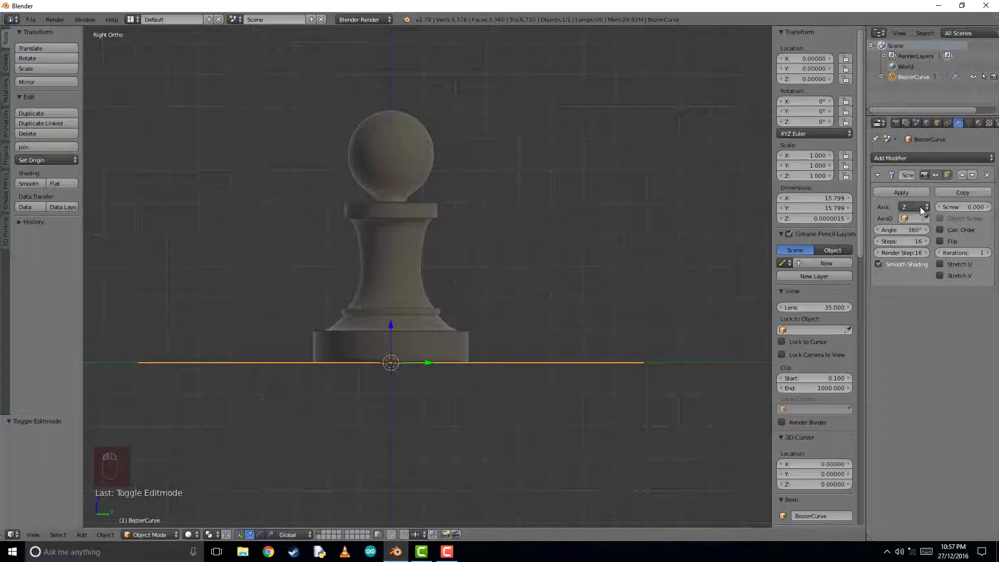
click(918, 183)
scroll(436, 319, down, 3)
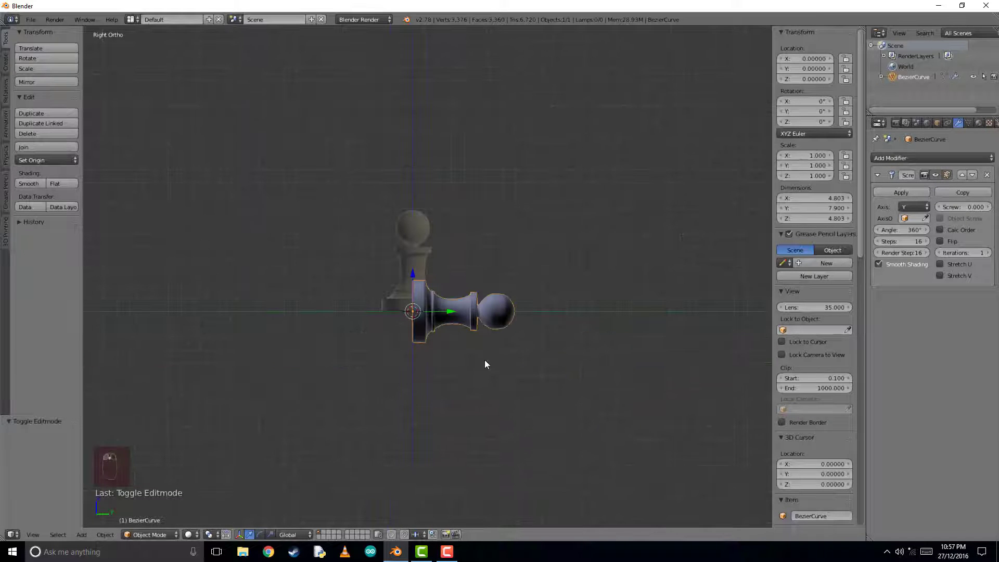
key(r)
right_click(457, 266)
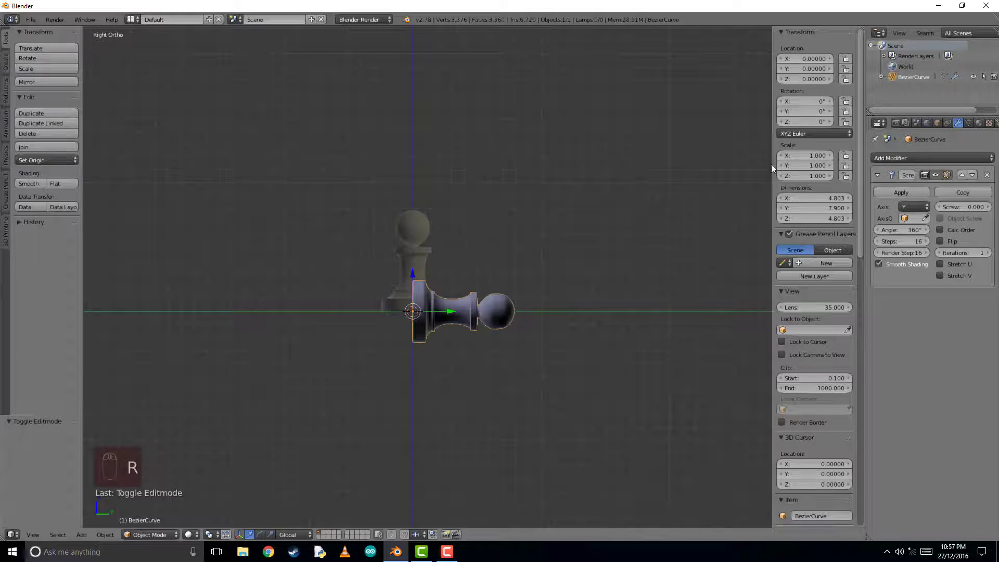
Step: Rotate all profile vertices upright in the right view and set the Screw modifier's axis to Z
key(Tab)
key(r)
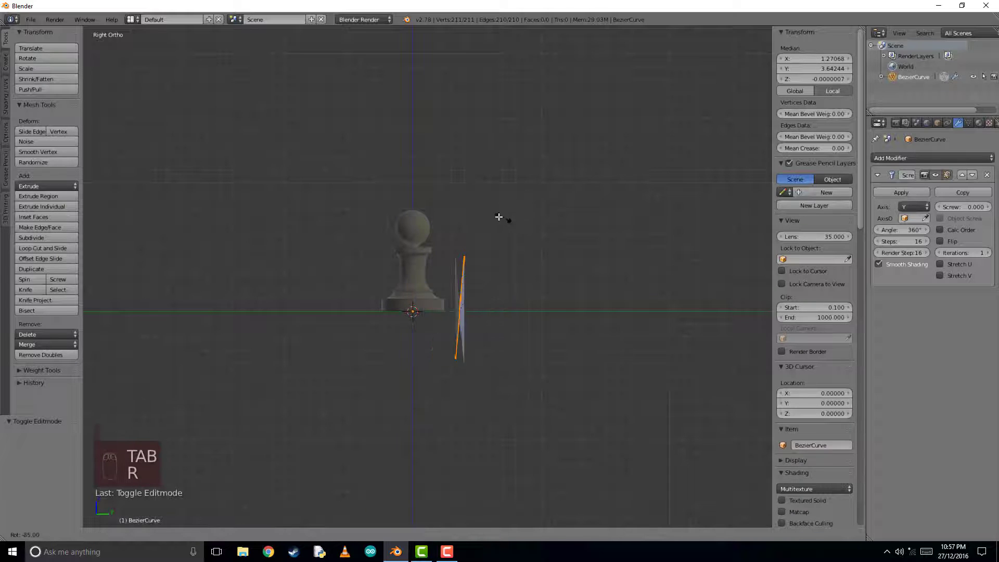
click(495, 215)
key(Tab)
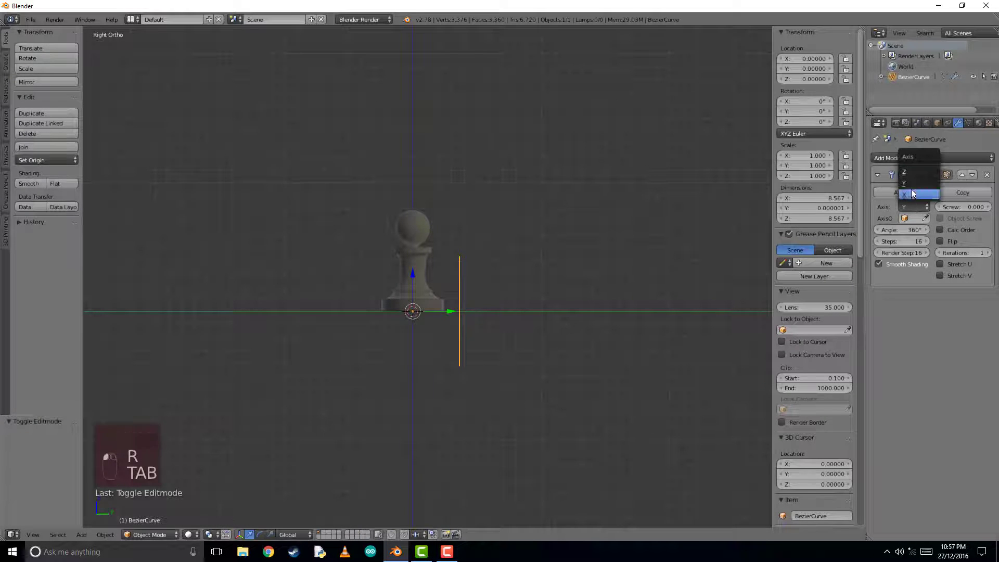
click(909, 172)
middle_drag(478, 264, 496, 302)
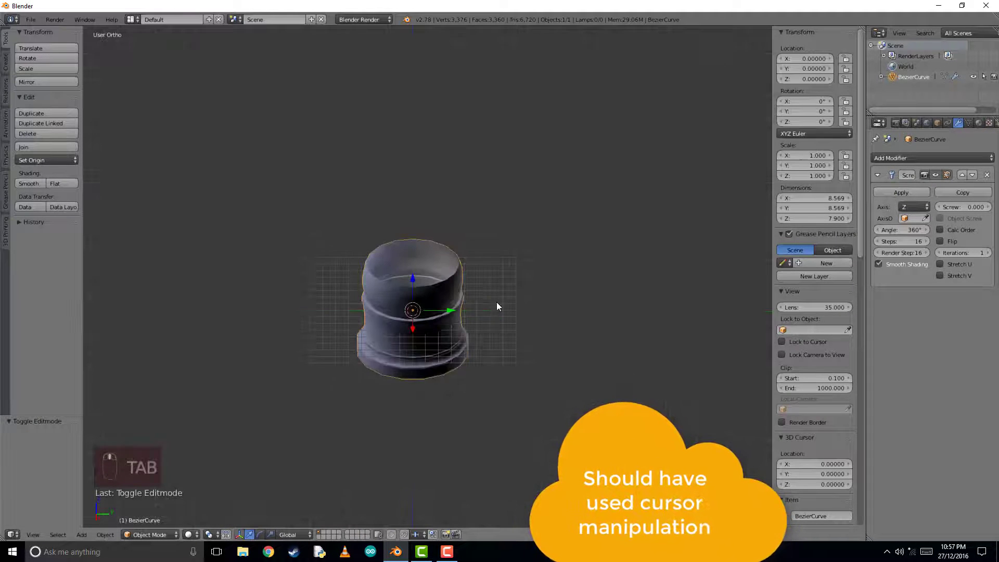
Step: Show the mesh in wireframe and move all profile vertices -4 in Y toward the origin in the right view
key(KP_1)
key(z)
key(KP_3)
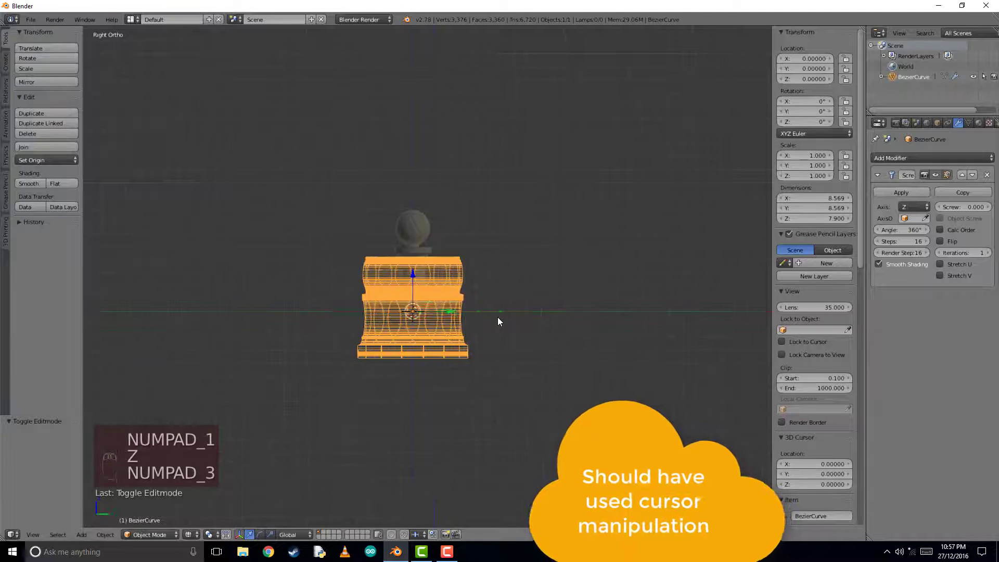
key(Tab)
key(g)
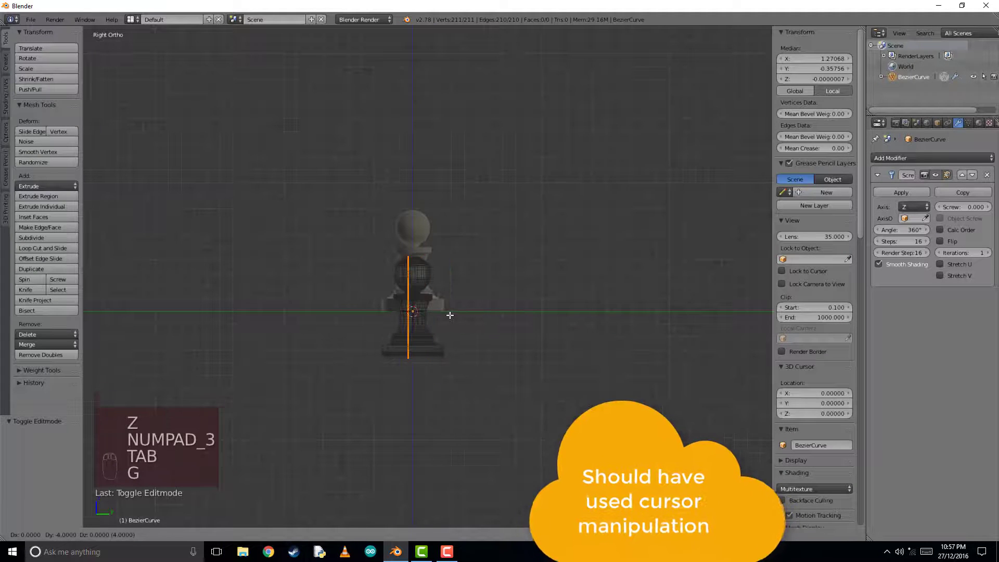
click(448, 314)
Step: Flatten the profile vertices along Y about the 3D cursor, and inspect the pawn in solid shading
scroll(462, 318, up, 4)
key(period)
key(s)
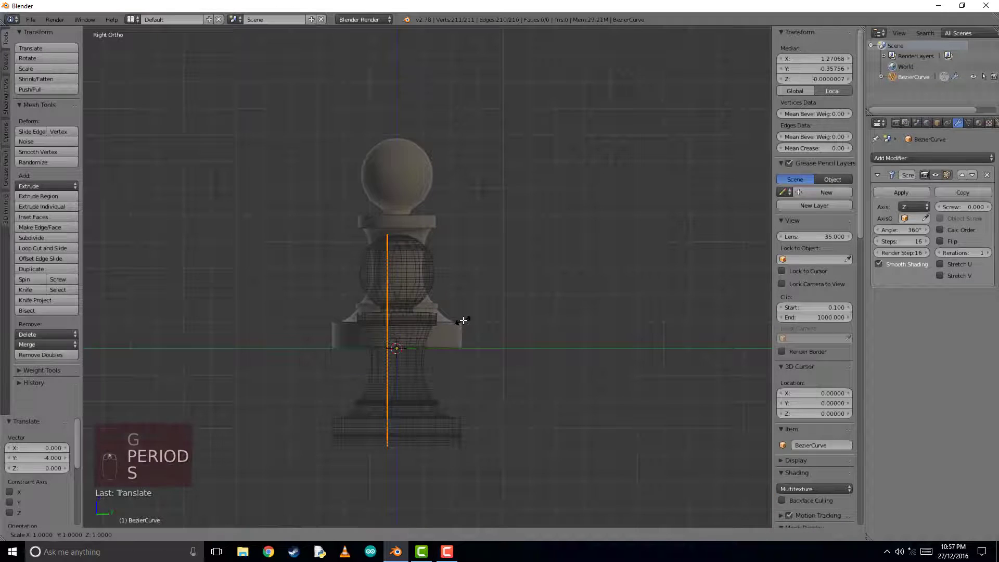
key(y)
click(463, 319)
key(Tab)
key(z)
mouse_move(462, 320)
middle_down()
mouse_move(508, 346)
mouse_move(529, 388)
mouse_move(560, 327)
mouse_move(623, 384)
mouse_move(615, 386)
middle_up()
scroll(499, 396, up, 3)
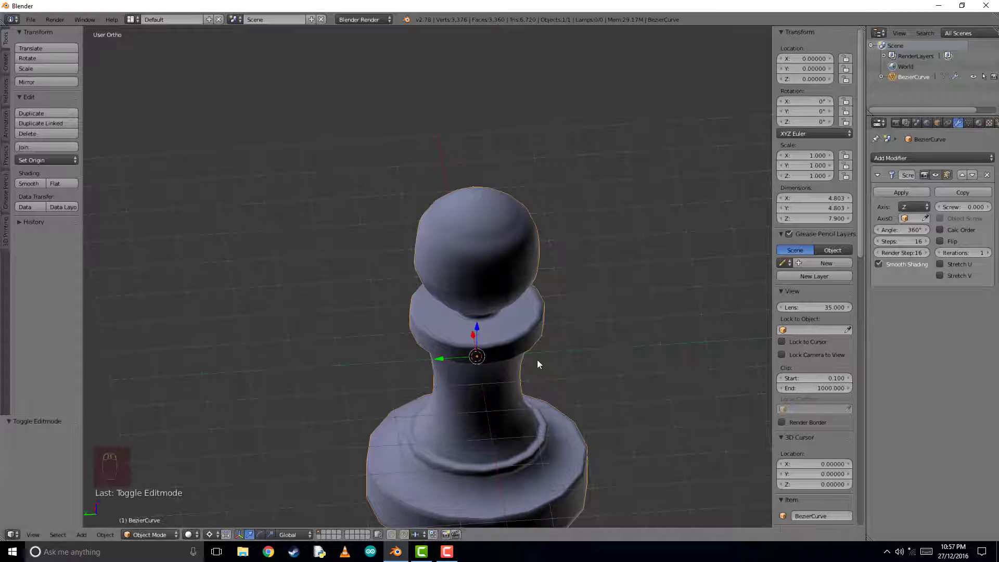
Step: Return to the front view and delete the pawn object
key(KP_1)
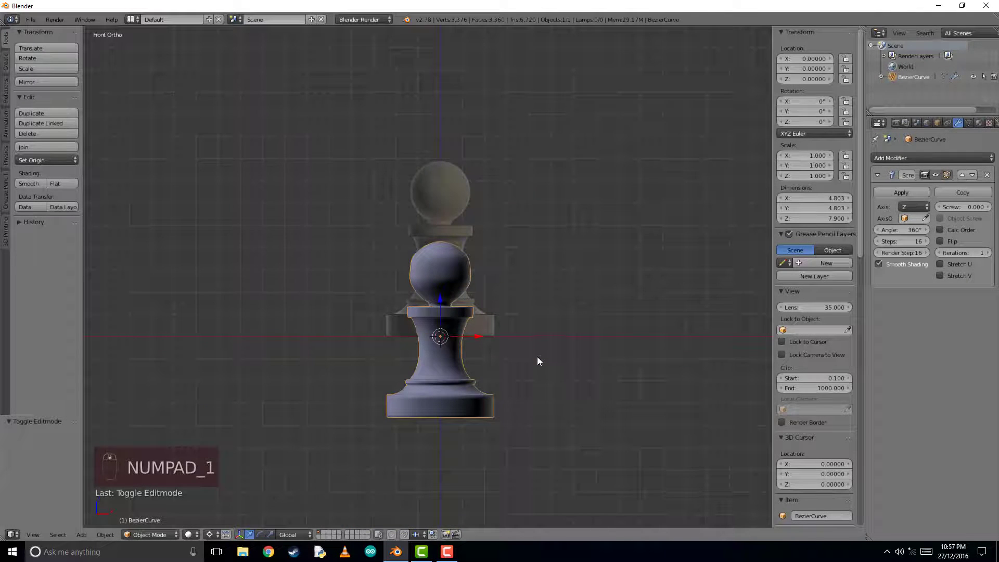
key(x)
click(537, 356)
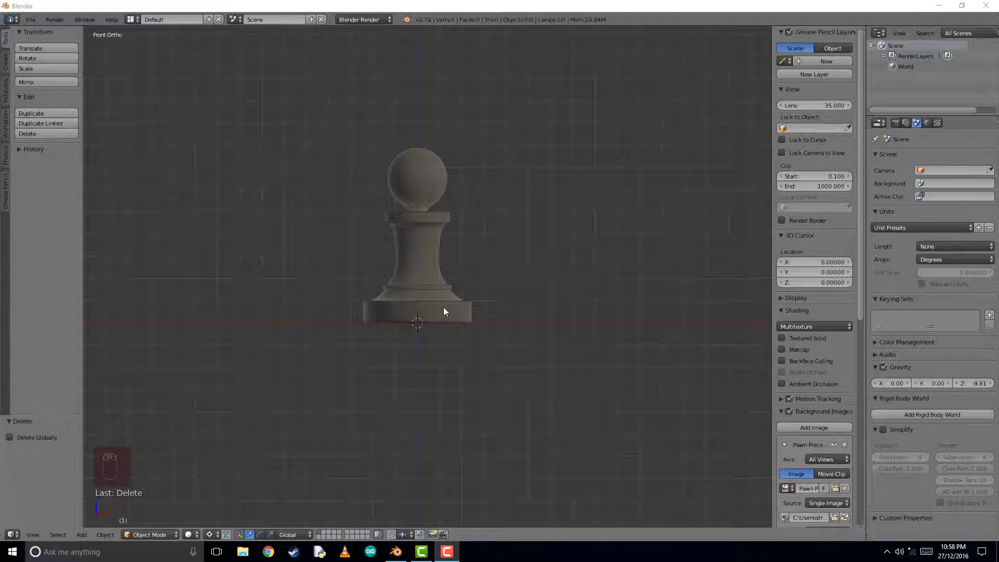
Step: Add a plane mesh at the origin and subdivide it with one cut in Edit Mode
key(shift+a)
mouse_move(433, 295)
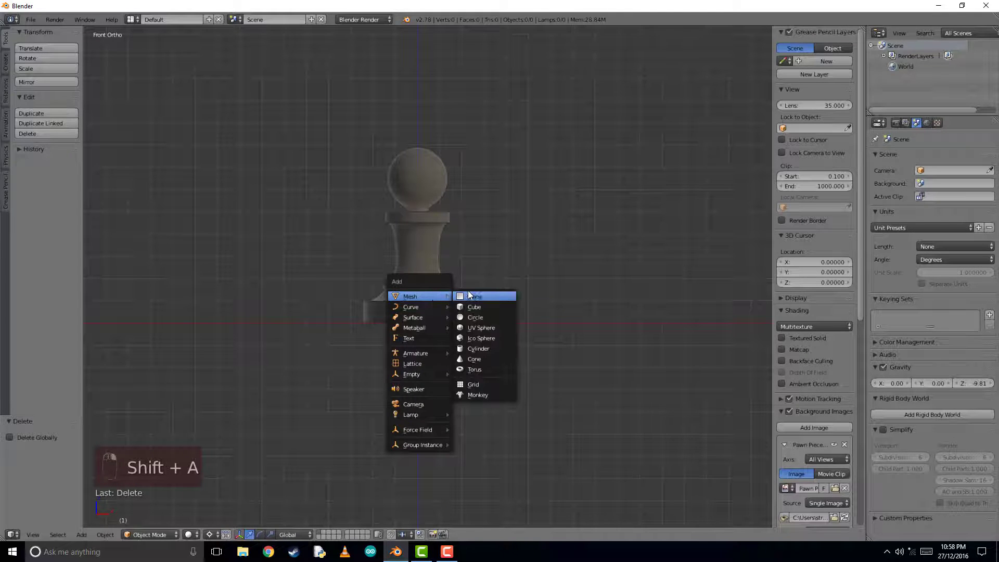
click(473, 295)
key(Tab)
key(w)
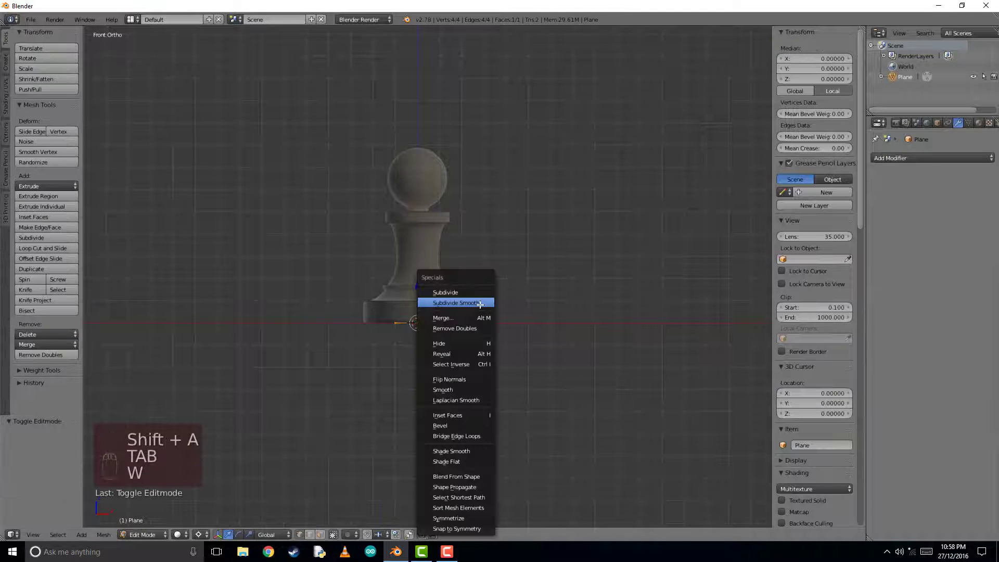
click(474, 297)
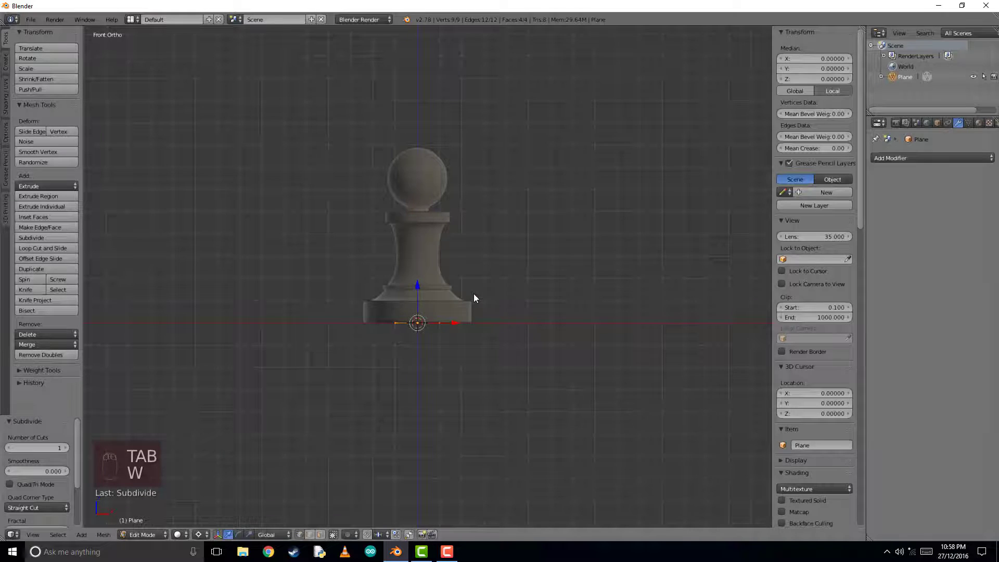
Step: Merge all of the plane's vertices at center into a single vertex
key(w)
click(468, 320)
click(467, 325)
scroll(467, 325, up, 1)
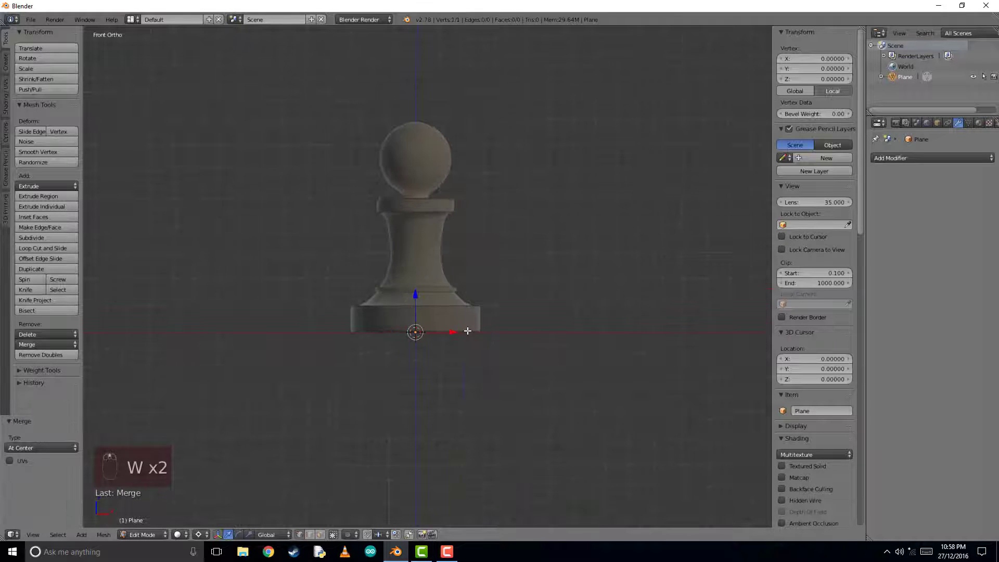
Step: Extrude the vertex 8 units straight up along Z into an edge, and add a Skin modifier to the object
key(e)
click(439, 163)
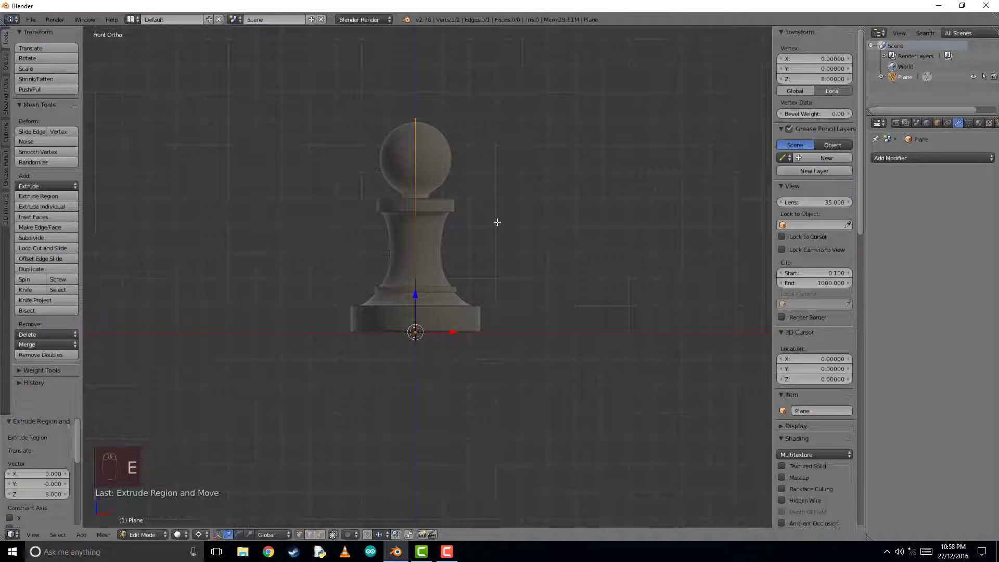
click(924, 157)
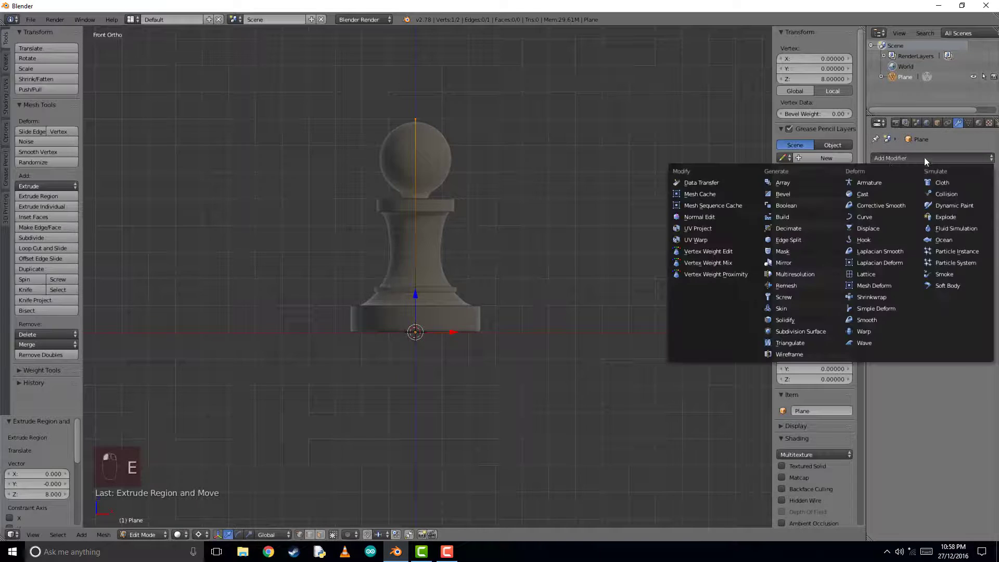
click(806, 308)
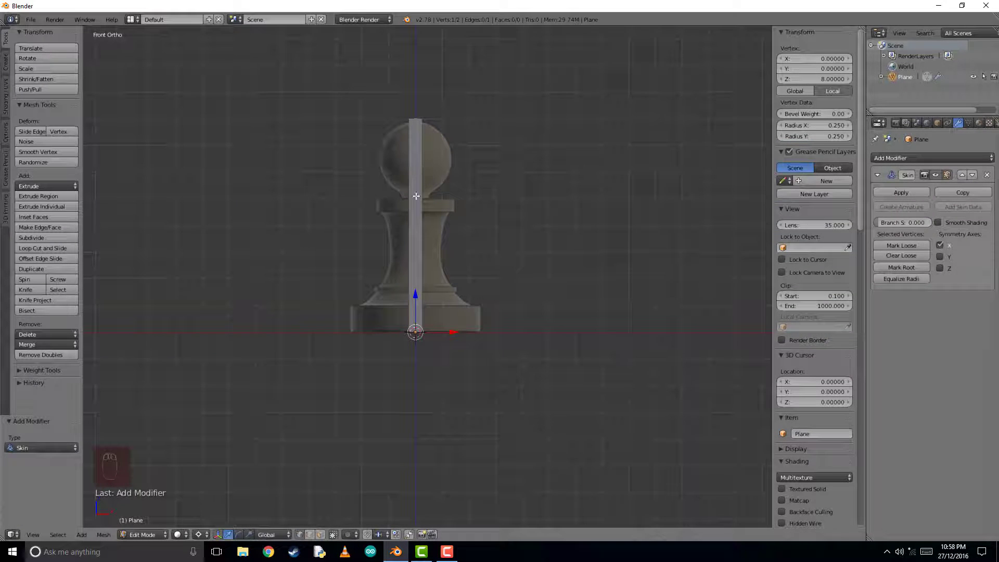
Step: In wireframe shading, divide the vertical edge at its middle with one loop cut
key(Tab)
key(Tab)
key(z)
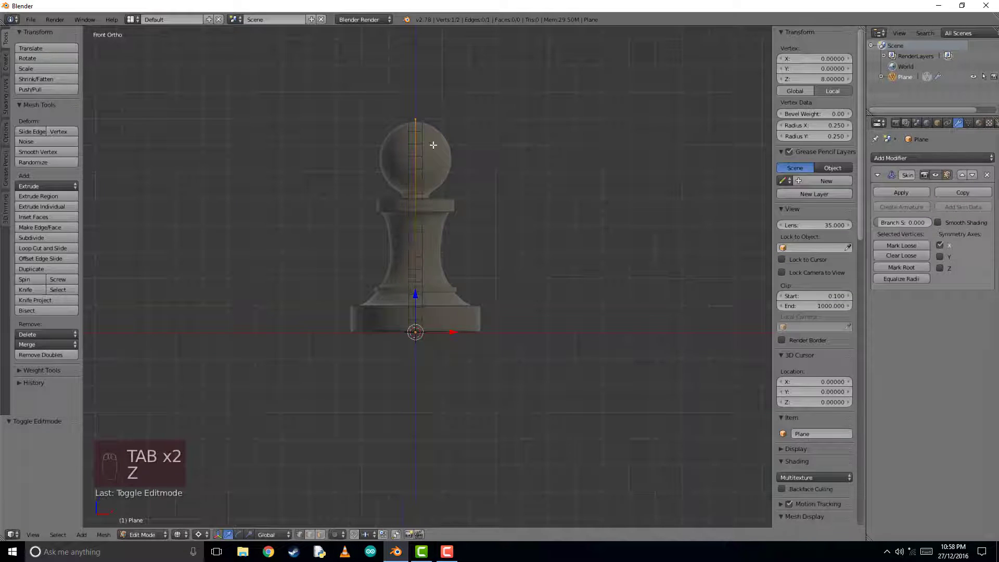
shift+middle_drag(447, 192, 498, 243)
shift+right_click(511, 308)
key(ctrl+r)
click(516, 226)
right_click(516, 226)
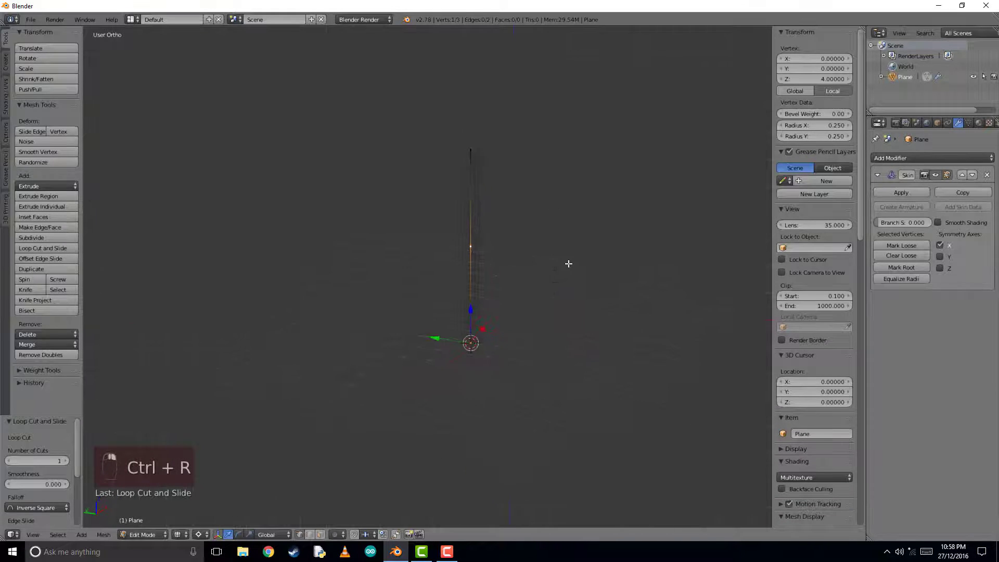
Step: Return to the front view in Object Mode and apply the Skin modifier
middle_drag(569, 263, 471, 236)
key(KP_1)
key(Tab)
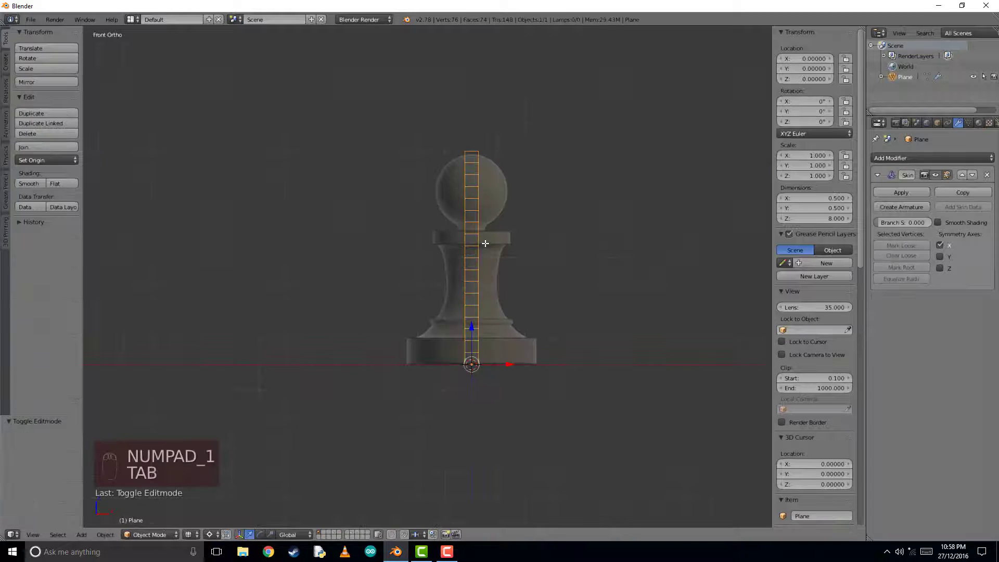
click(901, 192)
scroll(417, 185, up, 3)
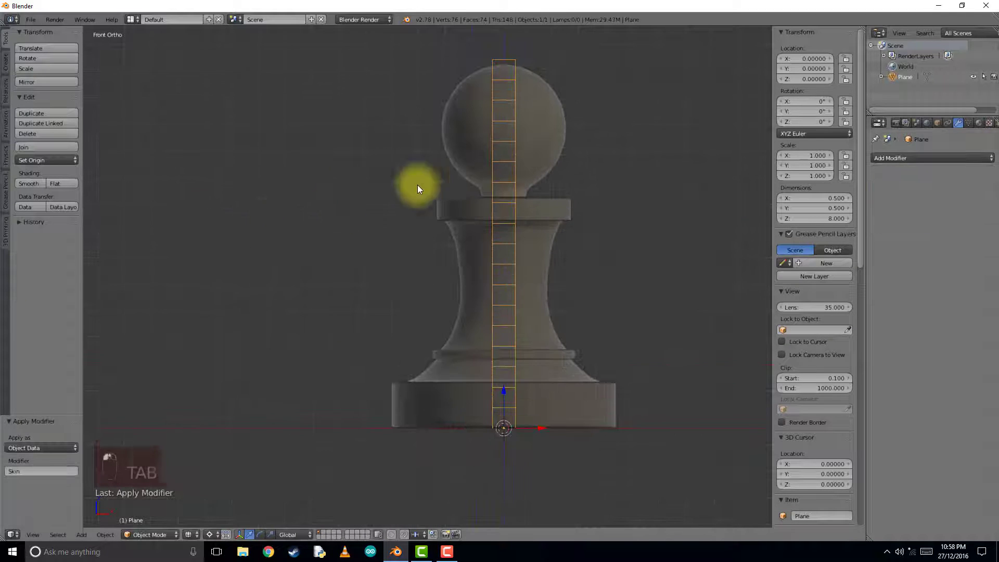
Step: Enter Sculpt Mode with solid shading and raise a bulge around the middle of the square bar
click(165, 534)
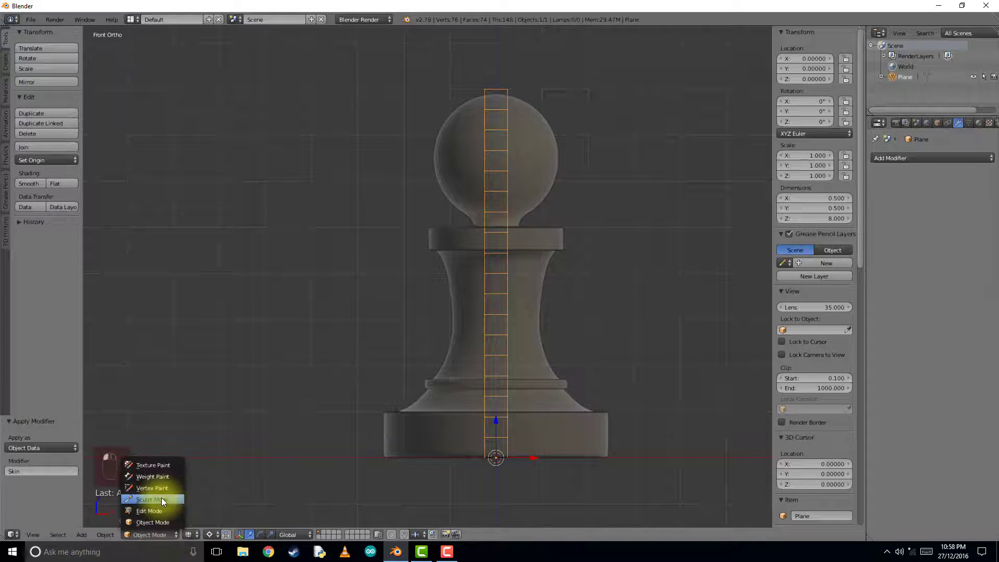
click(161, 498)
key(z)
mouse_move(495, 229)
middle_down()
mouse_move(501, 243)
mouse_move(439, 277)
middle_up()
middle_drag(456, 206, 316, 222)
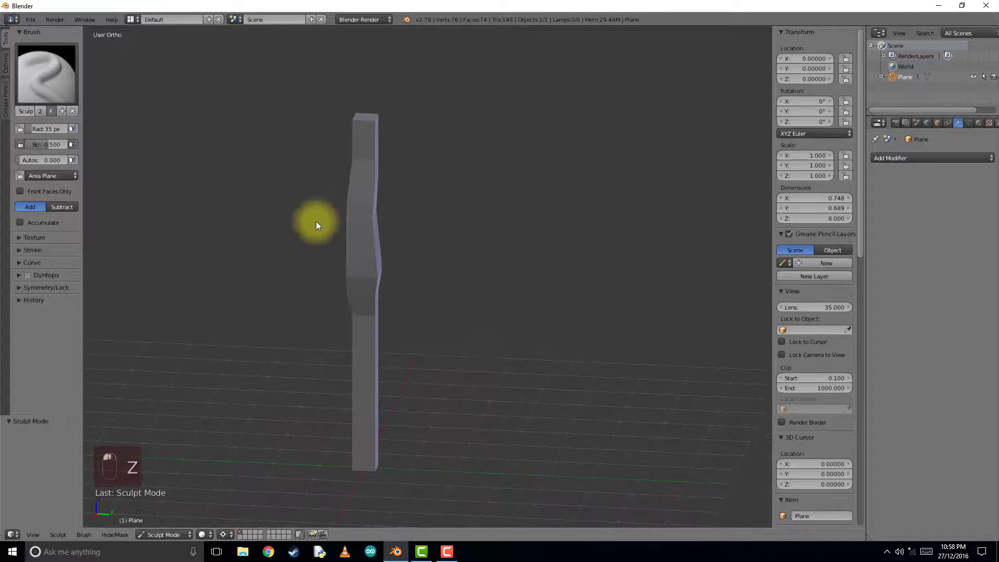
Step: Enable Dyntopo, set its detail size to 12.70 px, and sculpt a trial stroke on the bulge
click(28, 275)
click(18, 274)
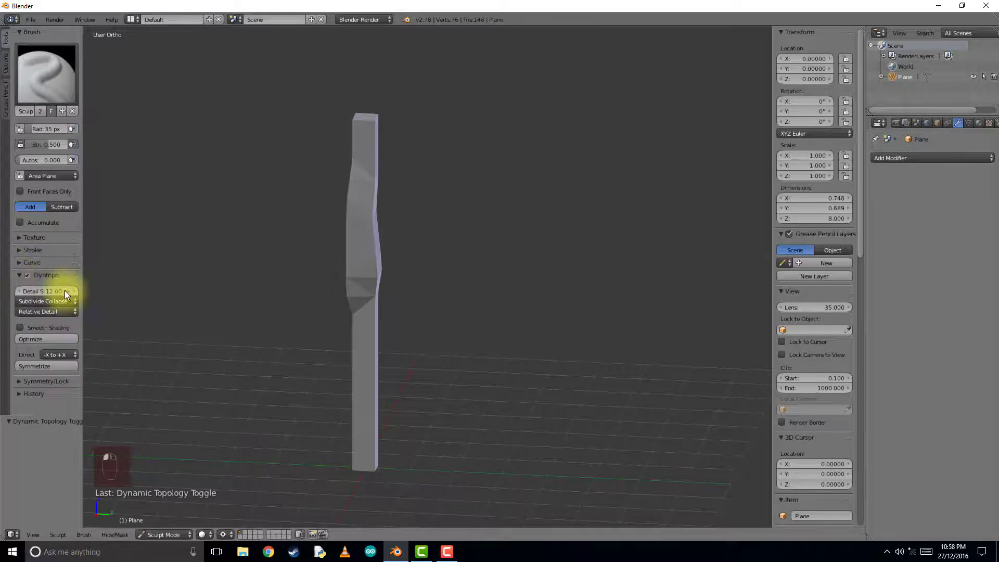
shift+middle_drag(339, 258, 376, 275)
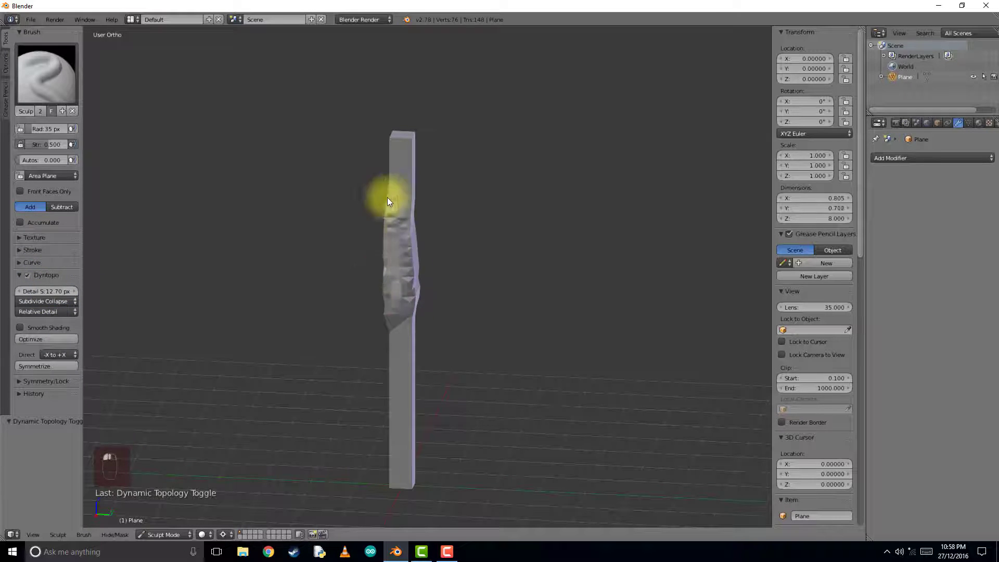
Step: Build up the bar's middle into a thick, faceted bulge with sculpting strokes from several sides
drag(387, 202, 407, 251)
mouse_move(407, 251)
middle_down()
mouse_move(523, 241)
mouse_move(538, 228)
middle_up()
mouse_move(485, 203)
mouse_down()
mouse_move(505, 344)
mouse_move(489, 296)
mouse_up()
middle_drag(489, 295, 587, 306)
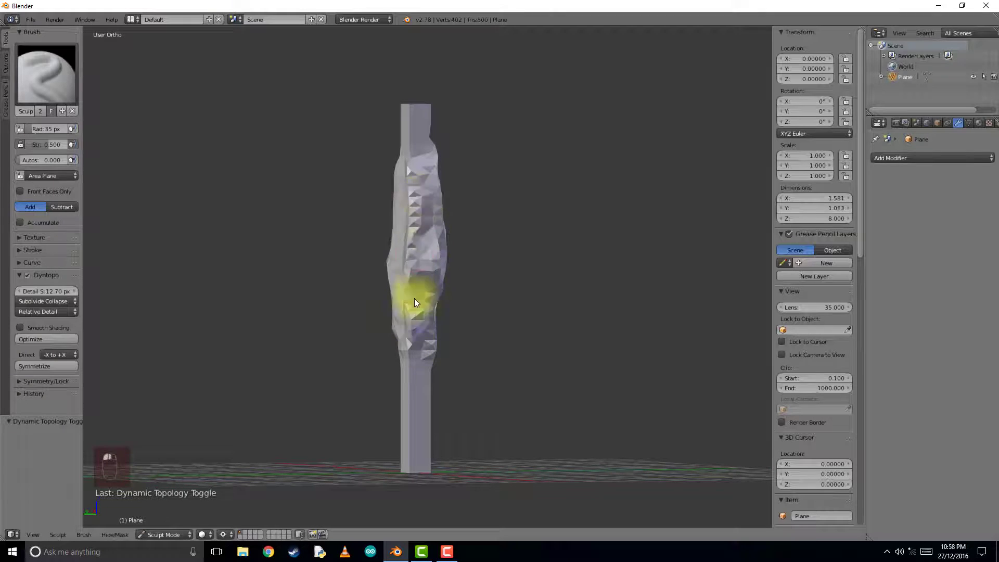
drag(414, 302, 421, 259)
middle_drag(405, 337, 504, 256)
mouse_move(379, 250)
mouse_down()
mouse_move(352, 194)
mouse_move(361, 163)
mouse_up()
mouse_move(361, 163)
middle_down()
mouse_move(460, 281)
mouse_move(598, 272)
mouse_move(531, 276)
mouse_move(486, 312)
middle_up()
drag(486, 312, 470, 326)
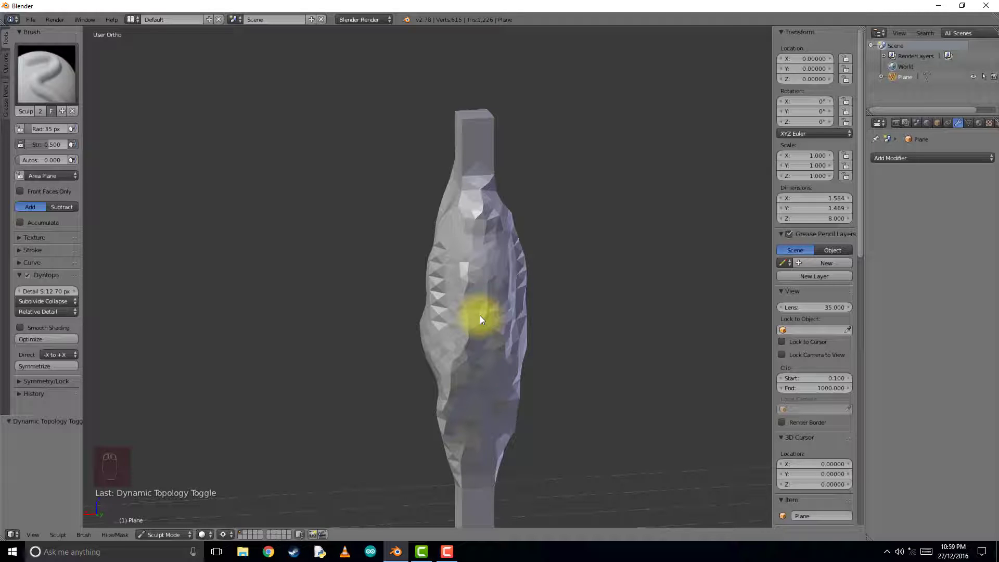
mouse_move(515, 335)
middle_down()
mouse_move(383, 312)
mouse_move(254, 318)
middle_up()
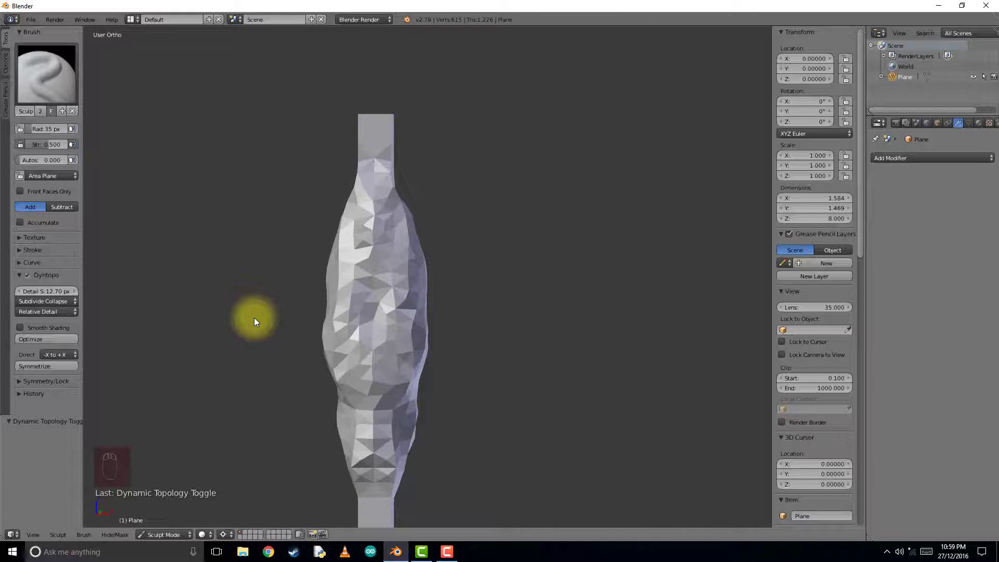
mouse_move(254, 318)
middle_down()
mouse_move(424, 339)
mouse_move(534, 331)
mouse_move(538, 359)
middle_up()
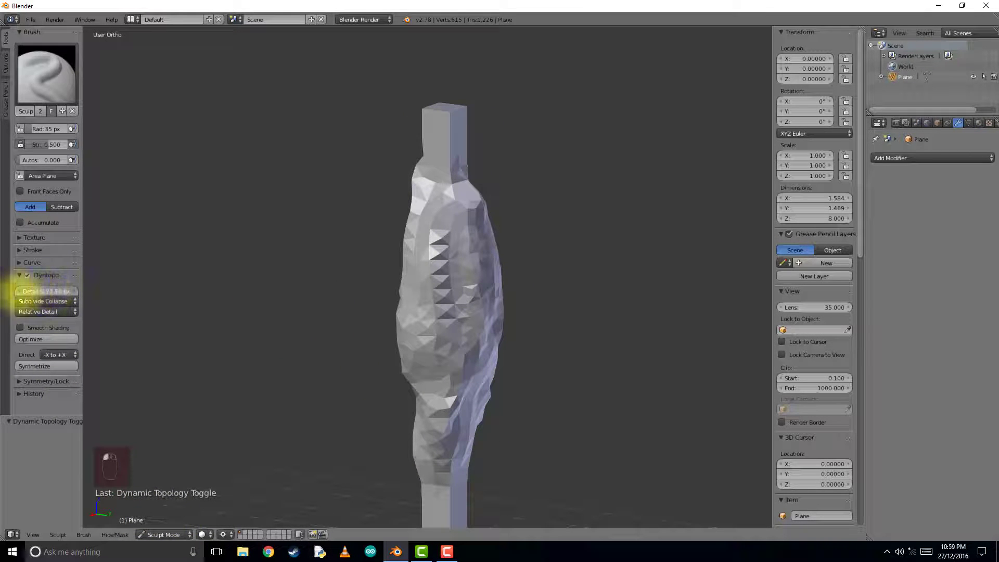
Step: Set the Dyntopo detail size to 5.00 px and sculpt finer strokes down the bulge
drag(8, 297, 2, 296)
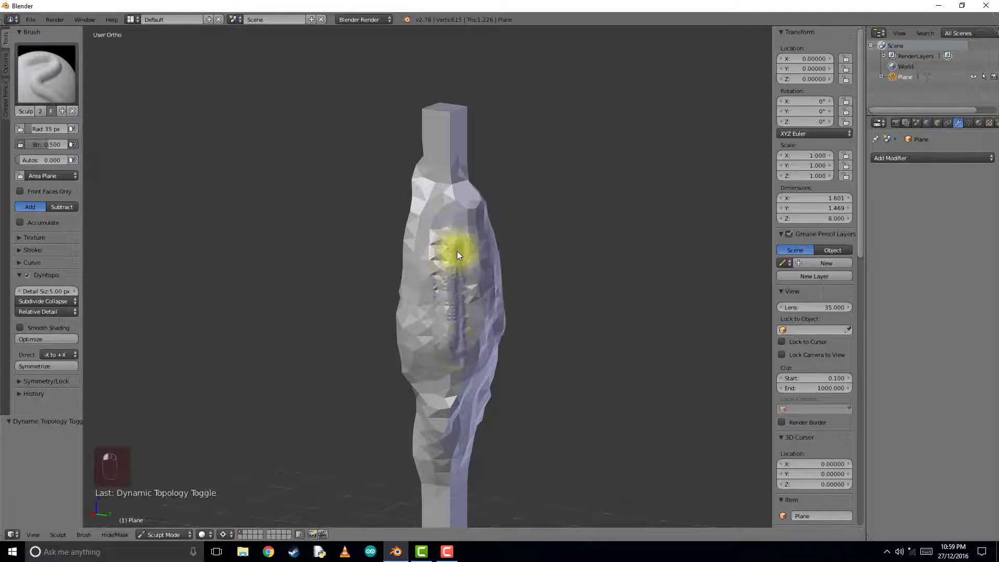
drag(457, 255, 465, 311)
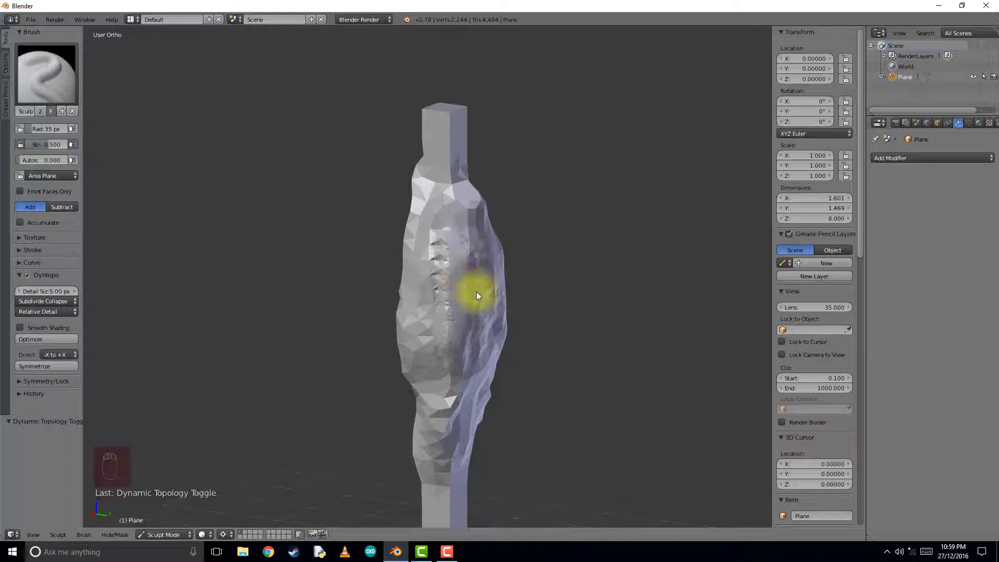
Step: Turn off X mirror symmetry for sculpting and add a one-sided stroke to the middle of the bulge
click(21, 380)
scroll(31, 388, down, 2)
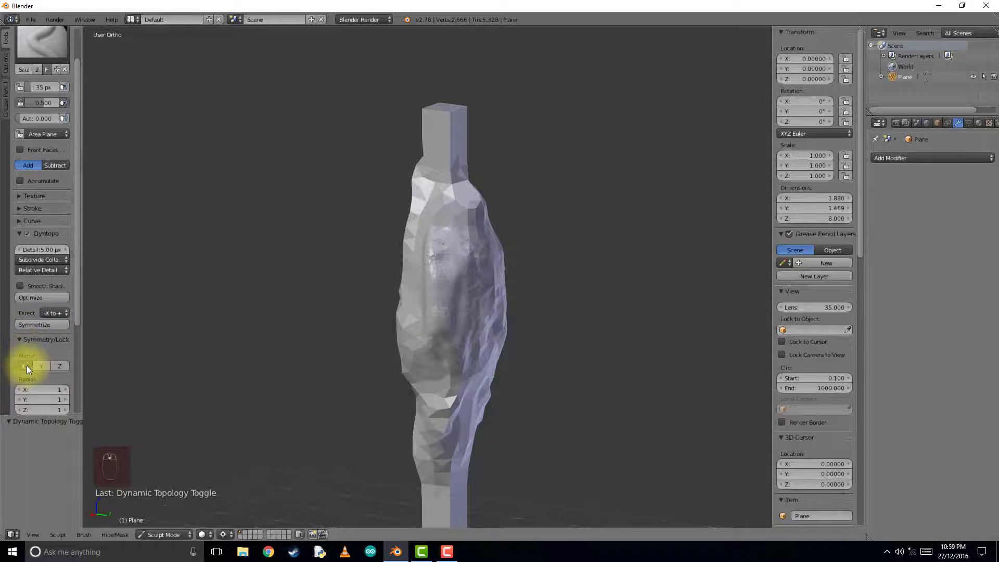
click(27, 365)
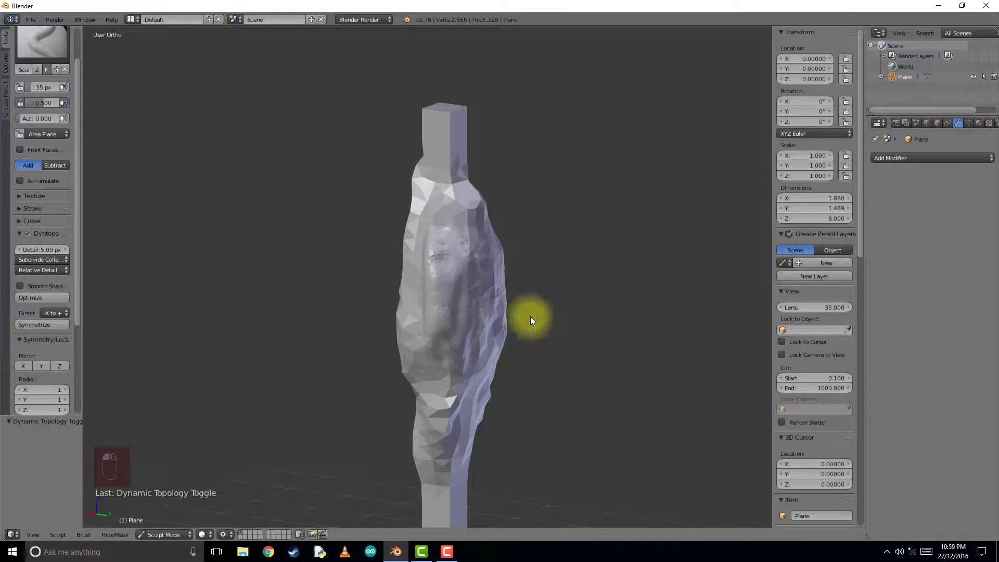
mouse_move(529, 317)
middle_down()
mouse_move(386, 307)
mouse_move(488, 312)
mouse_move(87, 344)
middle_up()
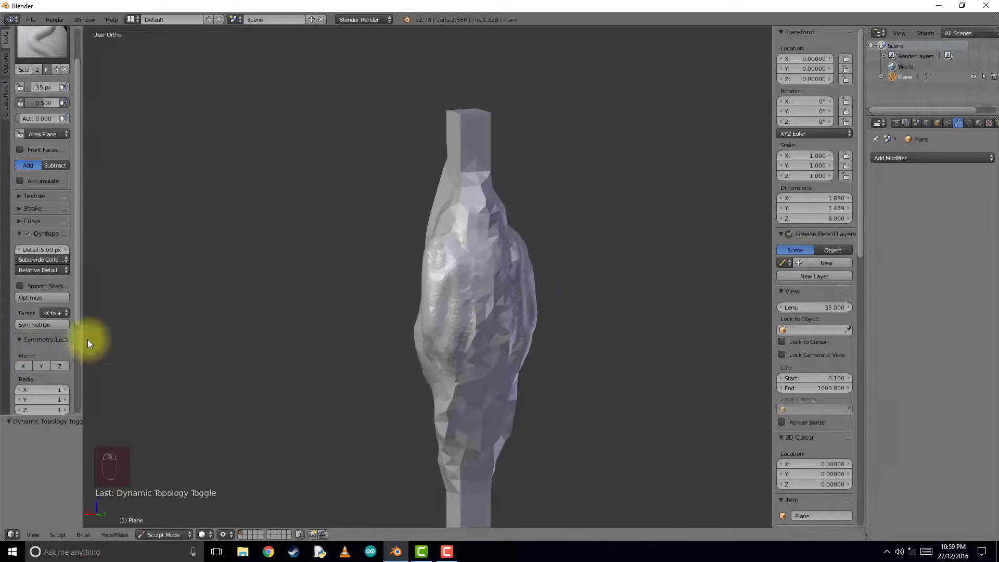
click(17, 342)
mouse_move(479, 308)
mouse_down()
mouse_move(469, 338)
mouse_move(455, 312)
mouse_move(446, 342)
mouse_move(468, 323)
mouse_up()
Step: Set the Dyntopo detail size to 15.60 px and sculpt coarser strokes over the bulge from several angles
drag(35, 249, 78, 257)
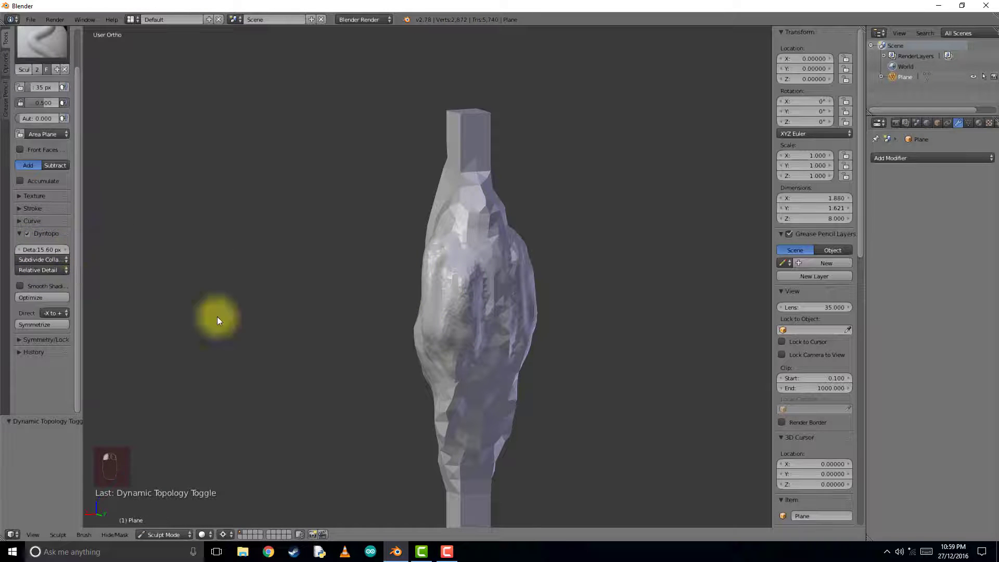
drag(469, 348, 452, 295)
middle_drag(451, 295, 548, 295)
mouse_move(432, 254)
mouse_down()
mouse_move(429, 354)
mouse_move(445, 351)
mouse_move(441, 313)
mouse_up()
middle_drag(441, 312, 364, 301)
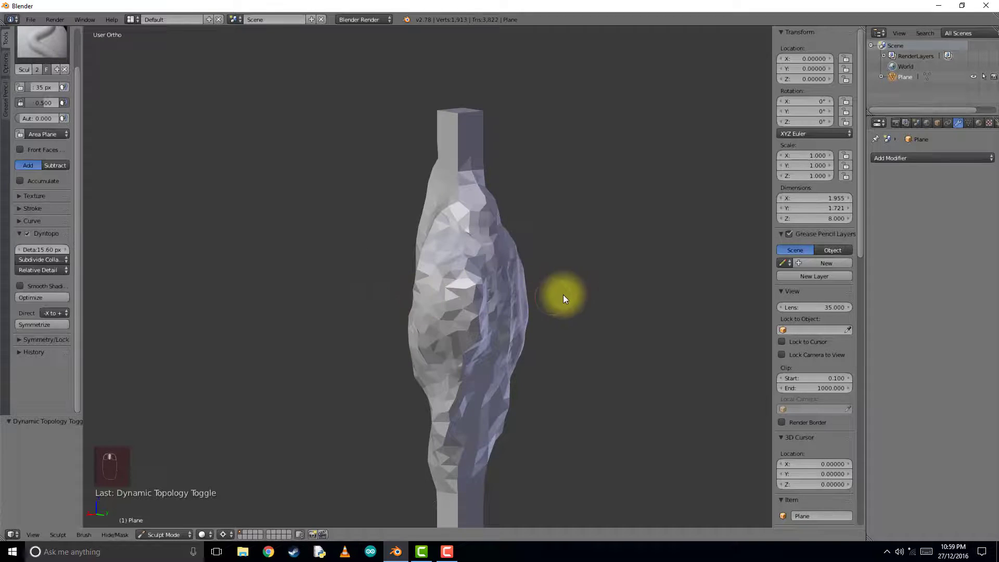
middle_drag(569, 294, 470, 295)
drag(489, 313, 495, 356)
middle_drag(545, 322, 458, 302)
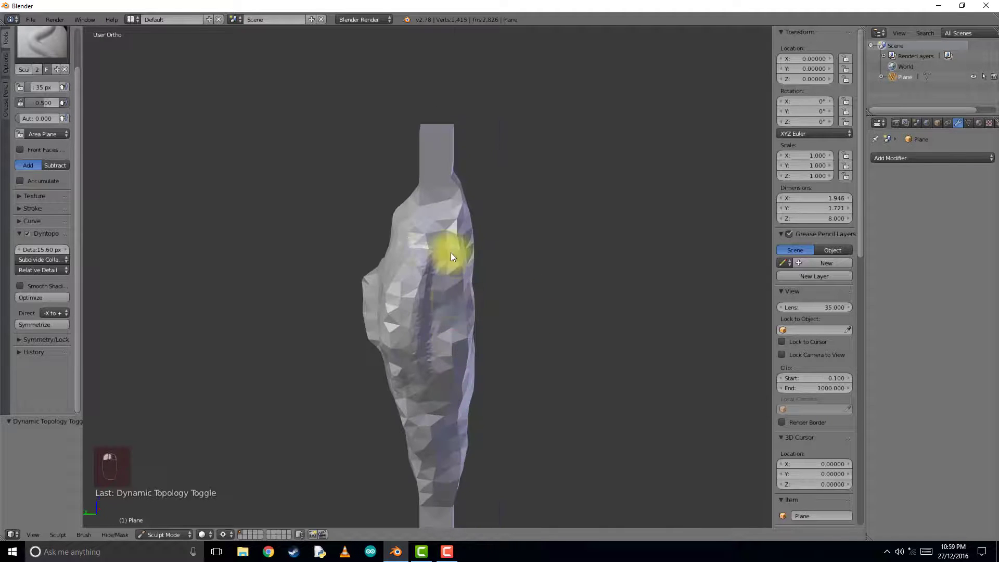
mouse_move(451, 252)
mouse_down()
mouse_move(429, 364)
mouse_move(440, 305)
mouse_up()
Step: Examine the sculpted mesh's triangle topology in Edit Mode, and return to Sculpt Mode
key(Tab)
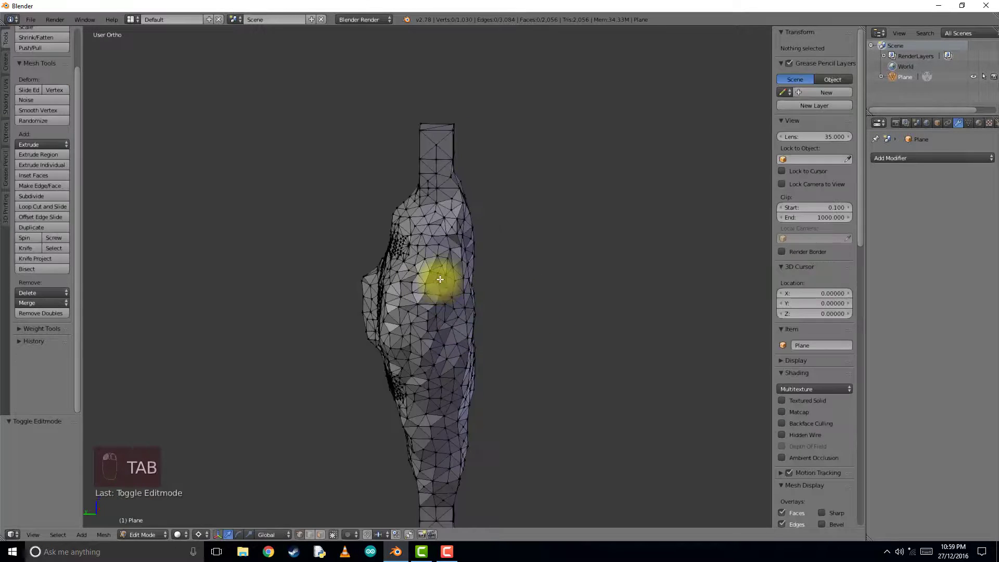
middle_drag(440, 281, 525, 274)
mouse_move(446, 272)
middle_down()
mouse_move(513, 295)
mouse_move(552, 294)
mouse_move(430, 317)
mouse_move(296, 306)
mouse_move(178, 311)
mouse_move(431, 286)
mouse_move(339, 297)
mouse_move(585, 312)
mouse_move(411, 288)
mouse_move(662, 290)
mouse_move(648, 292)
middle_up()
scroll(536, 293, up, 4)
key(Tab)
scroll(448, 276, down, 4)
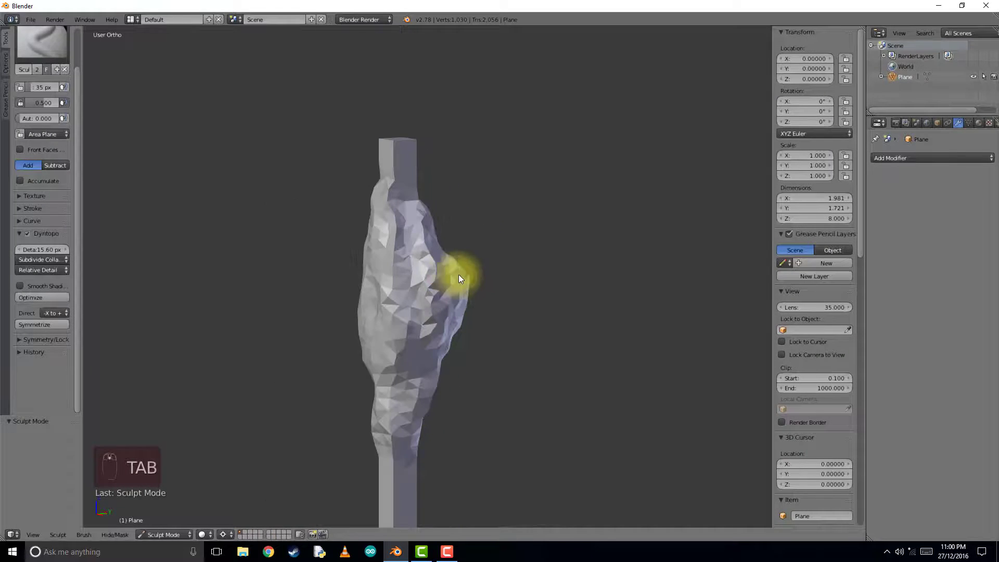
Step: Return to the front view in Object Mode and delete the sculpted object
scroll(442, 291, down, 1)
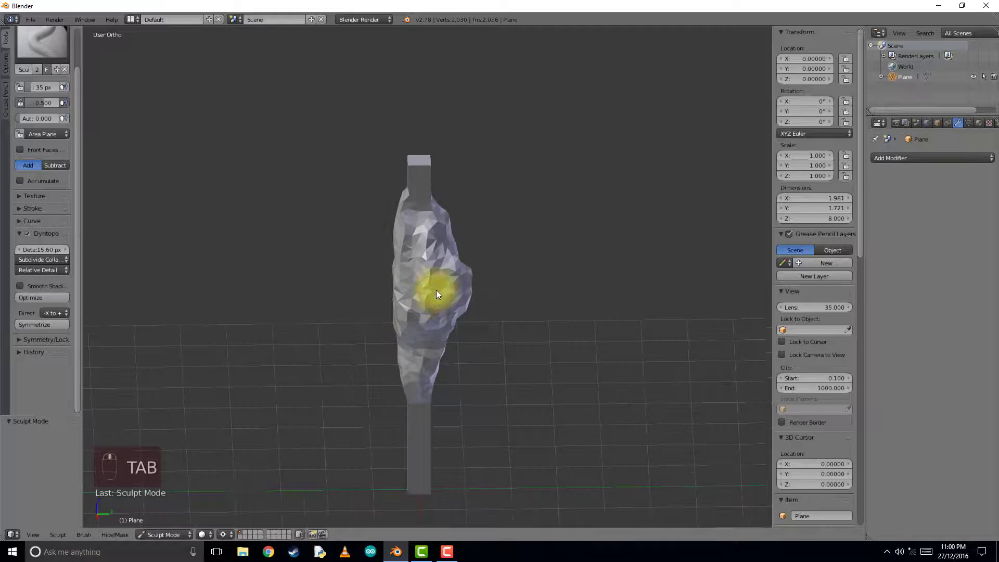
key(KP_1)
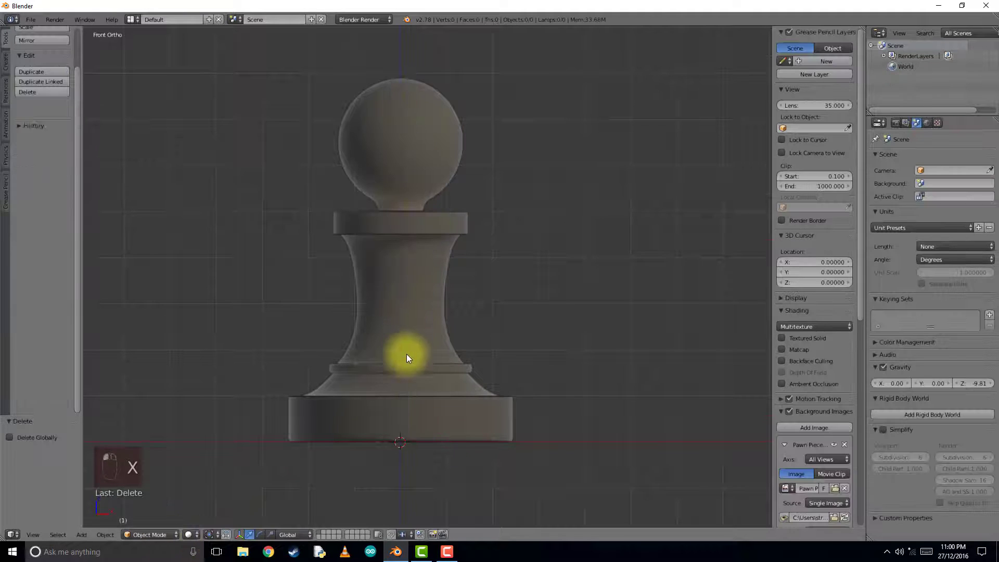
shift+middle_drag(358, 413, 392, 398)
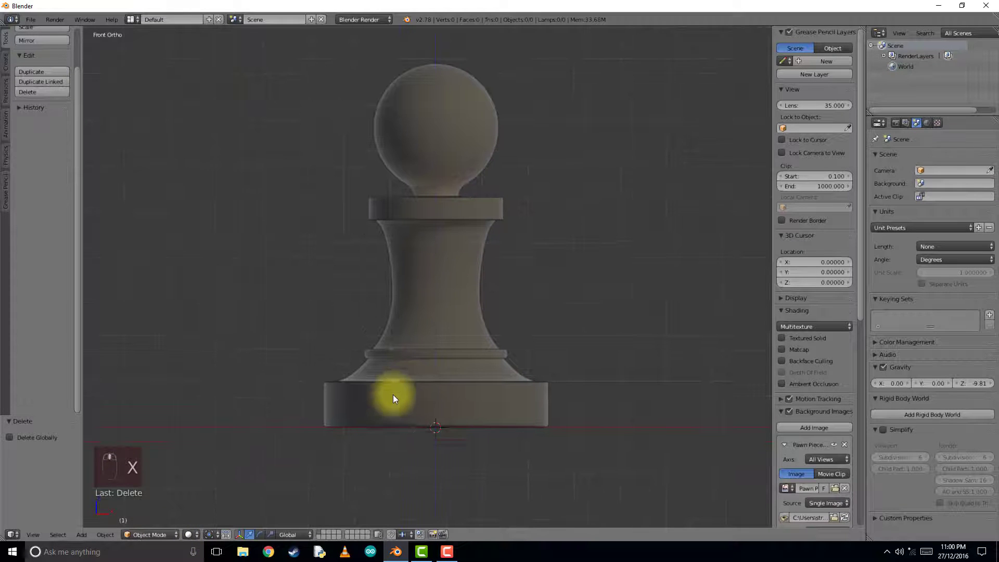
Step: Split the 3D view vertically into two side-by-side areas
right_click(510, 25)
click(508, 35)
click(526, 257)
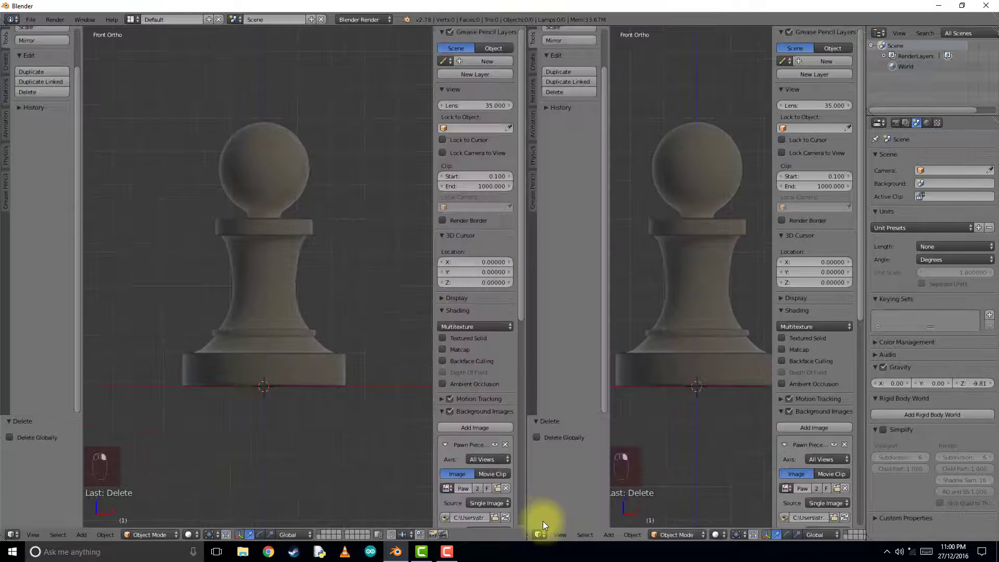
Step: Change the newly split area into a Text Editor and create a new text block
click(539, 534)
click(570, 408)
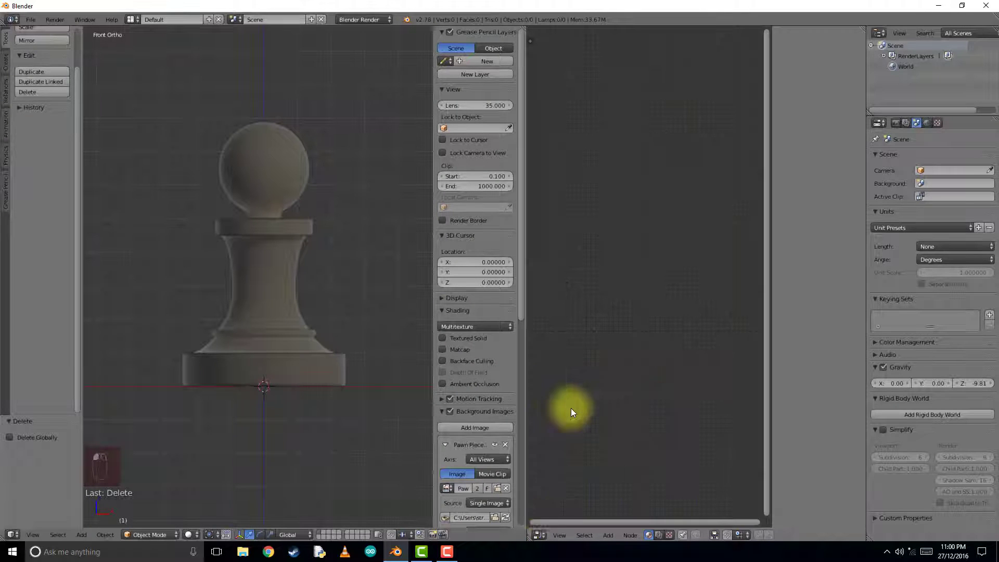
click(537, 534)
click(573, 419)
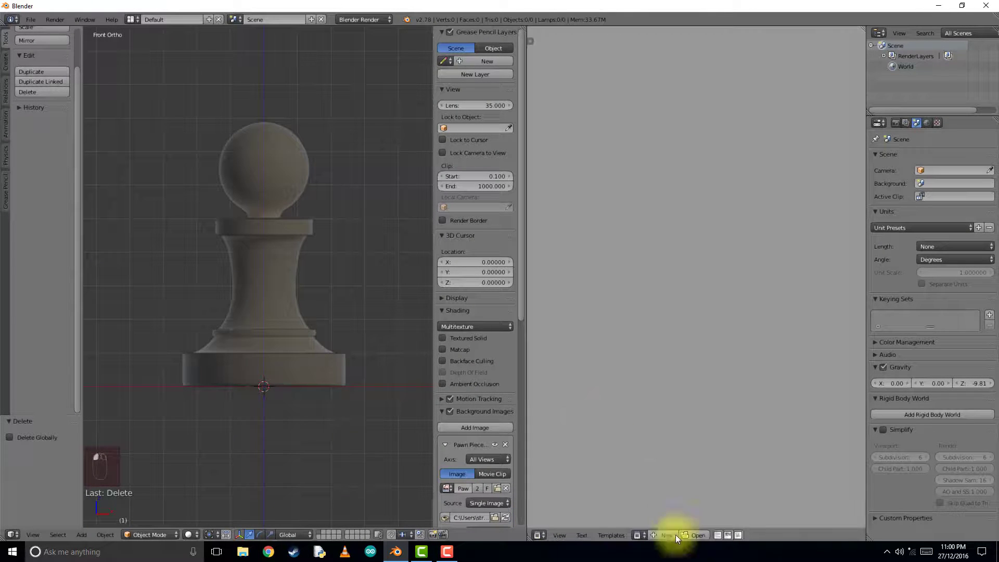
click(661, 535)
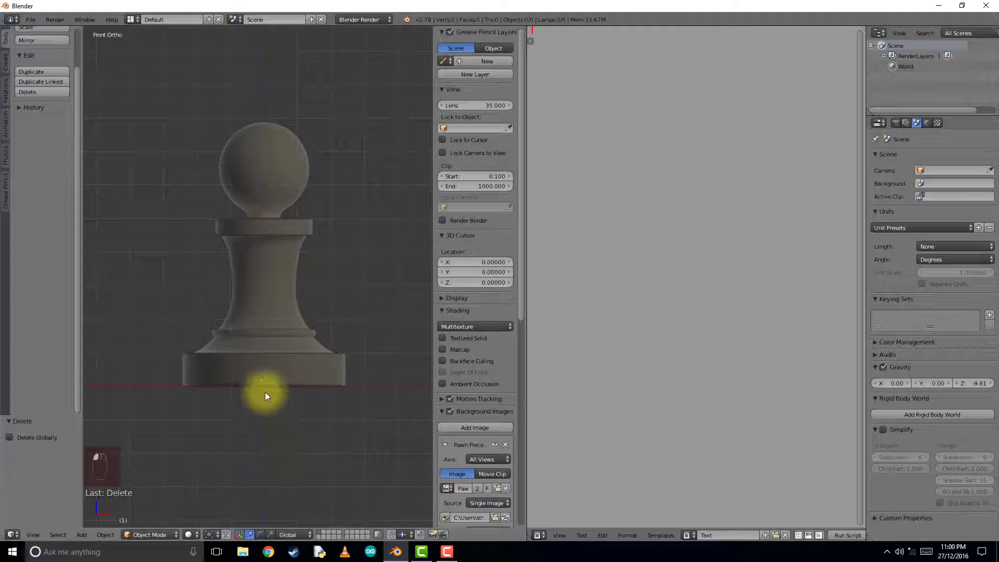